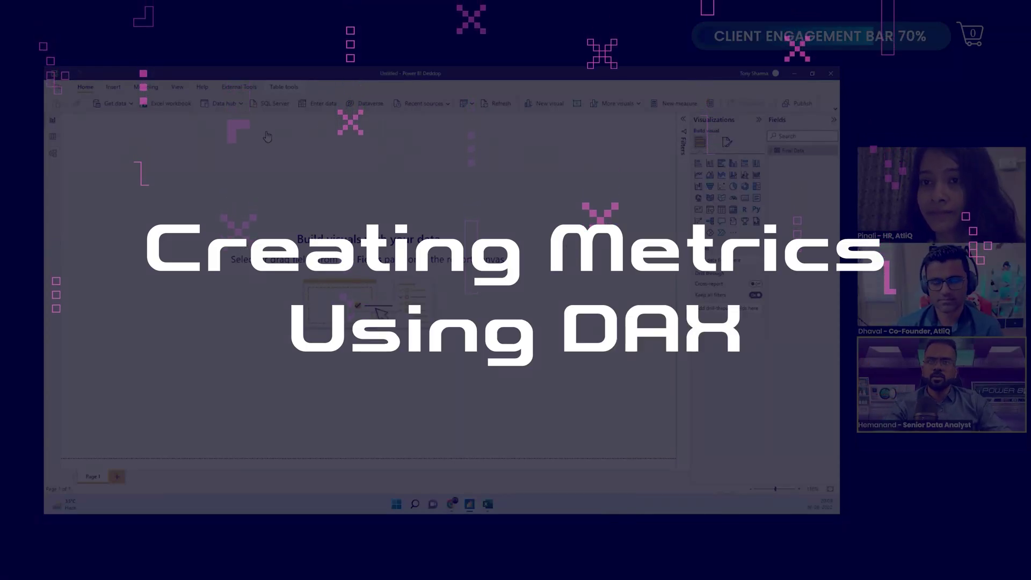
text(vale)
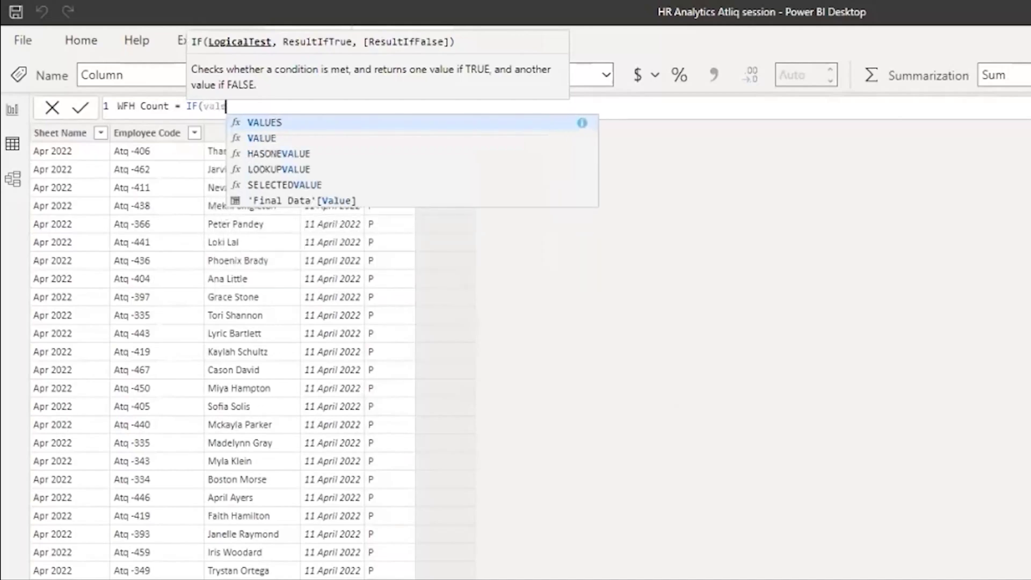
Type WFH Count = IF('Final Data'[Value] = "WFH", 1, inserting the Value column via autocomplete
key(Down)
key(Tab)
key(BackSpace)
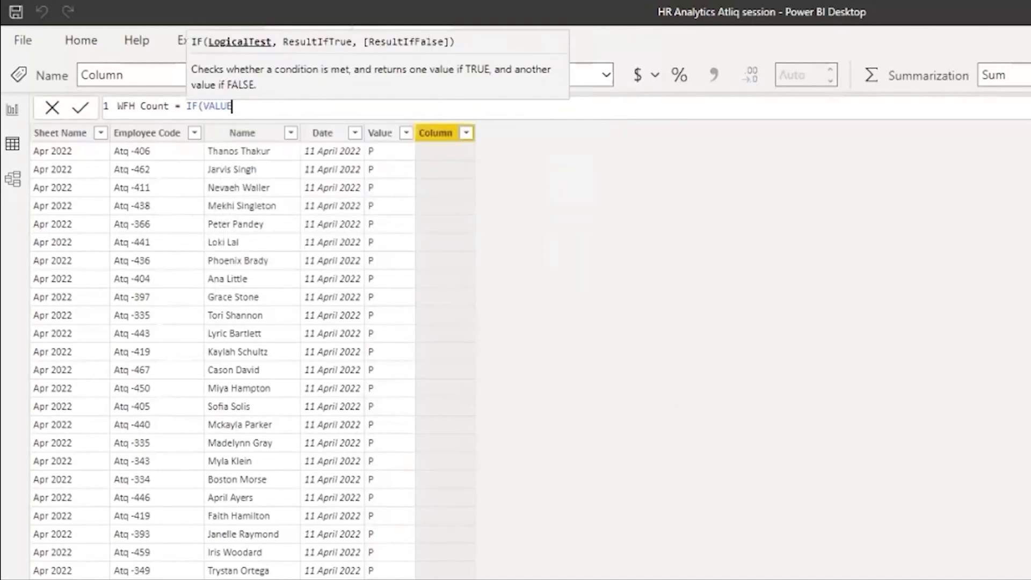
text(va)
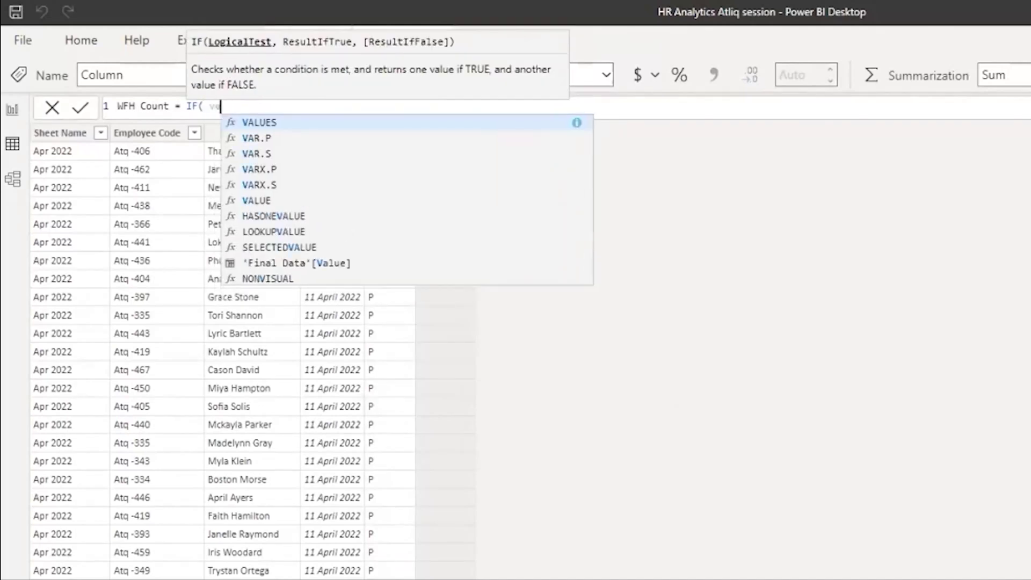
key(Escape)
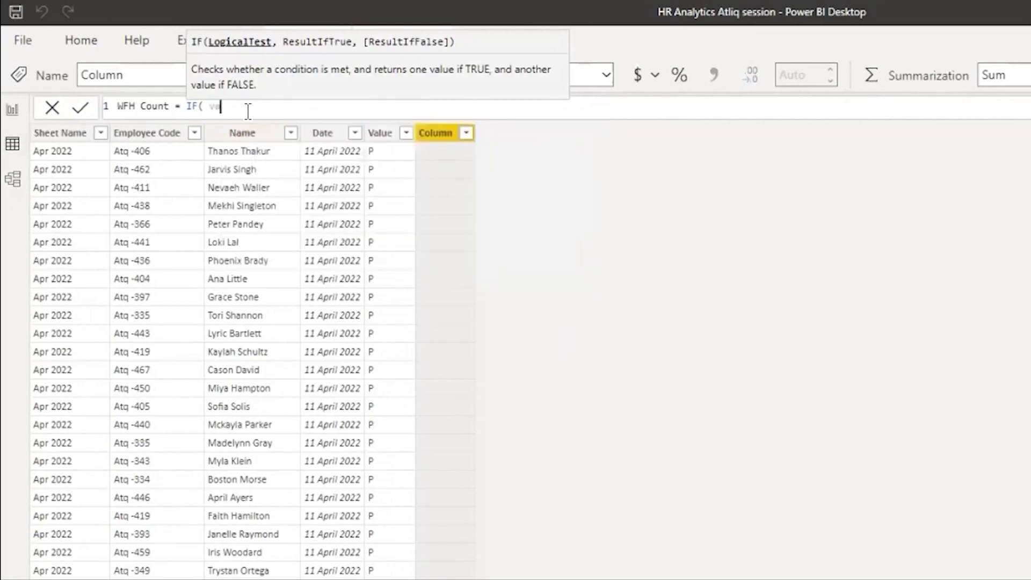
text(l)
click(379, 202)
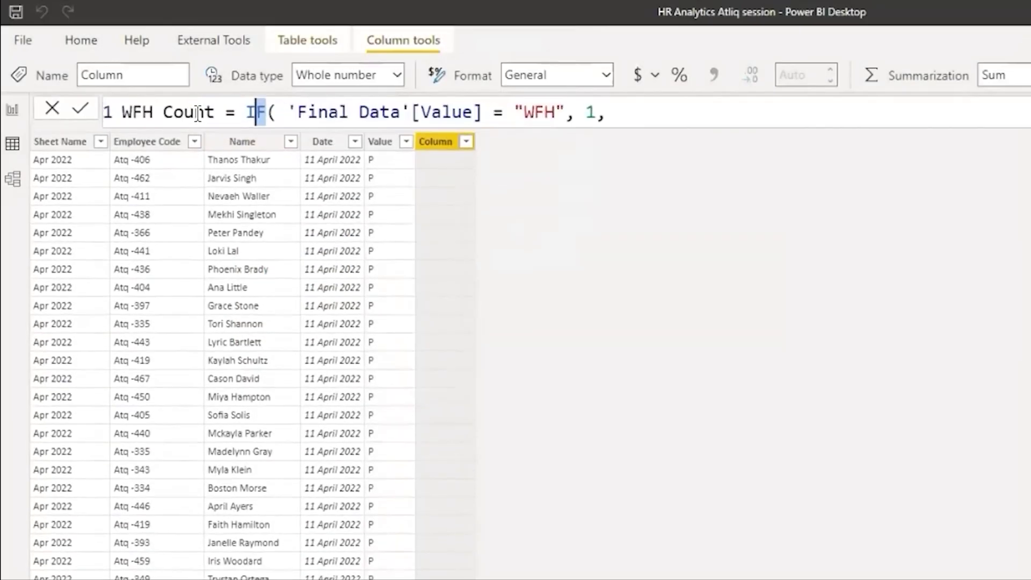
Replace IF with SWITCH(TRUE()), put the WFH condition on line 2, and add a new line
click(344, 114)
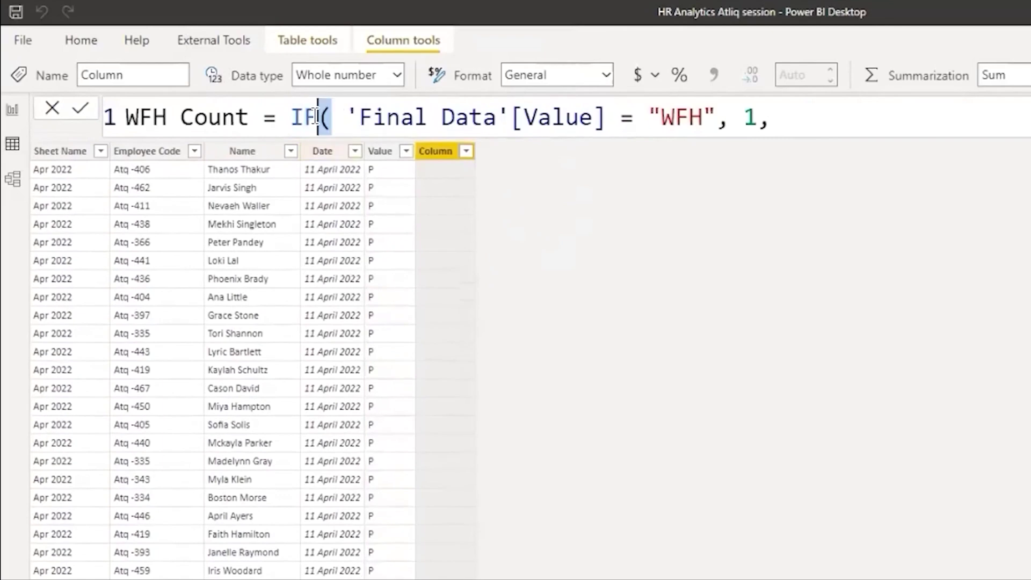
double_click(316, 117)
text(SW)
key(Tab)
text(TRUE(),)
key(shift+Return)
click(809, 153)
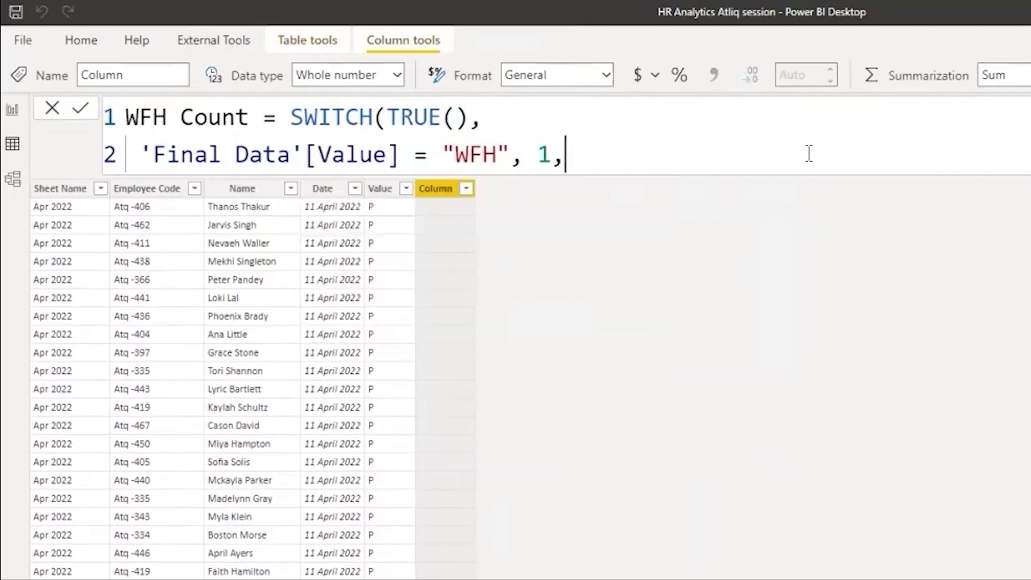
key(shift+Return)
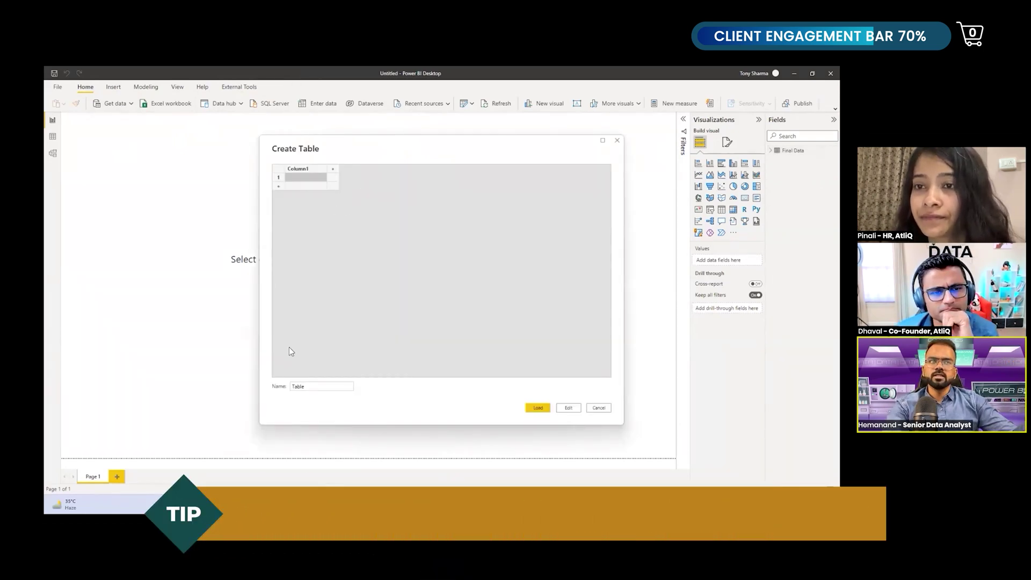
Name the new blank table 'Measure Table' and load it
key(Tab)
text(M)
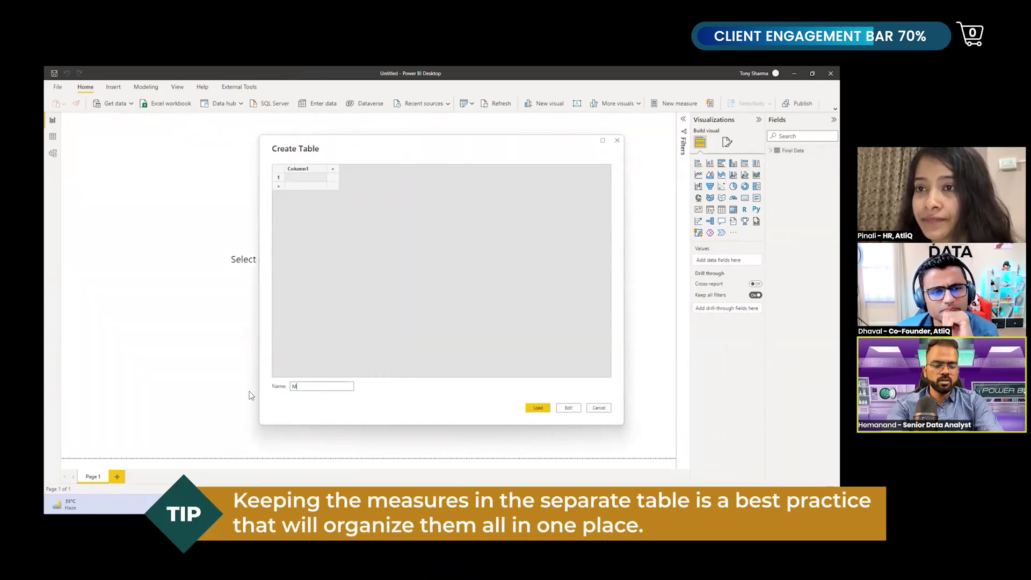
text(aea)
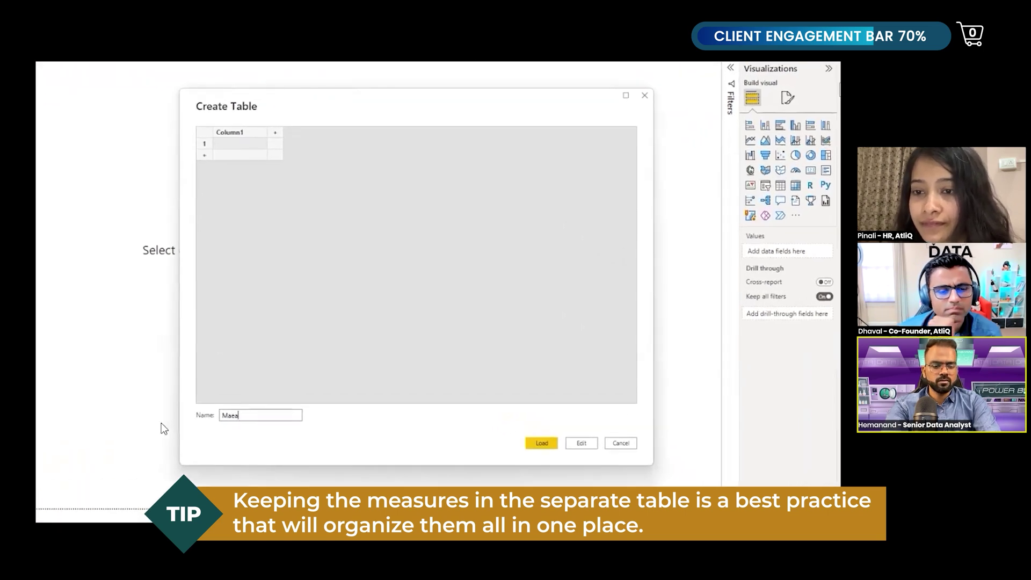
key(BackSpace)
key(BackSpace)
key(BackSpace)
key(BackSpace)
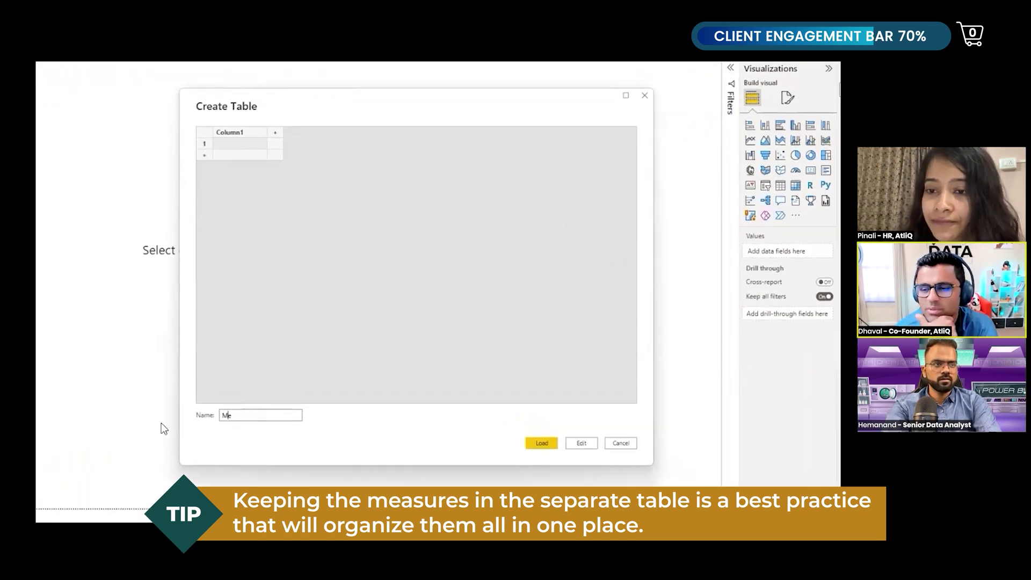
text(easure Table)
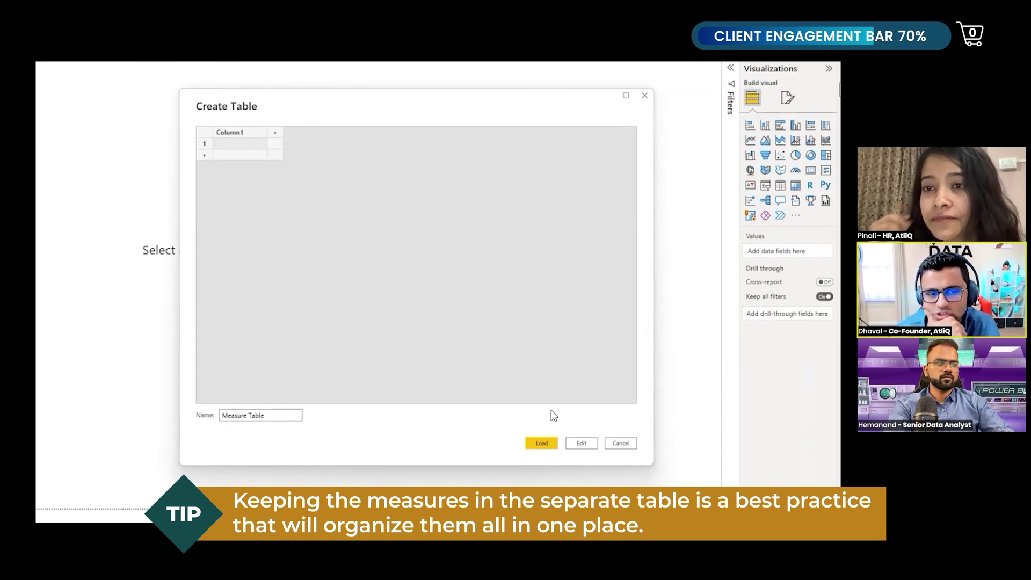
click(537, 445)
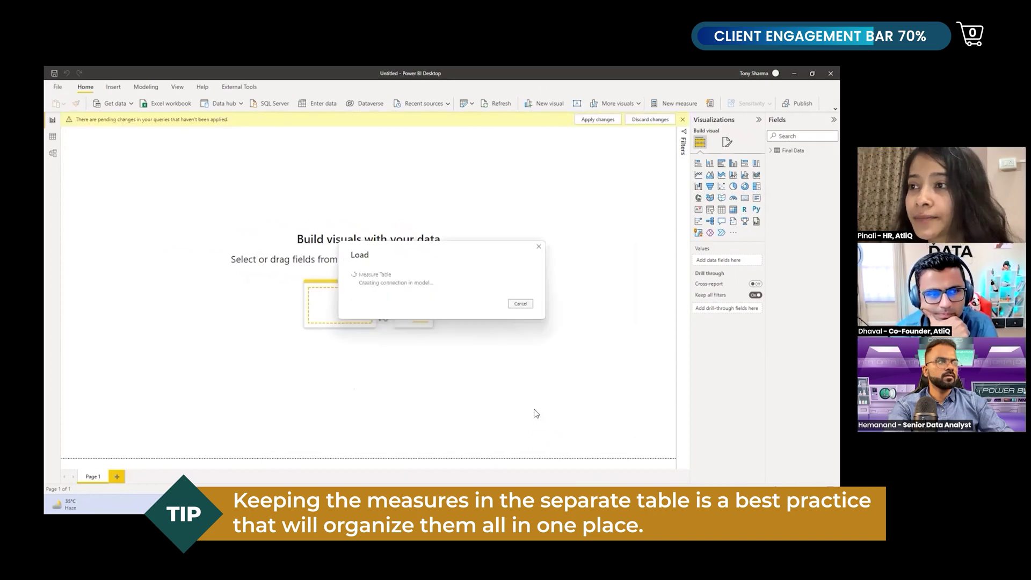
Create a new measure from Measure Table's context menu in the Fields pane
right_click(792, 160)
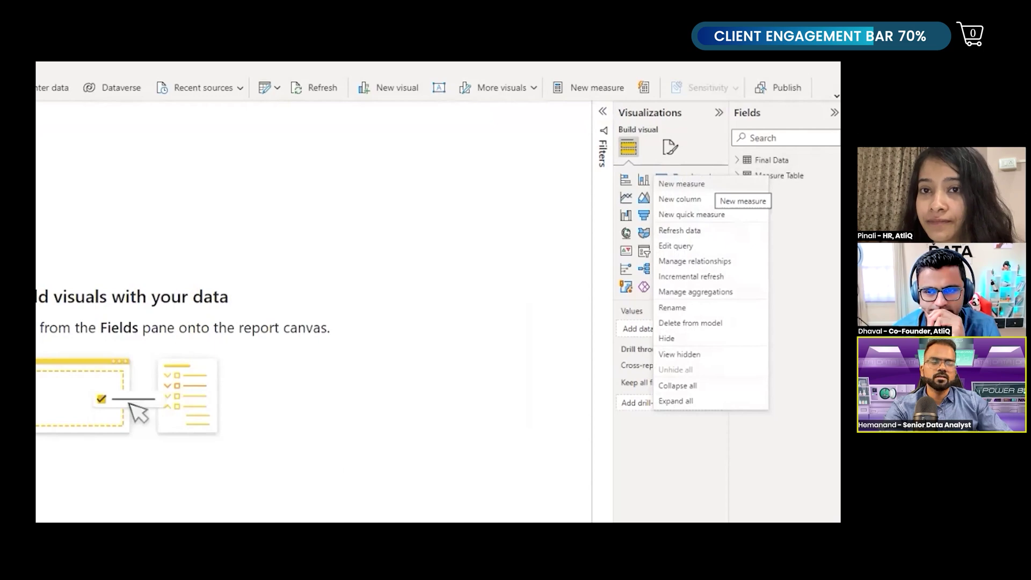
click(682, 184)
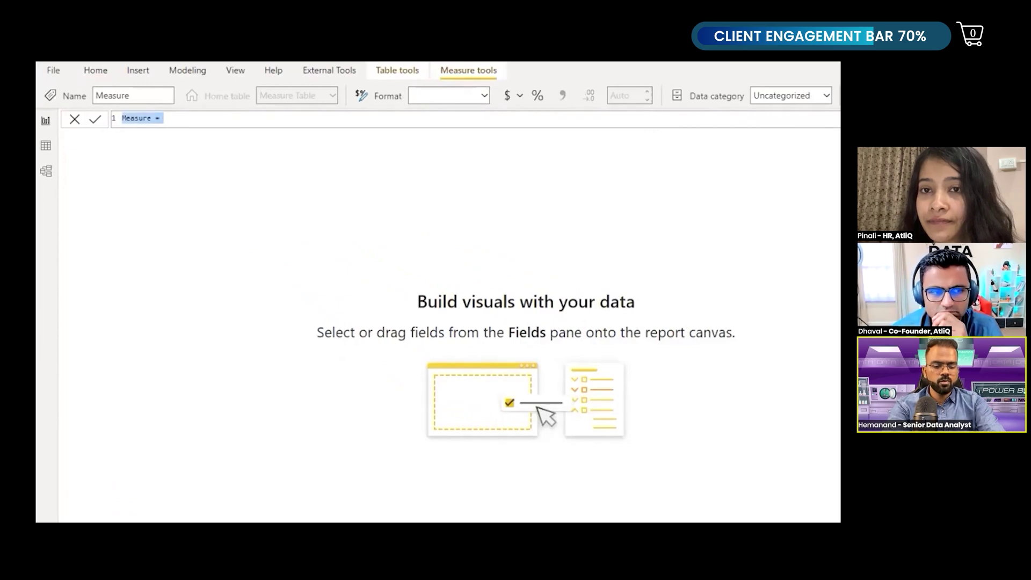
text(Total Working Days)
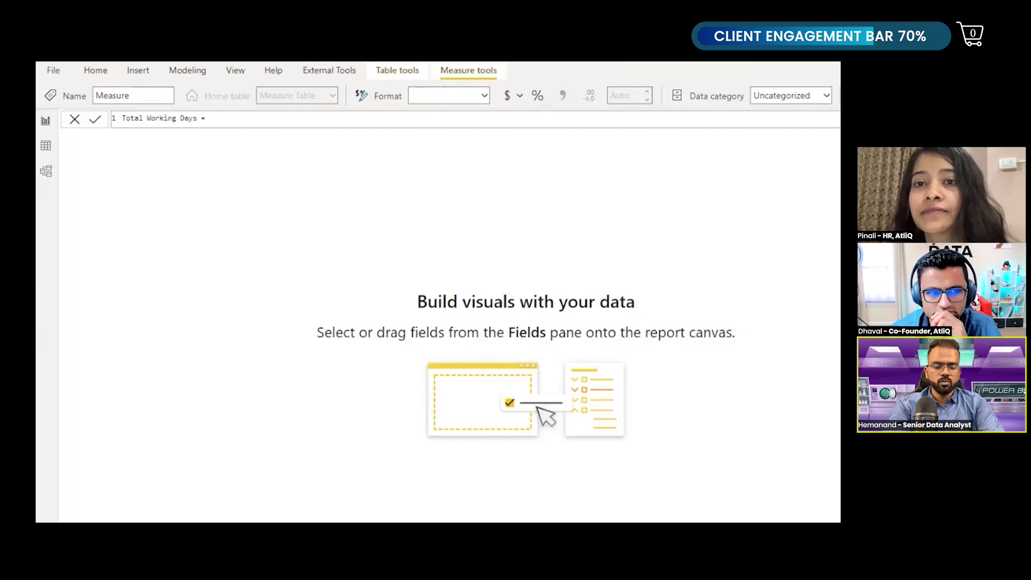
text(COUNT()
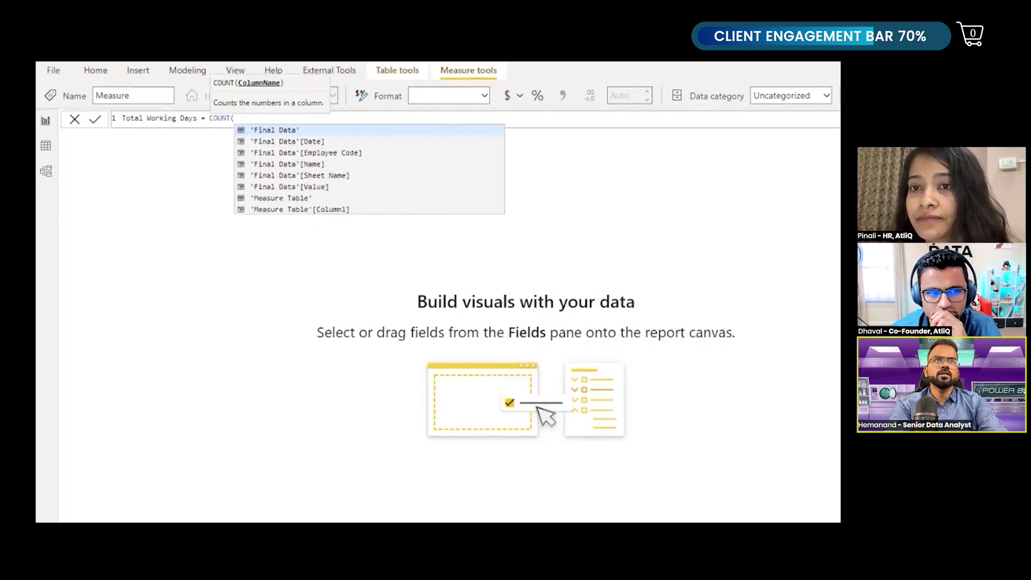
text(val)
Enter and commit Total Working Days = COUNT('Final Data'[Value])
key(Tab)
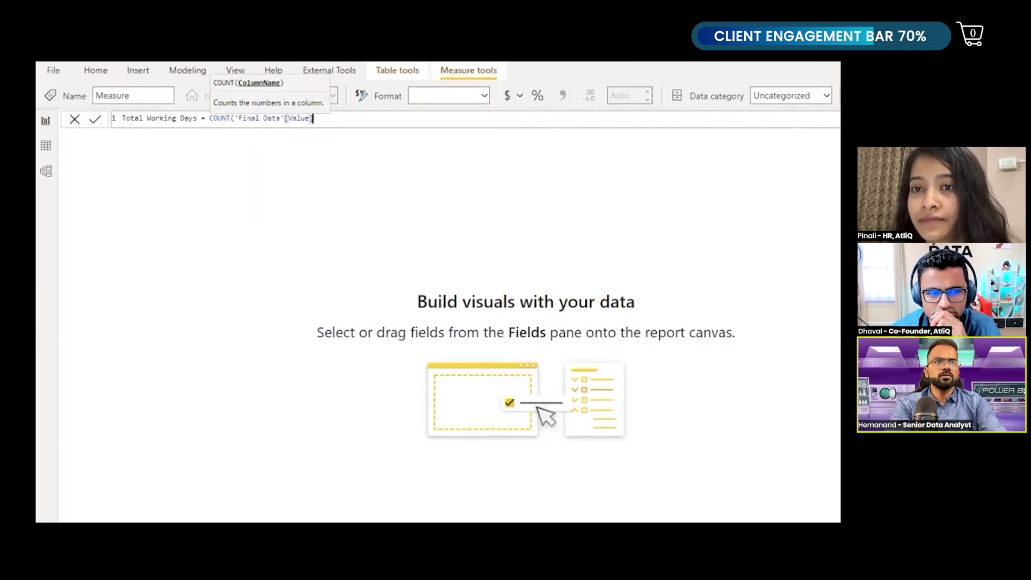
text())
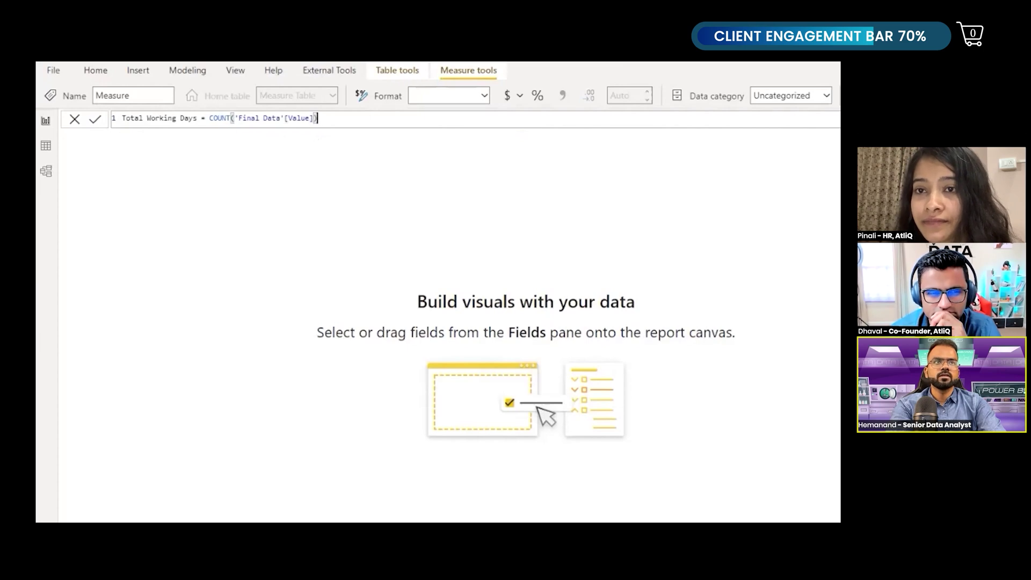
key(Return)
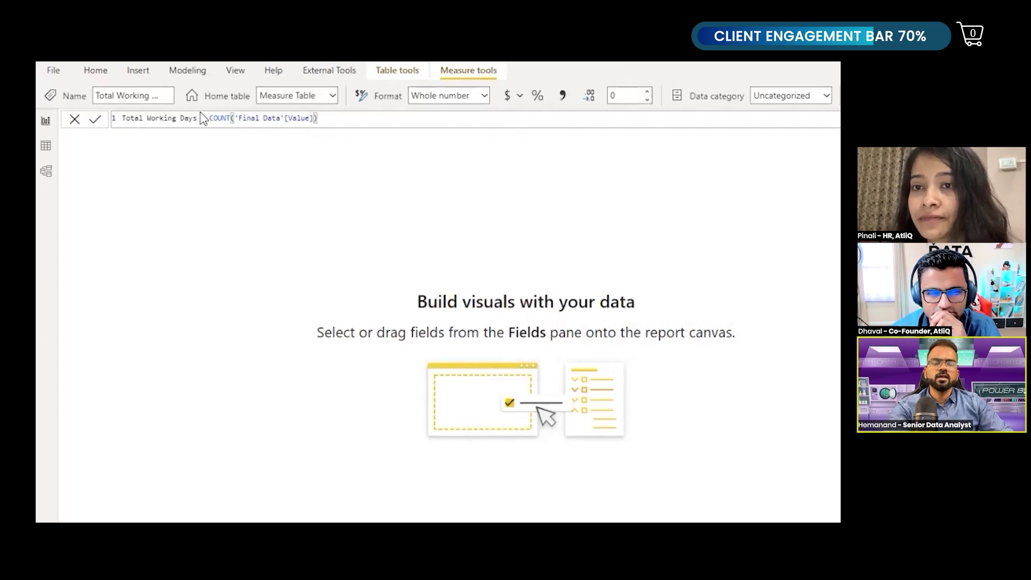
Review the Power BI tables, then select Excel Attendance Key rows 16–17 (Weekly Off, Holiday Off)
click(46, 146)
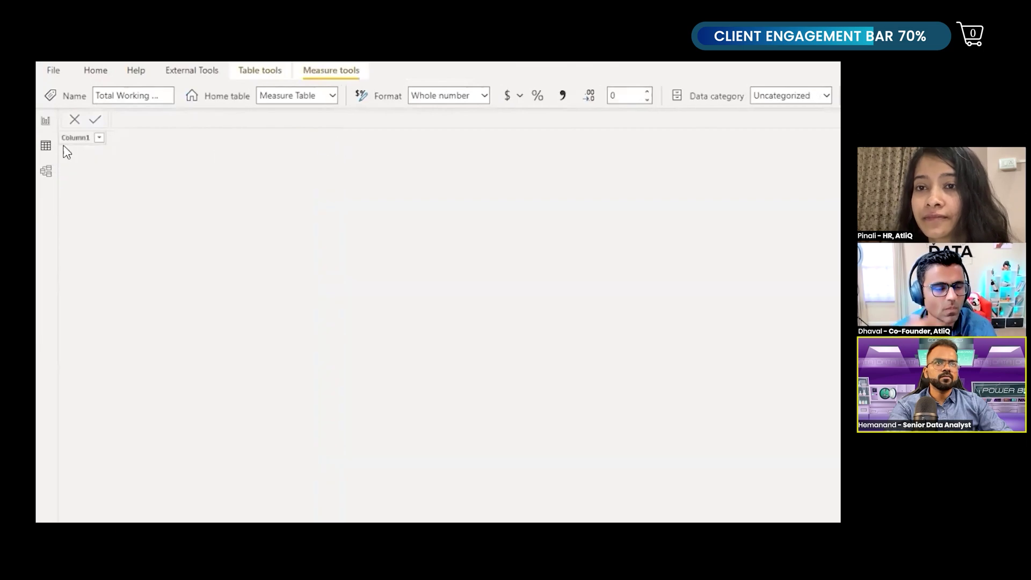
click(47, 120)
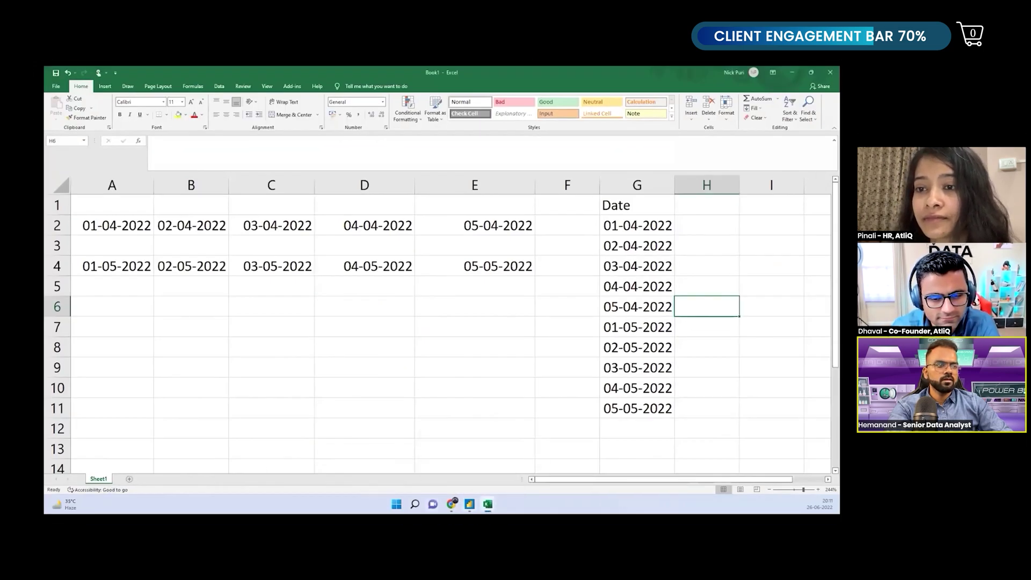
mouse_move(488, 504)
click(435, 464)
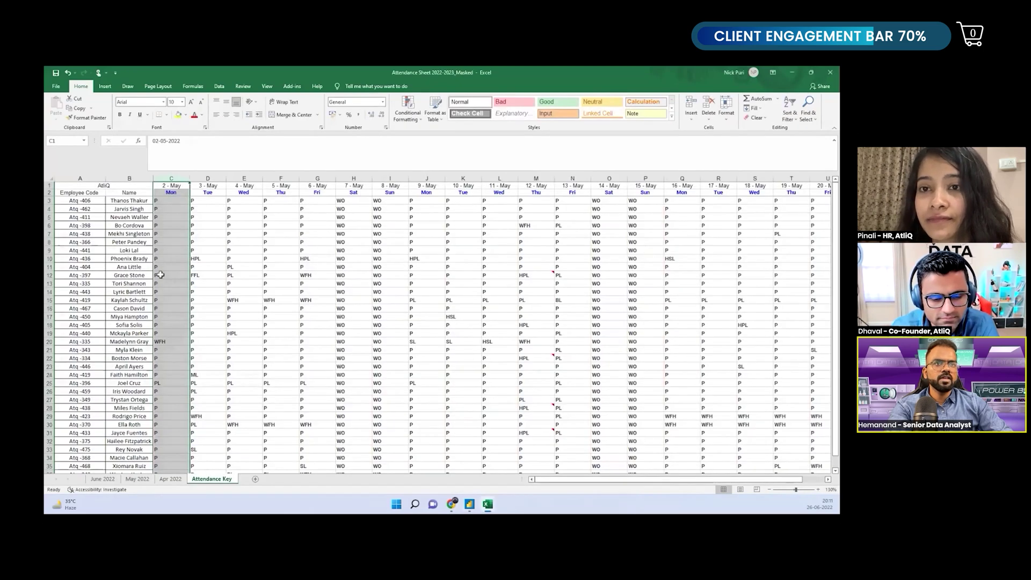
click(212, 479)
key(Up)
key(Up)
click(52, 359)
ctrl+click(53, 370)
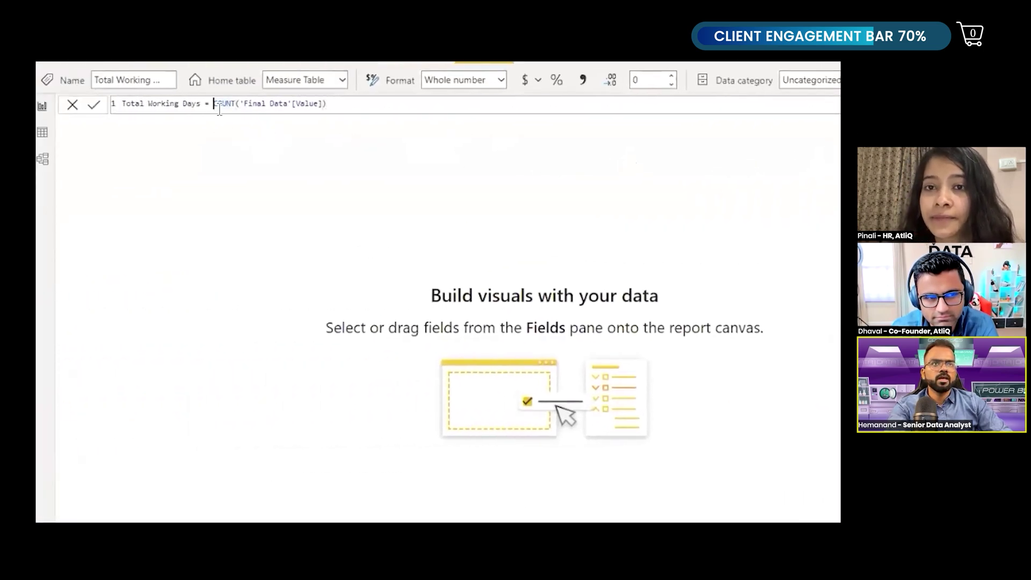
Split the measure onto lines and start Var nonworkdays = CALCULATE(COUNT('Final Data'[Value]), ...)
key(shift+Return)
key(shift+Return)
text(Var )
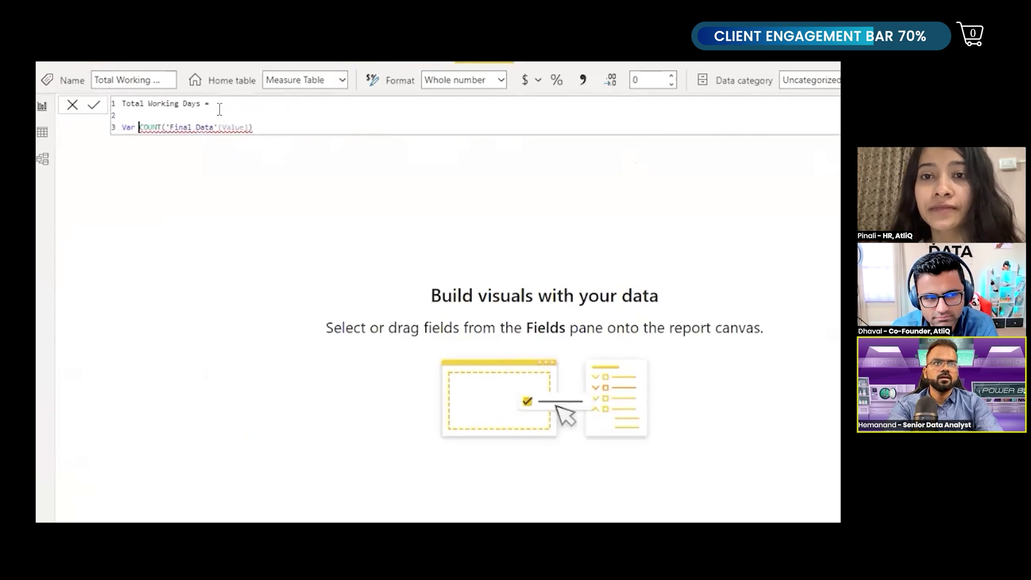
text(total)
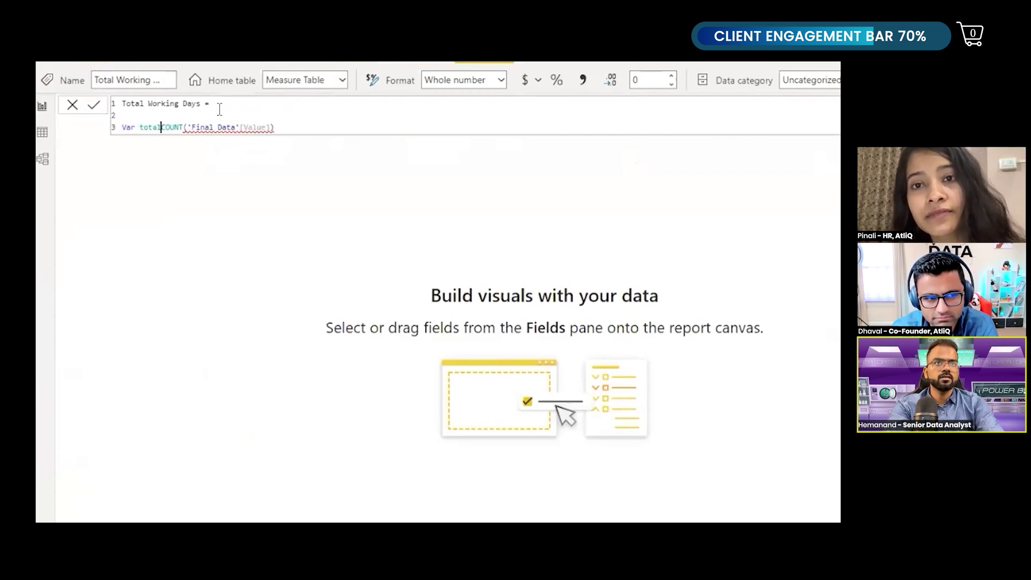
text(days =)
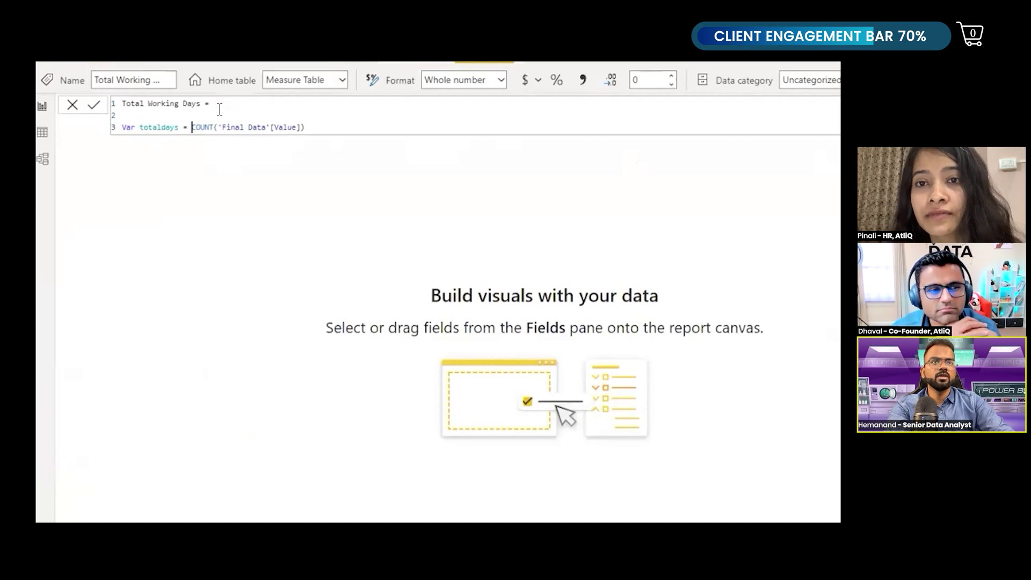
click(321, 131)
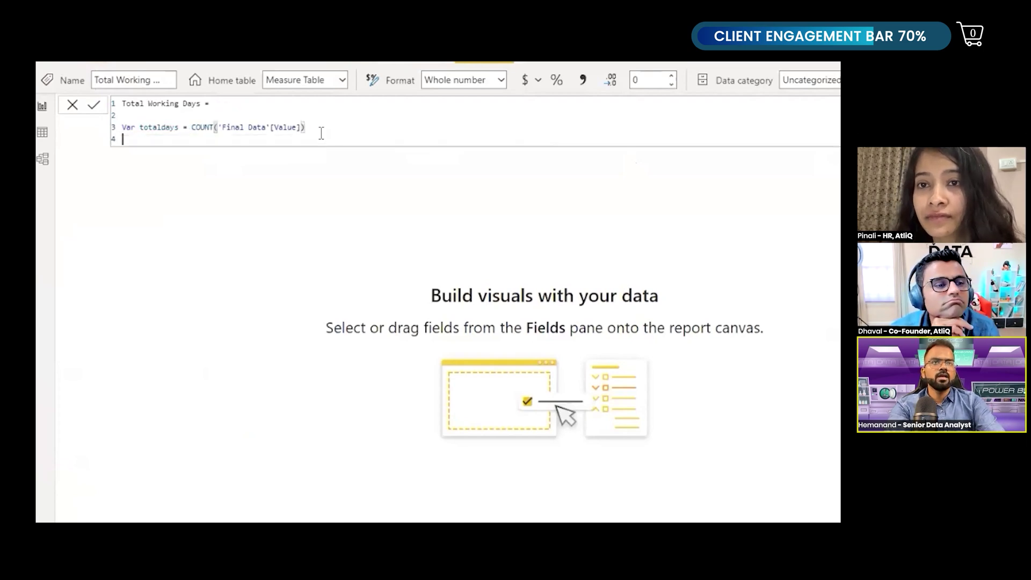
key(shift+Return)
text(Var )
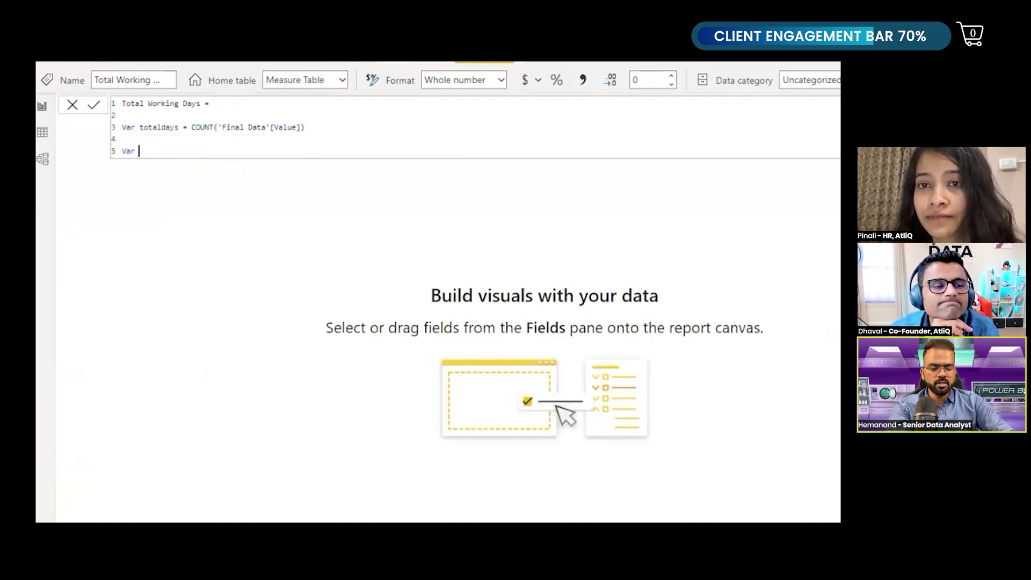
text(non )
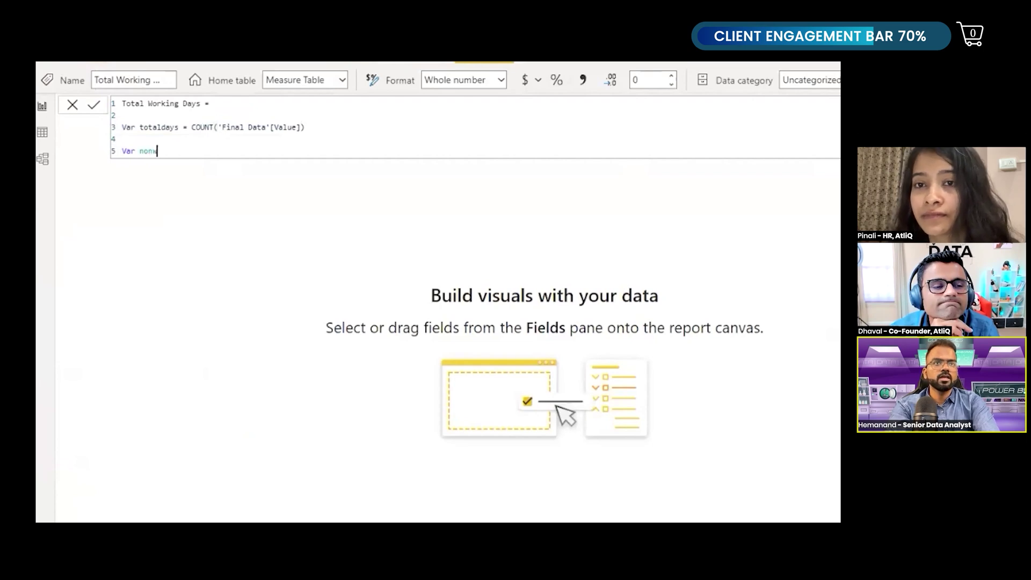
text(orkda)
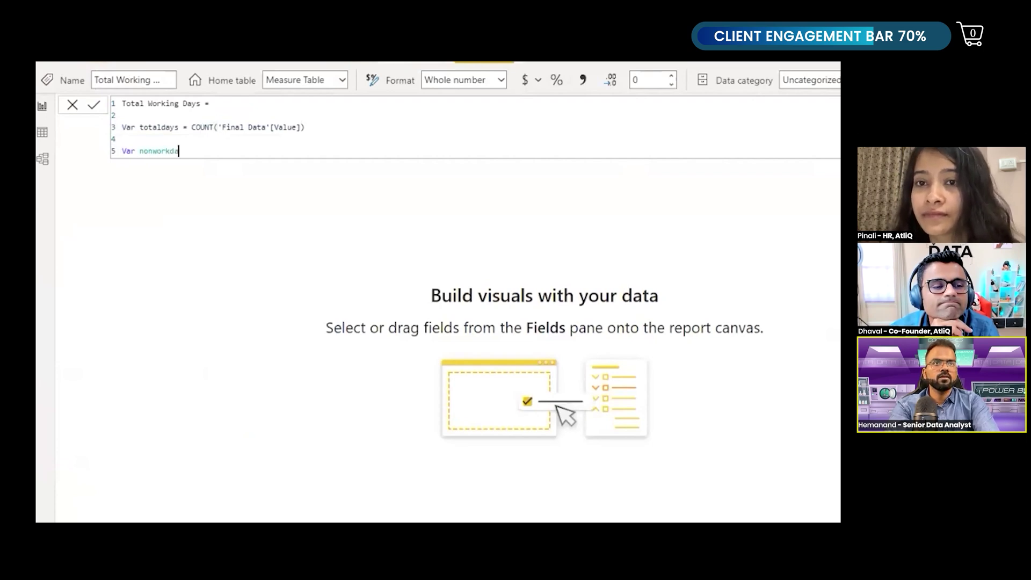
text(ys =)
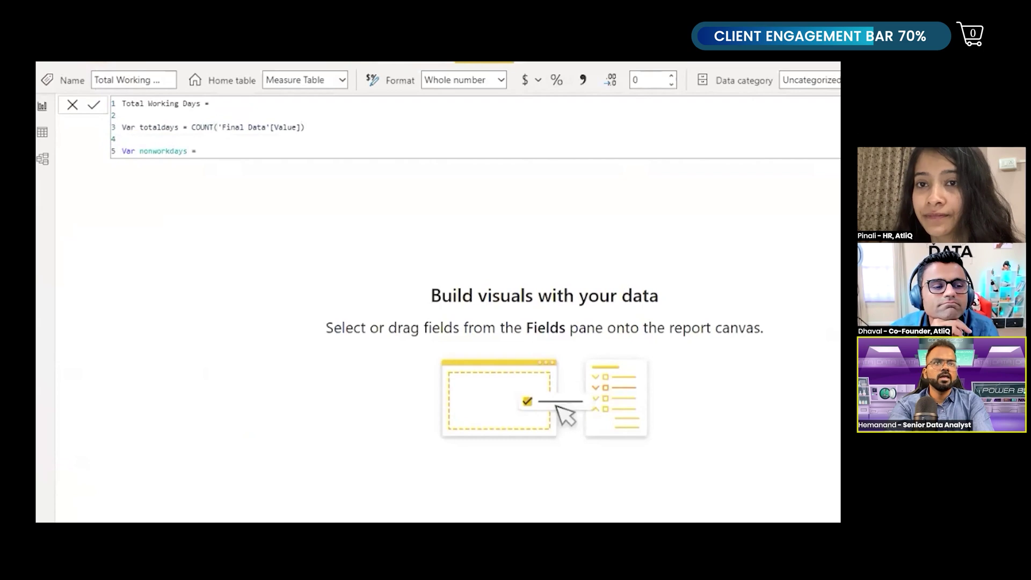
text(co)
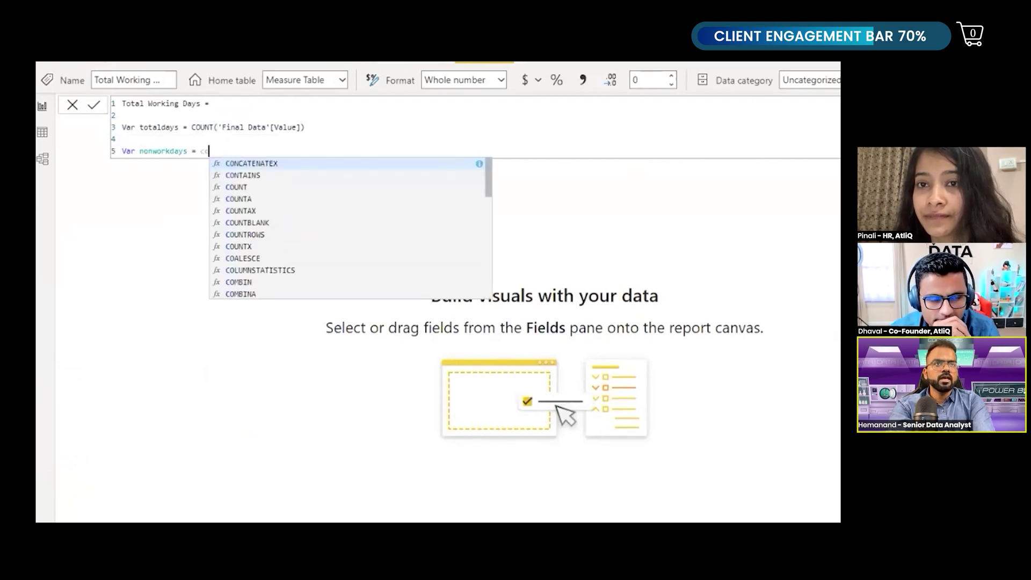
text(u)
key(Tab)
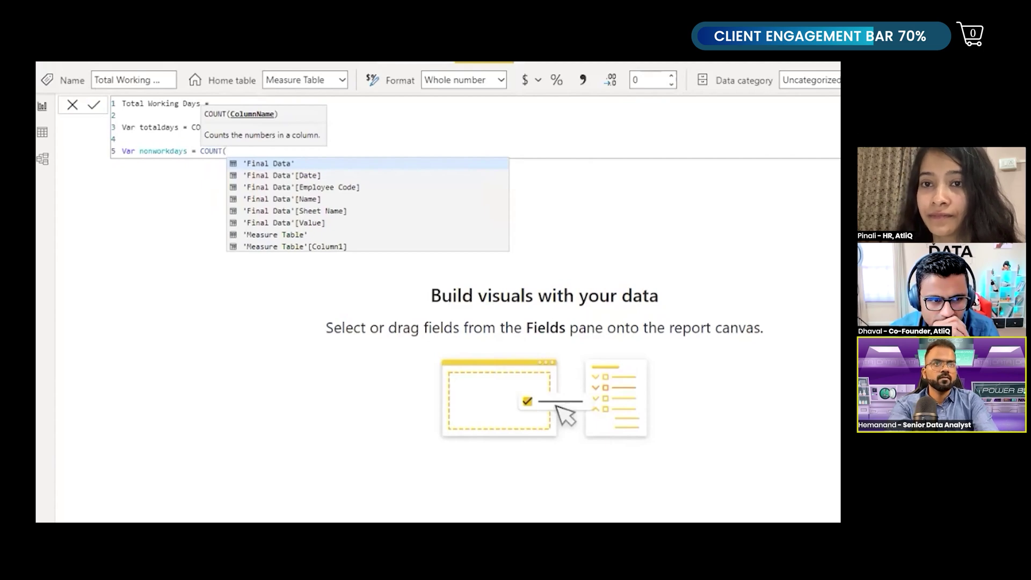
text(valu)
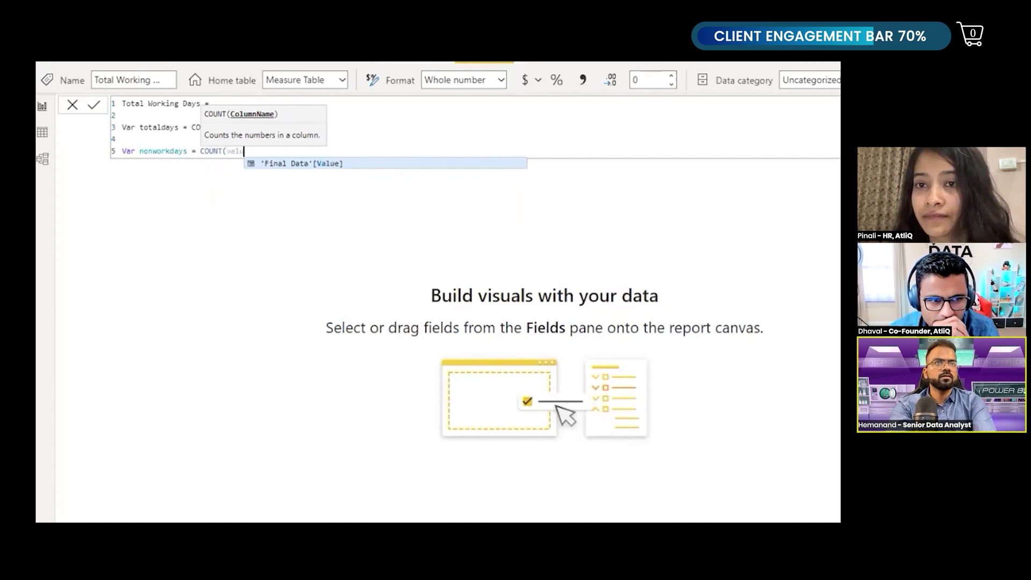
key(Tab)
text())
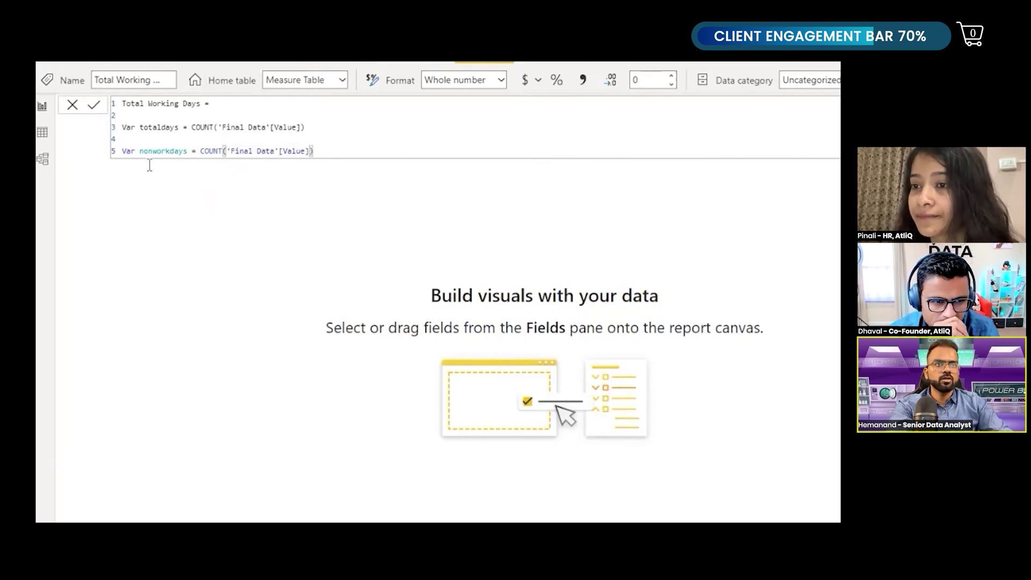
text(CALCULATE()
key(End)
text(,'Final Data'[Value])
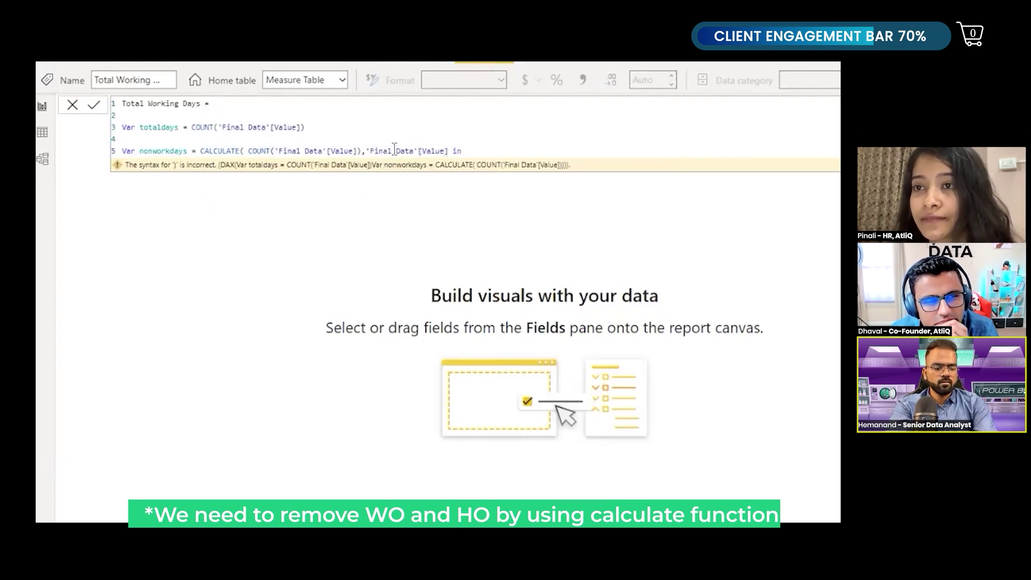
text(  ()
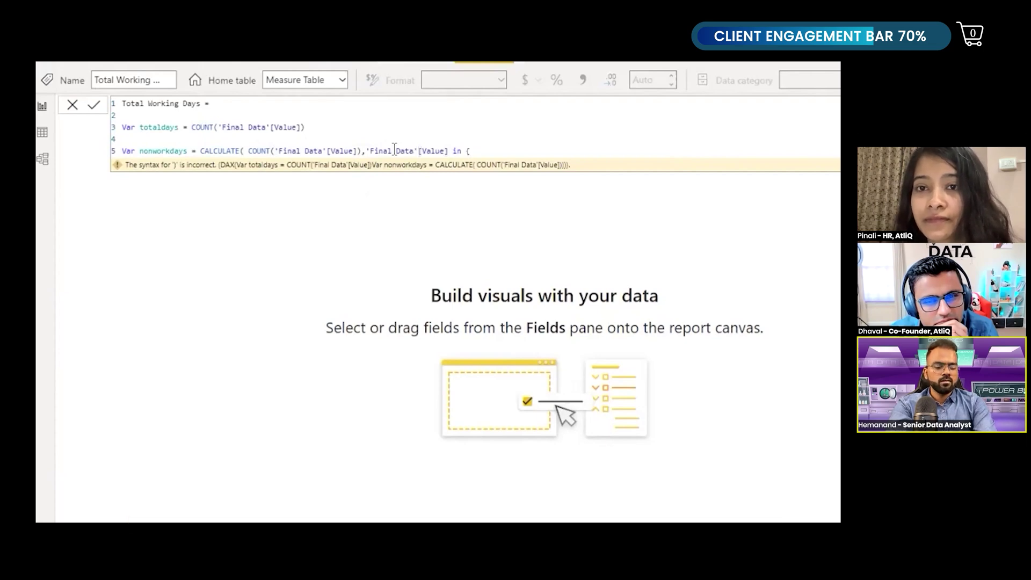
text("wo)
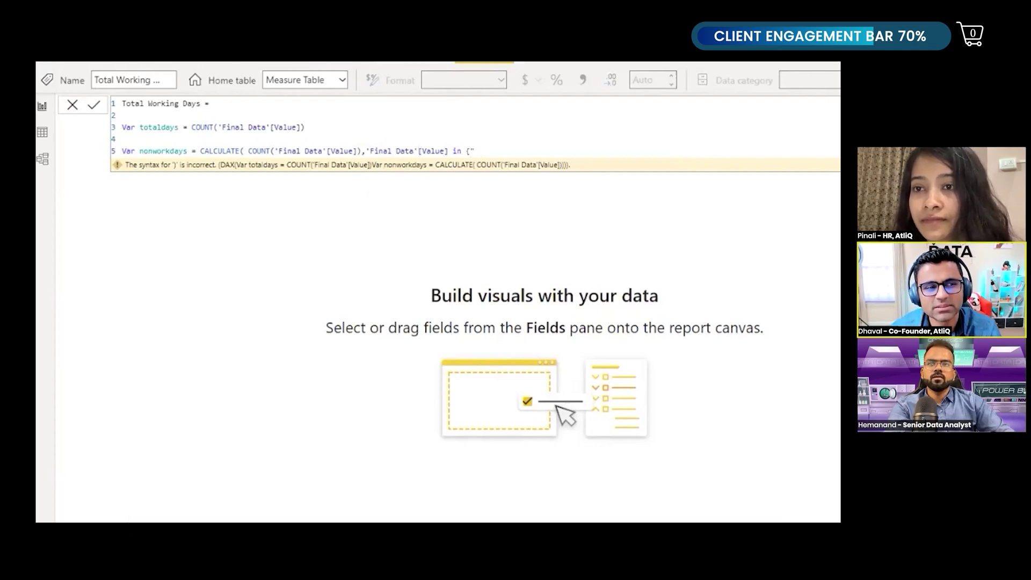
ctrl+scroll(475, 142, up, 2)
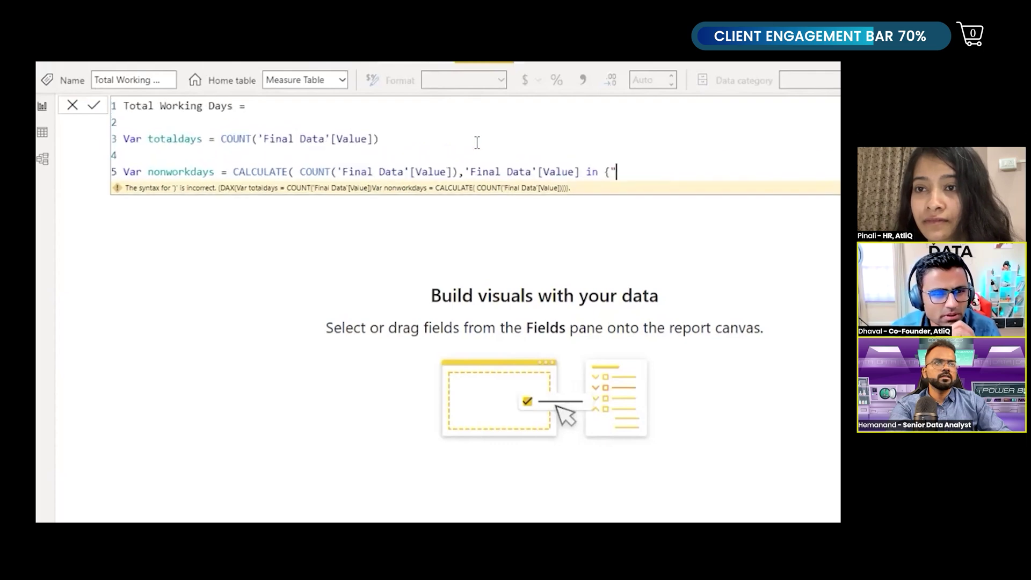
ctrl+scroll(476, 142, up, 2)
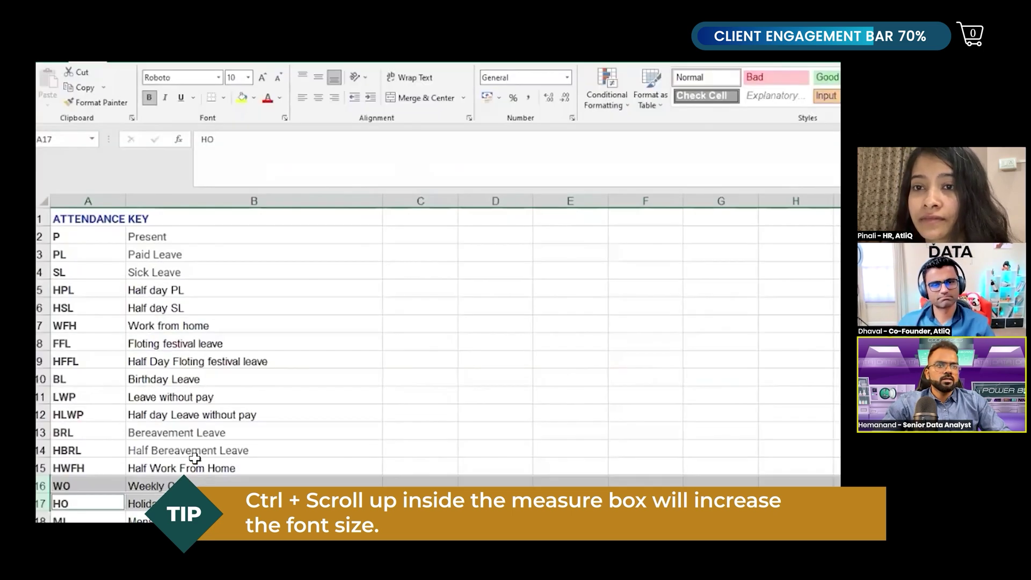
Finish the nonworkdays filter on the WO and HO codes, then add blank lines below it
click(150, 501)
click(71, 488)
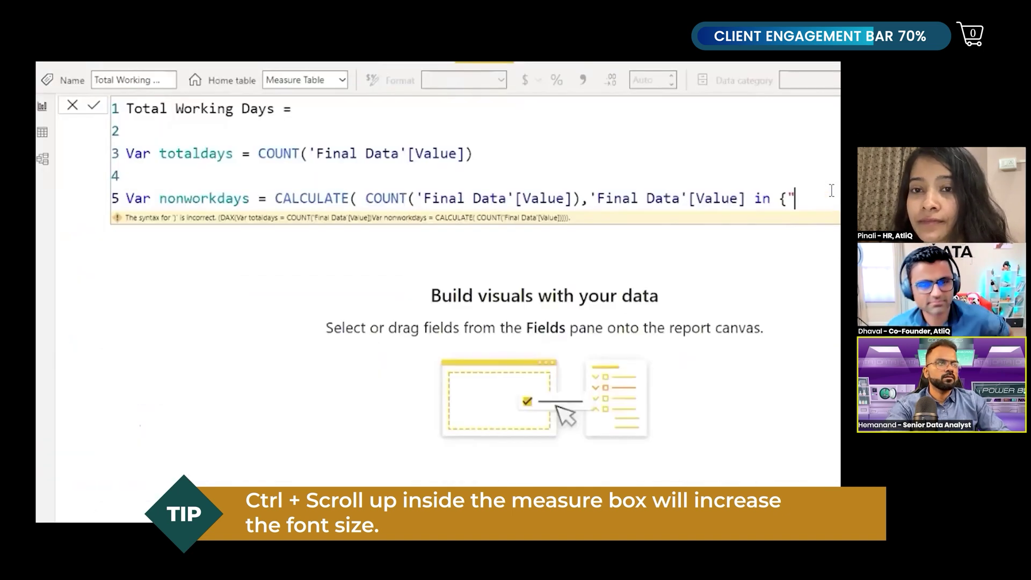
text(WO)
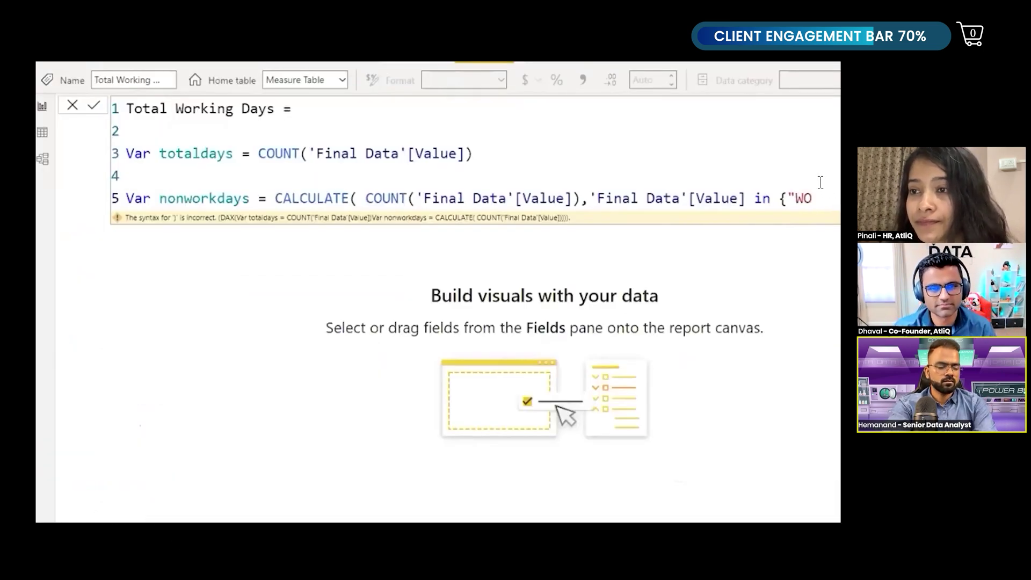
text(",)
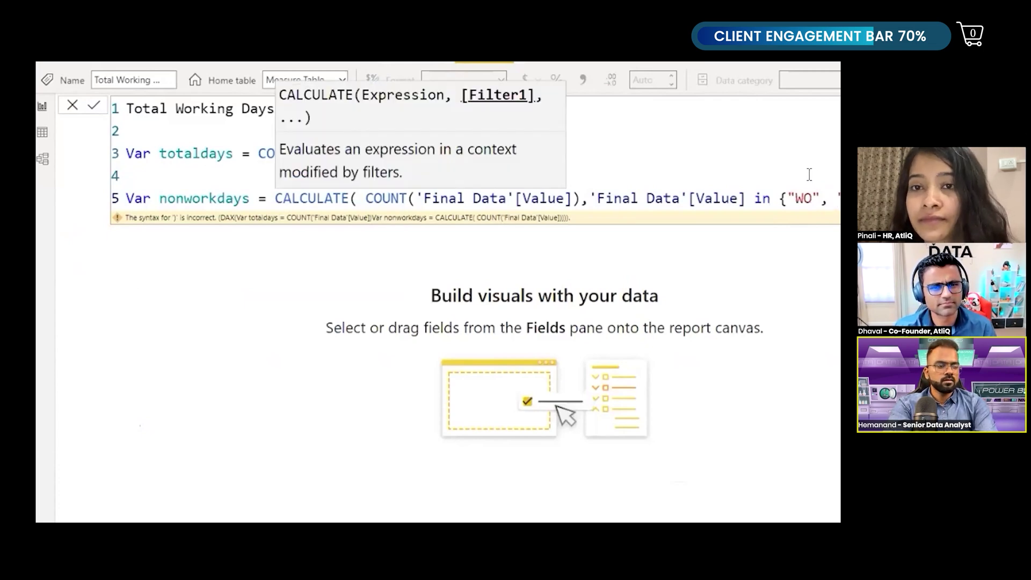
key(Escape)
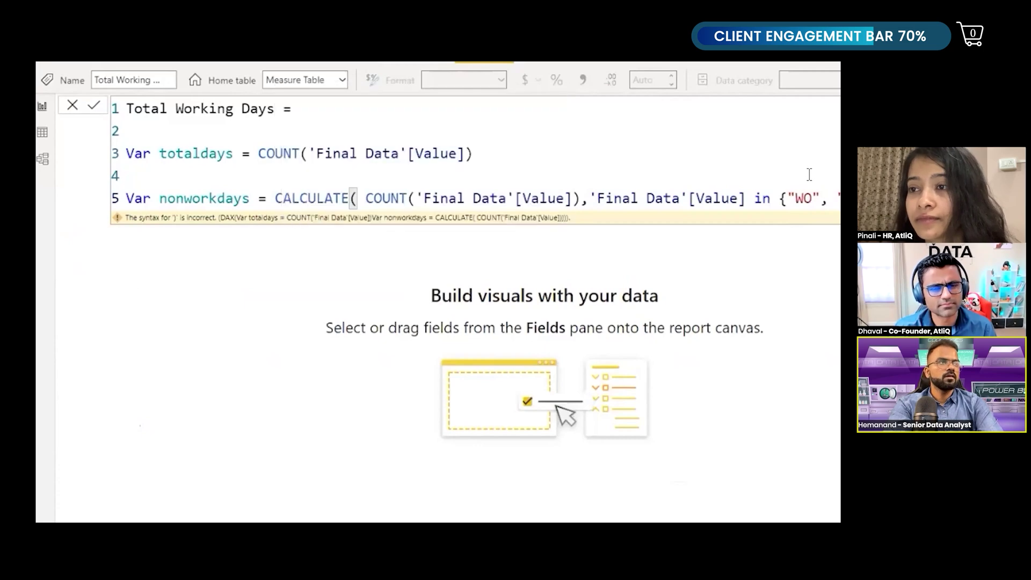
key(Right)
key(Right)
key(Right)
key(Right)
key(Right)
key(Right)
key(Right)
key(Right)
key(Right)
key(End)
key(shift+Return)
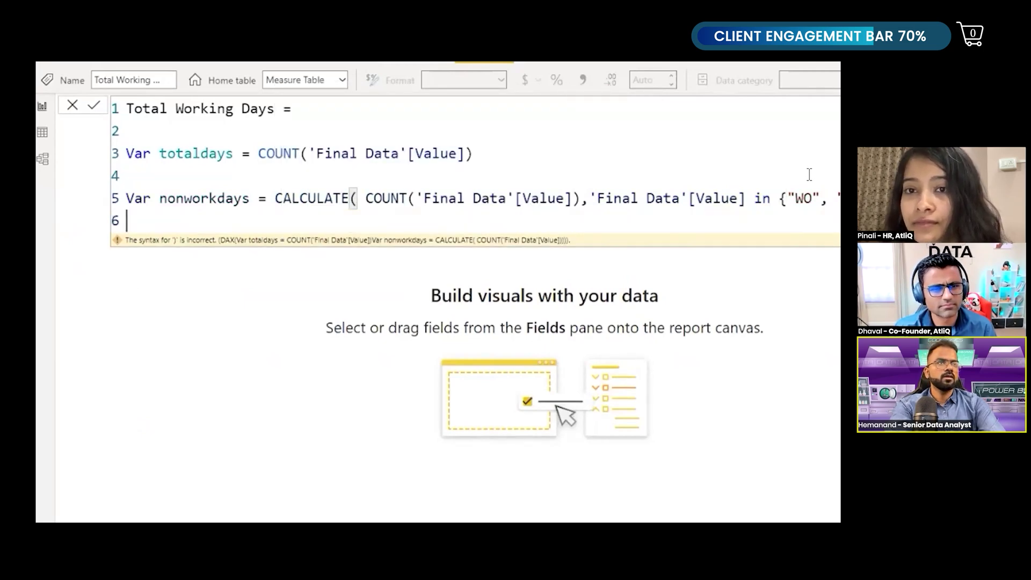
key(shift+Return)
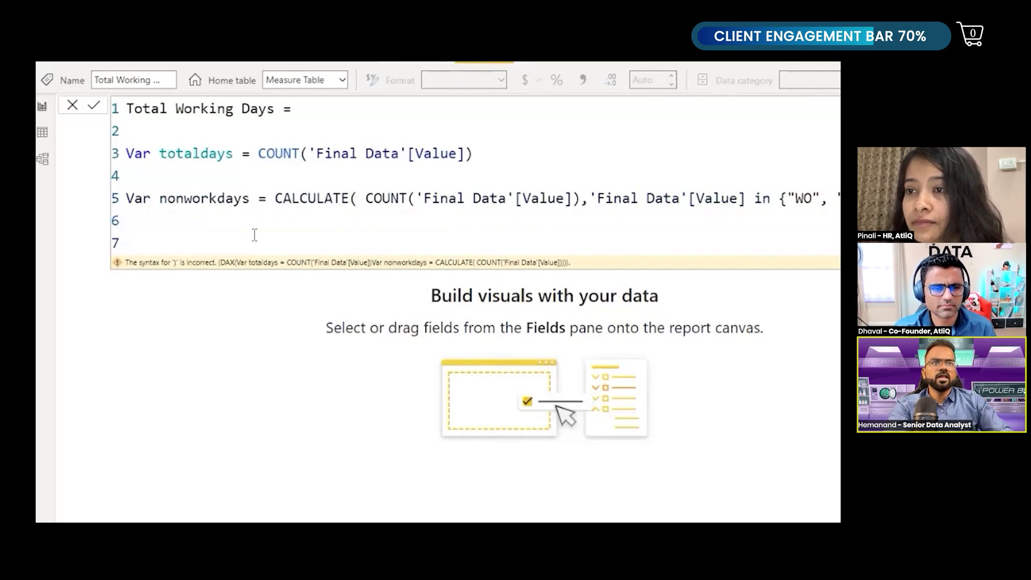
Check the CALCULATE and COUNT bracket pairing, then add blank lines for the RETURN part
click(250, 202)
click(266, 199)
click(498, 149)
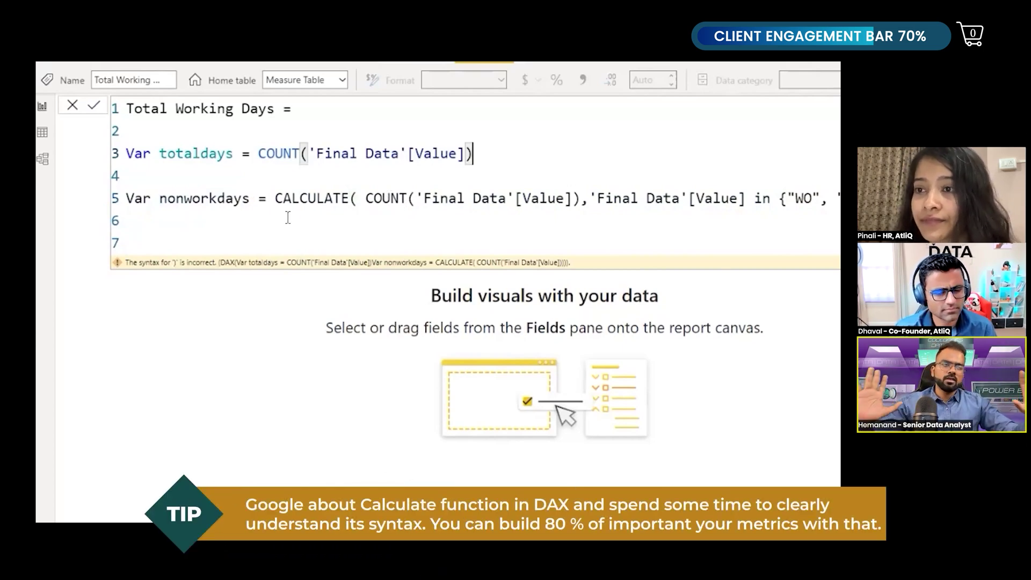
click(356, 198)
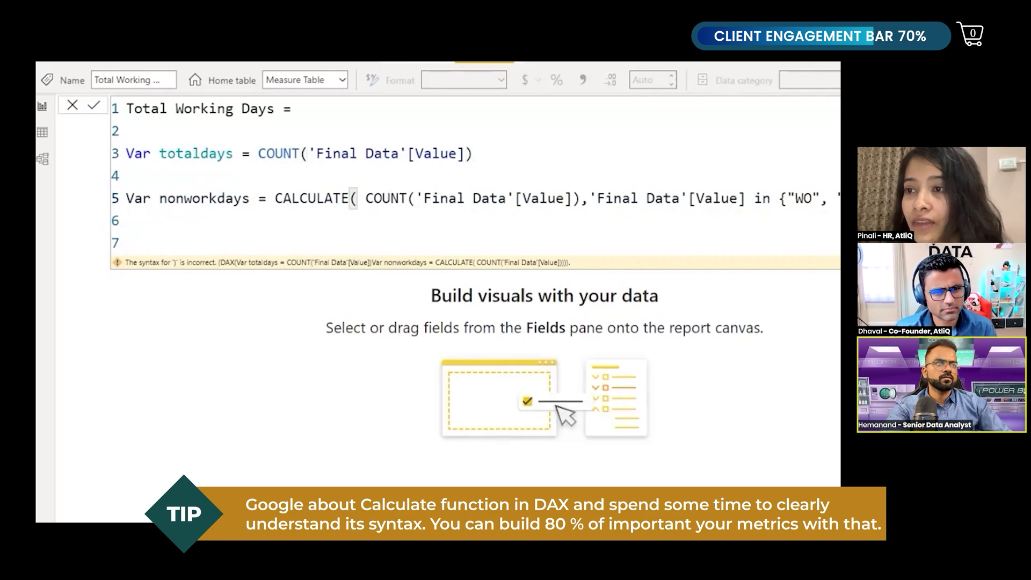
click(582, 199)
click(356, 198)
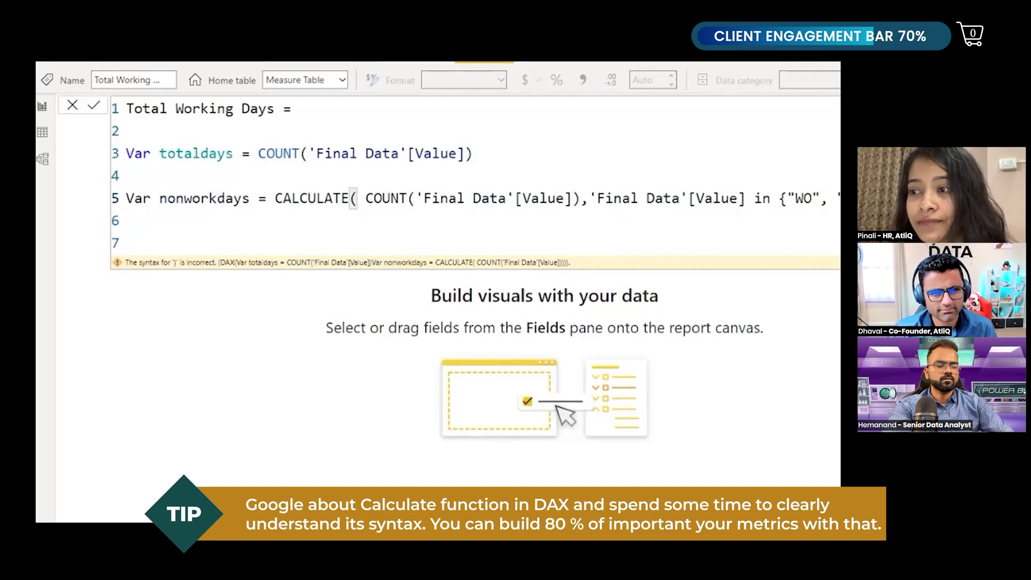
key(Down)
key(Return)
key(Return)
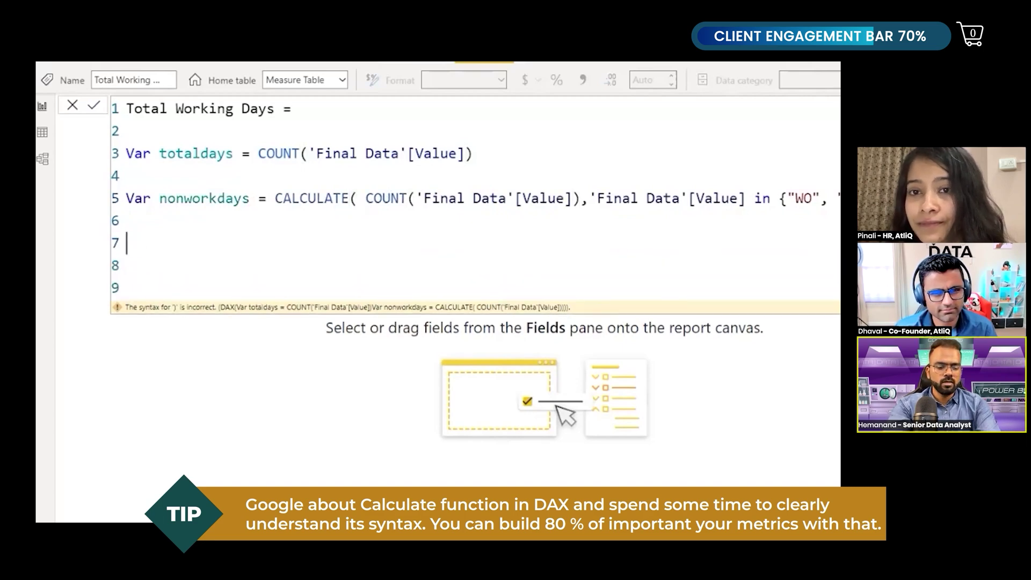
text(RET)
text(TURN)
key(Return)
text(TOT)
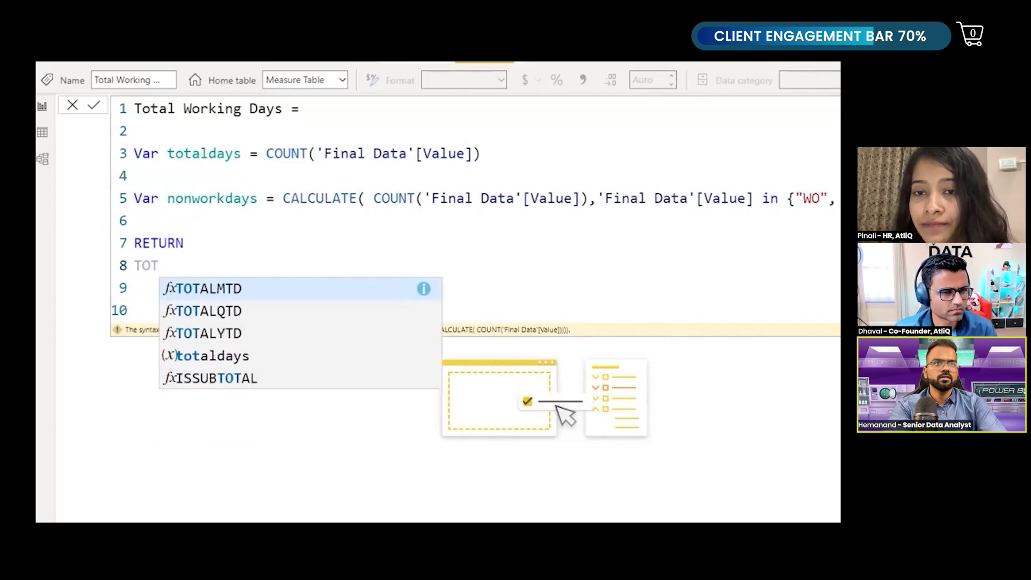
Write RETURN totaldays - nonworkdays using autocomplete for both variables
key(Down)
key(Down)
key(Down)
key(Tab)
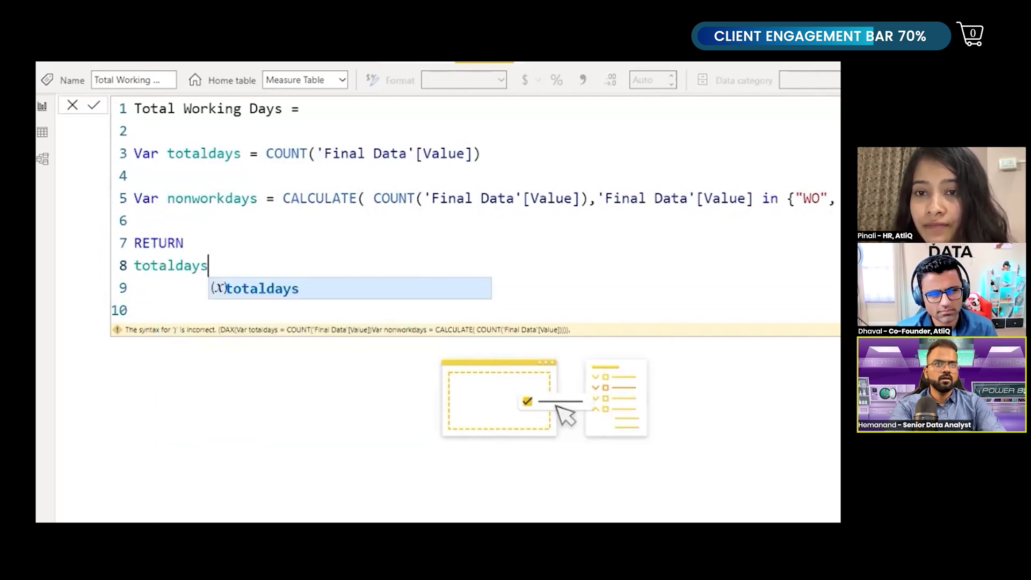
text(-NON)
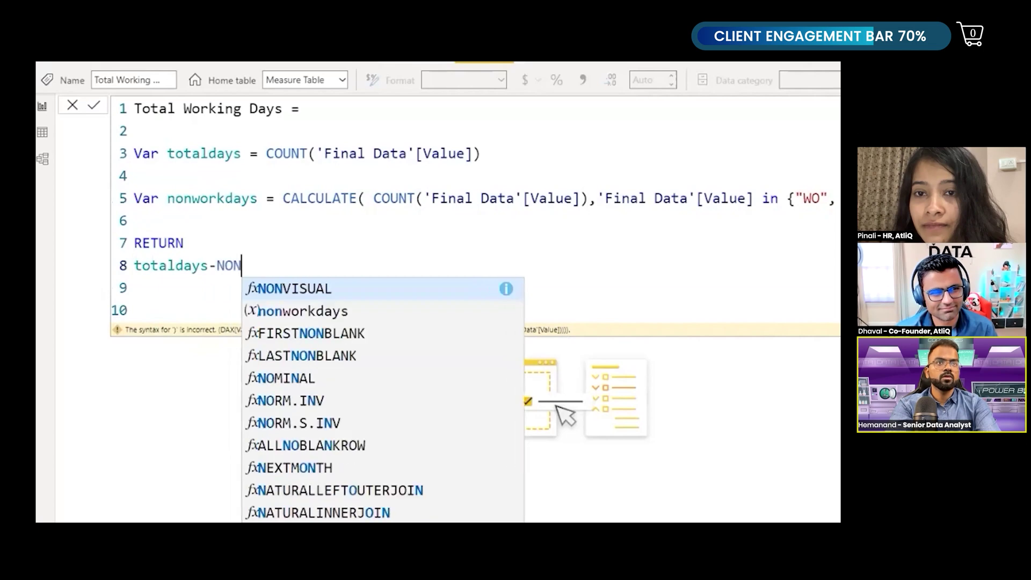
text(WOR)
key(Tab)
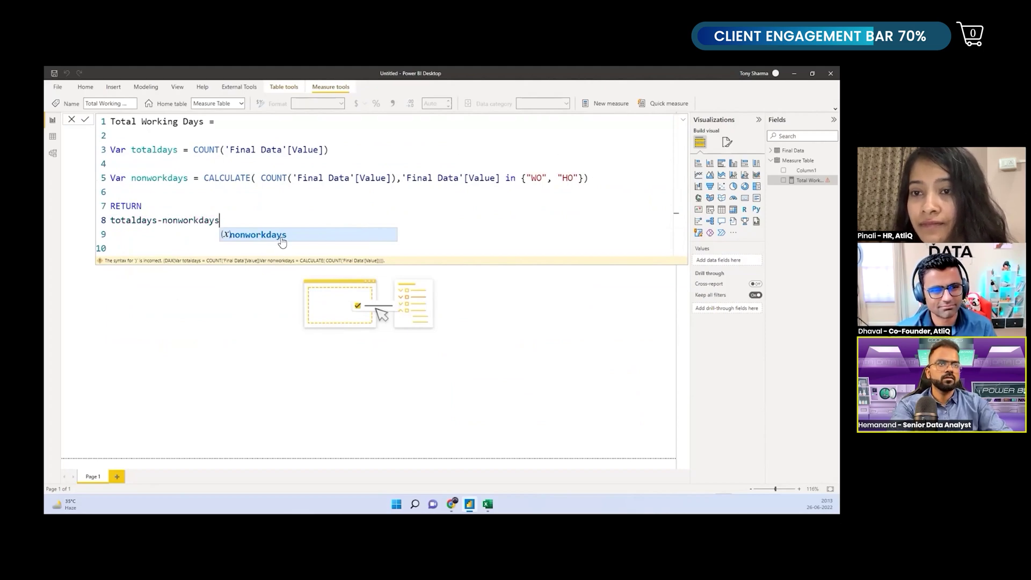
Review the totaldays and nonworkdays lines, then commit the Total Working Days measure
click(227, 205)
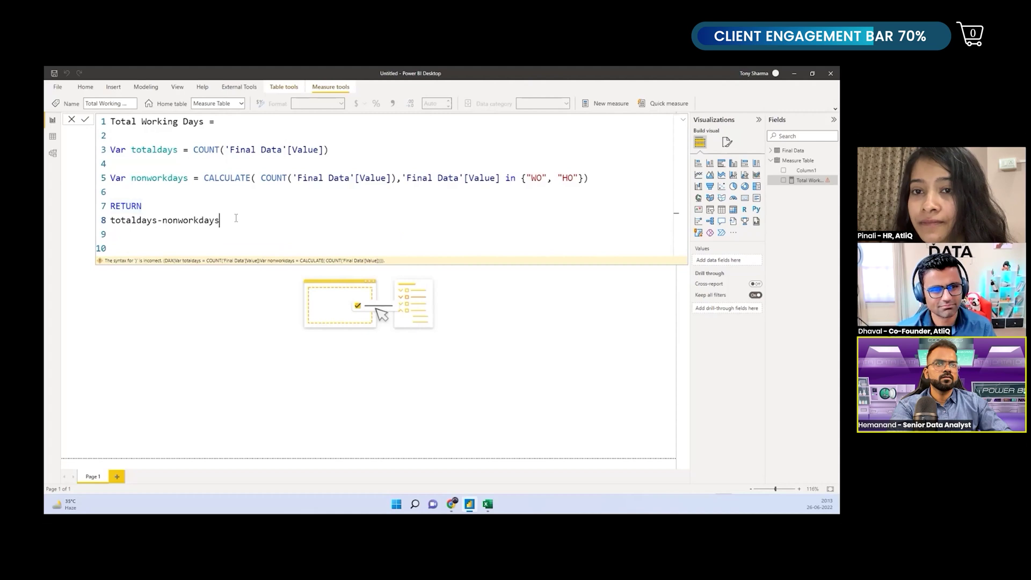
click(350, 149)
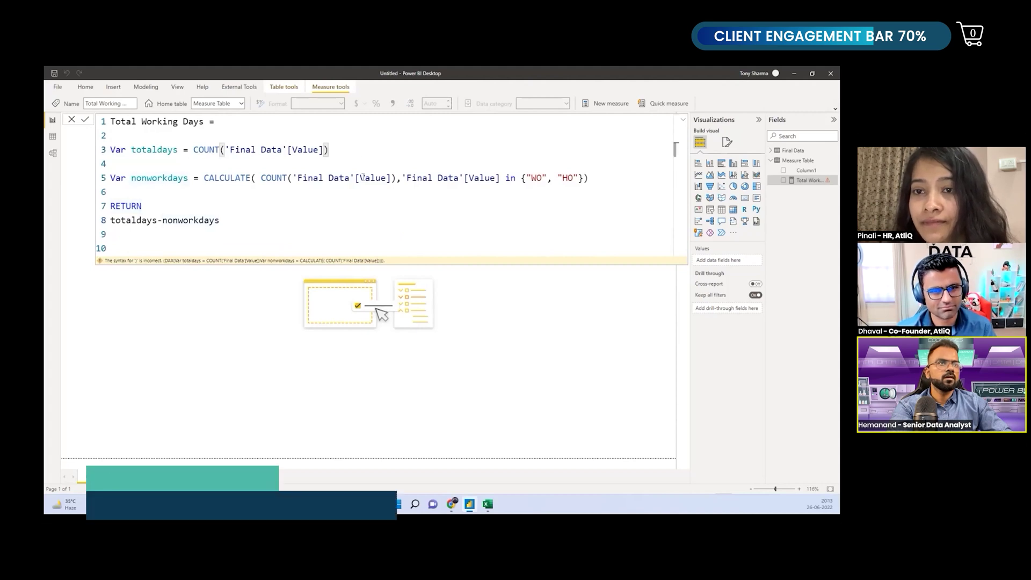
click(396, 178)
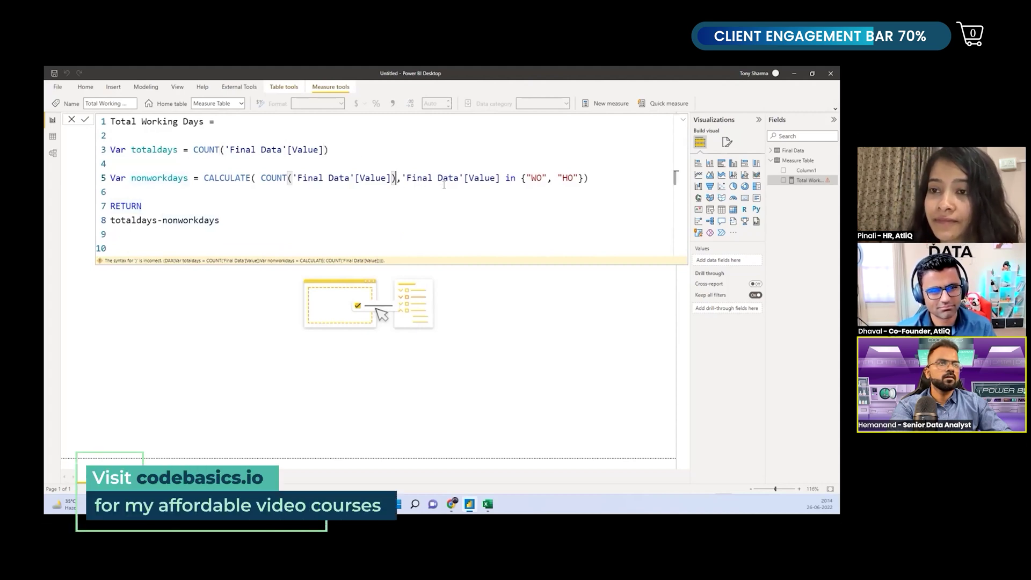
click(591, 179)
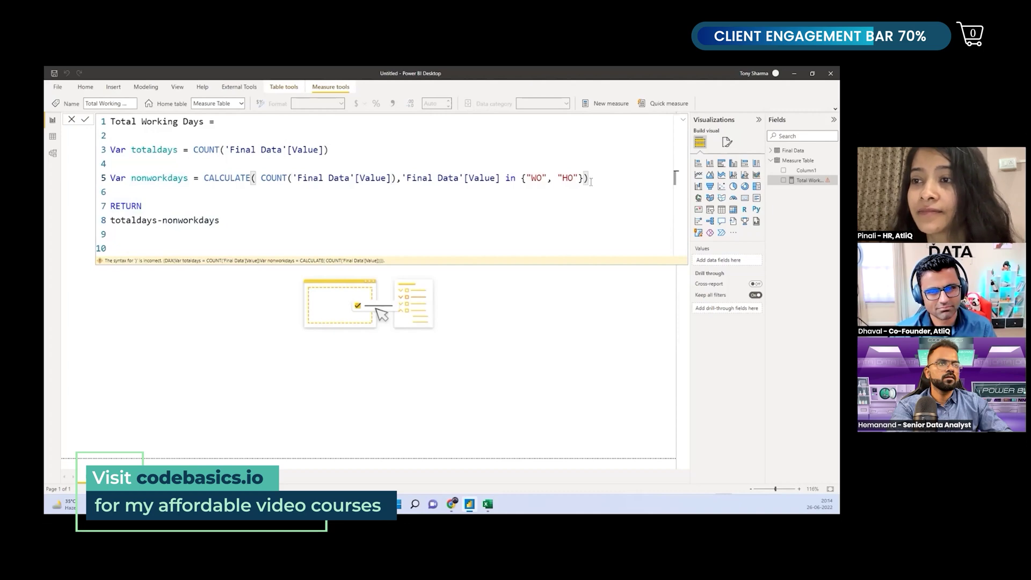
click(294, 220)
key(Return)
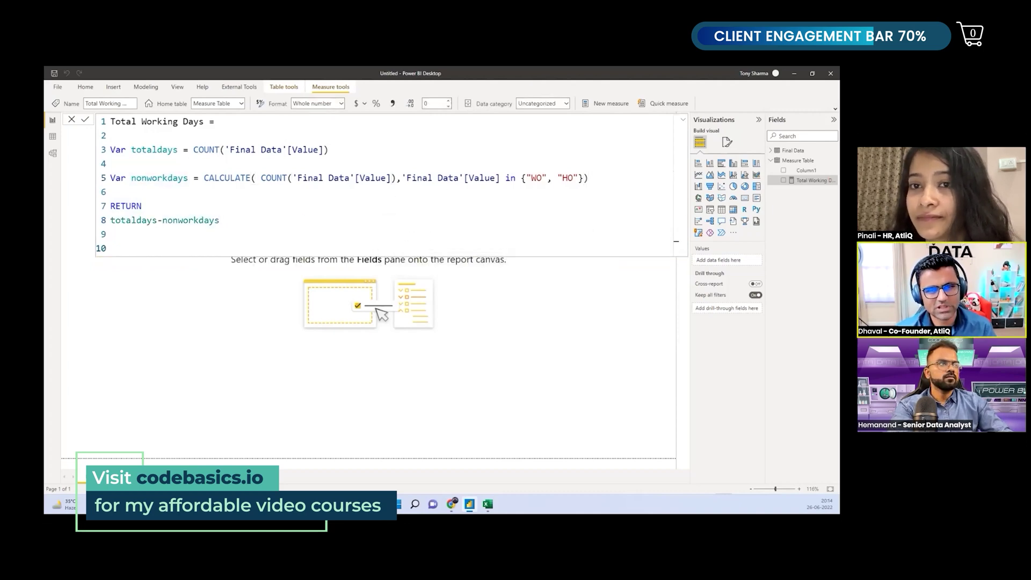
Review the Total Working Days DAX, then collapse the formula bar to a single line
click(684, 122)
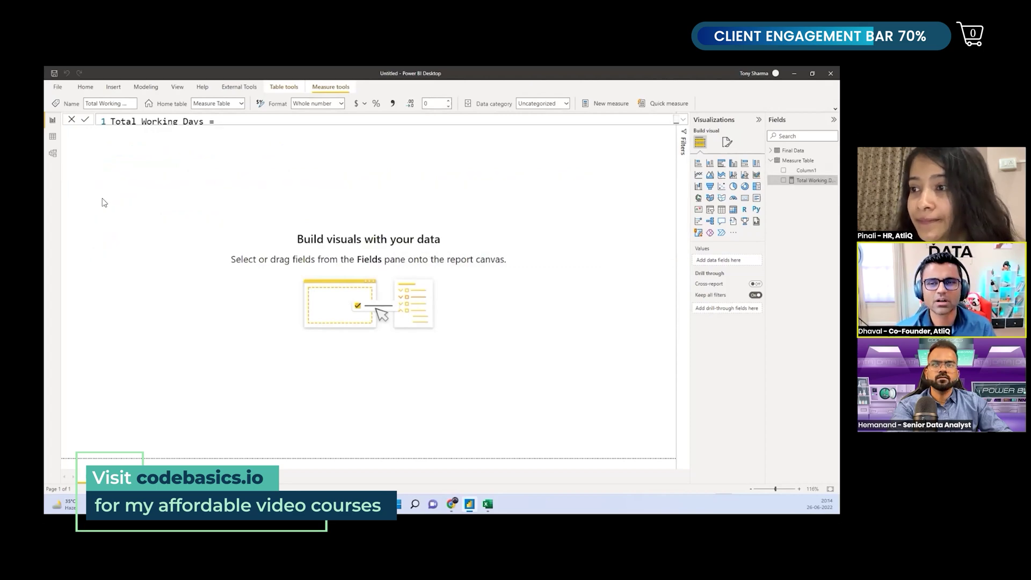
click(684, 123)
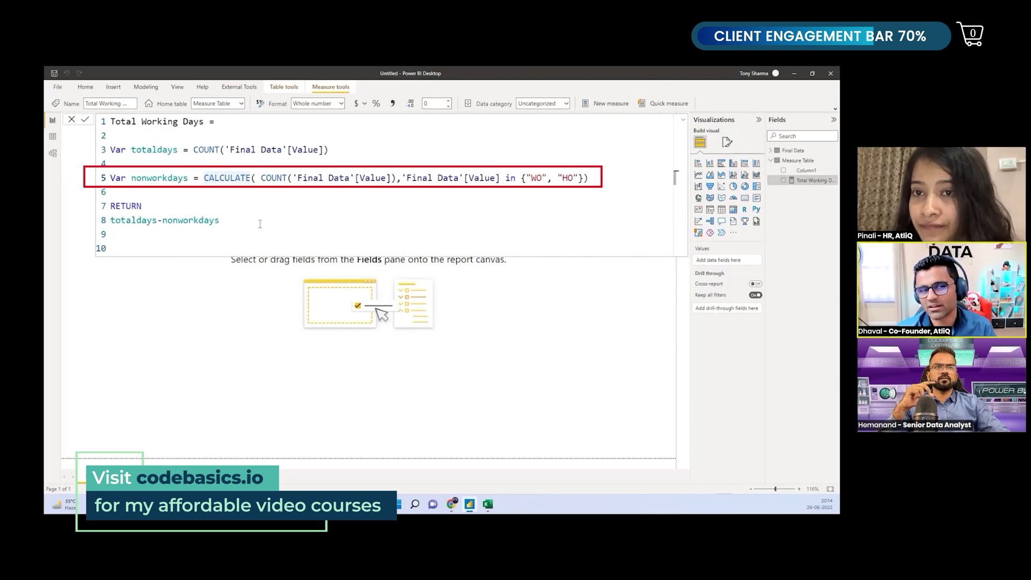
click(276, 223)
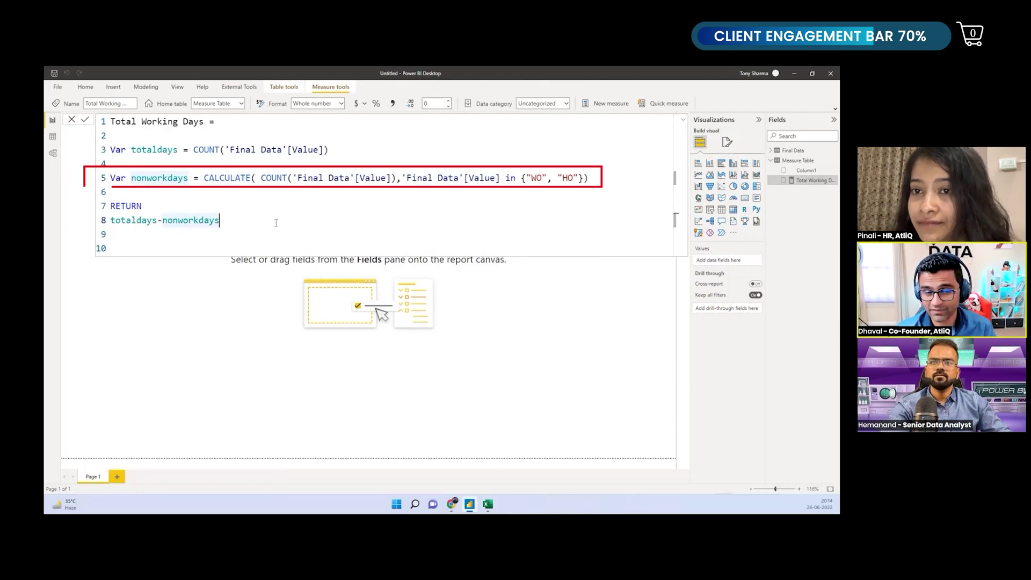
click(167, 240)
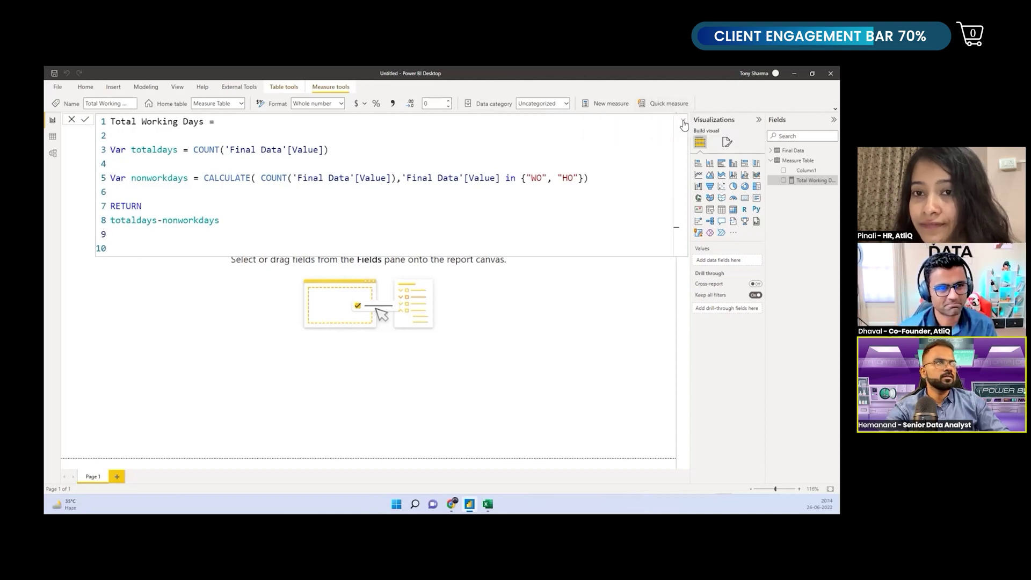
click(679, 122)
click(684, 123)
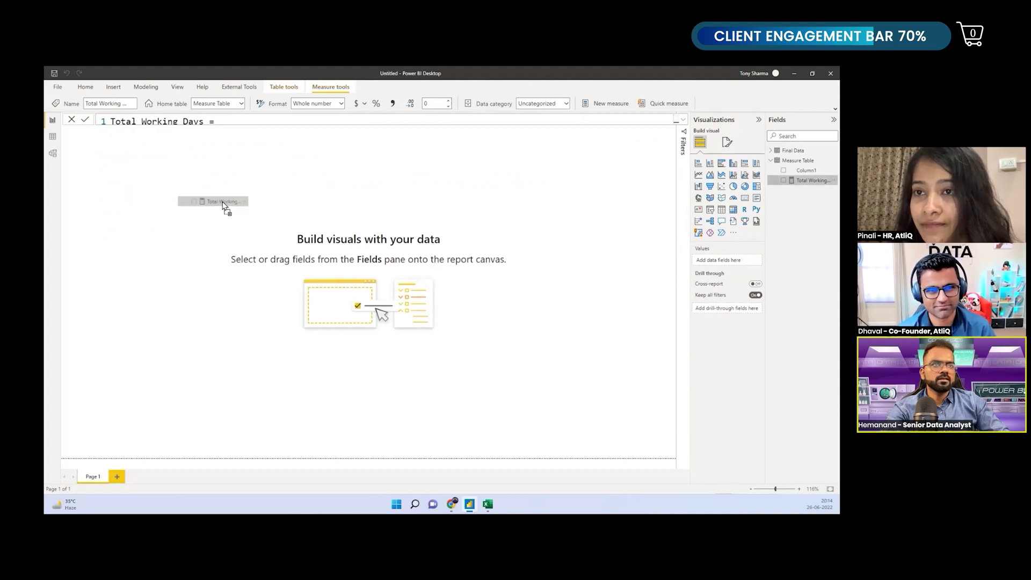
Add Total Working Days as a Card visual showing 4439, moved higher and shrunk
drag(248, 185, 325, 199)
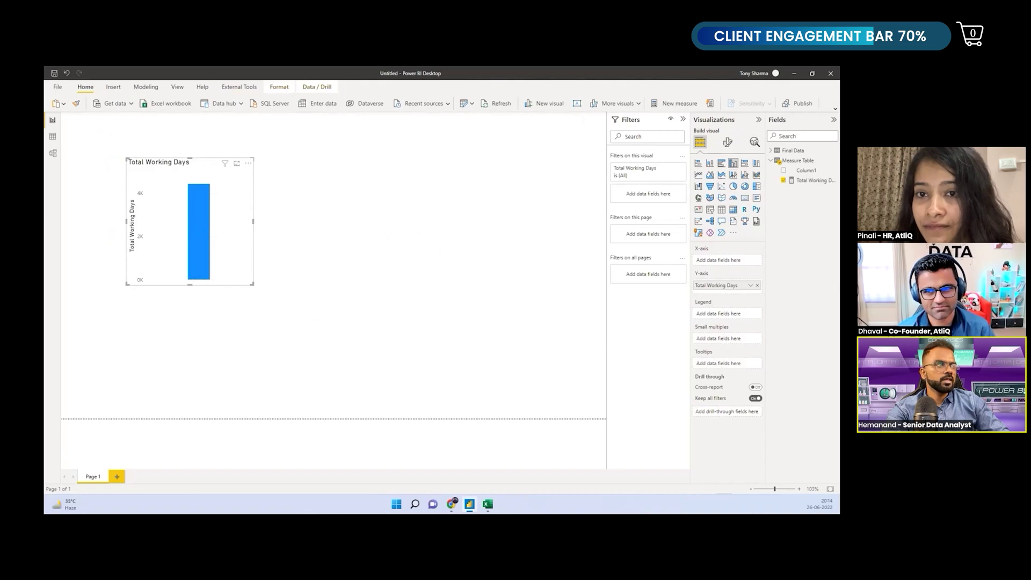
click(745, 198)
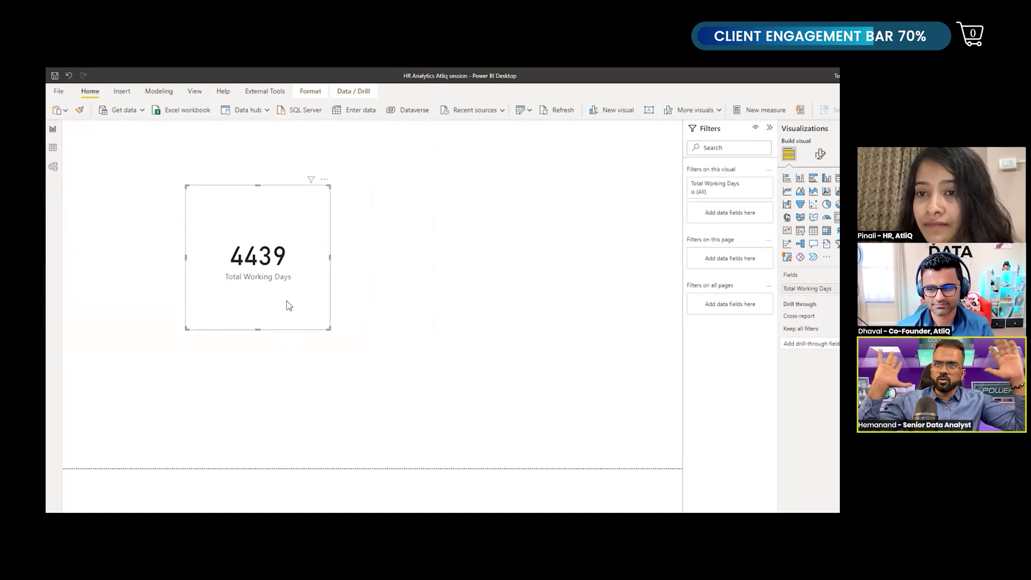
drag(285, 304, 306, 250)
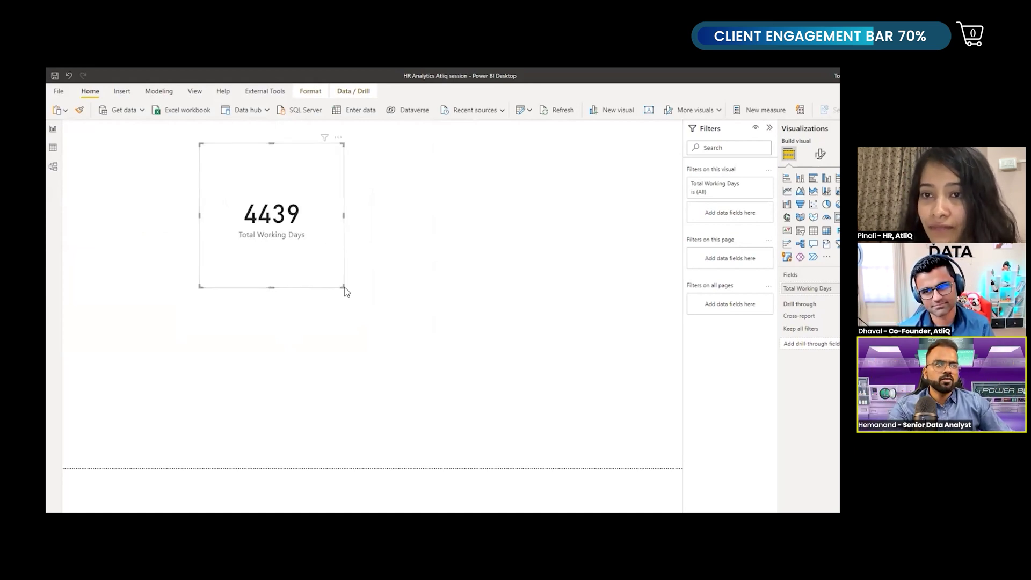
mouse_move(341, 287)
mouse_down()
mouse_move(303, 239)
mouse_move(285, 250)
mouse_up()
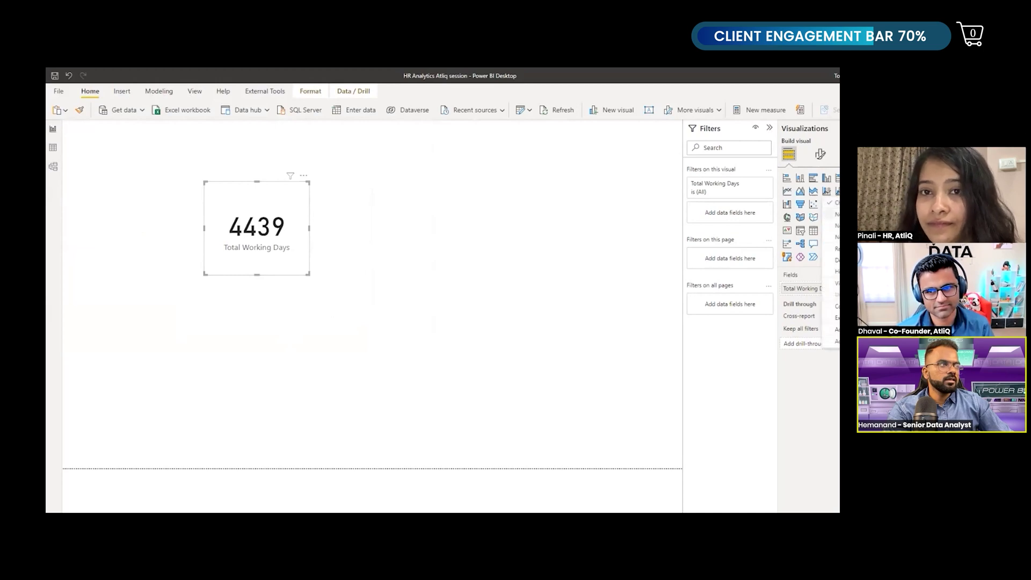
Start a Present Days measure reading CALCULATE(COUNT('Final Data'[Value]),'Final Data'[Value] in {"P"
key(Escape)
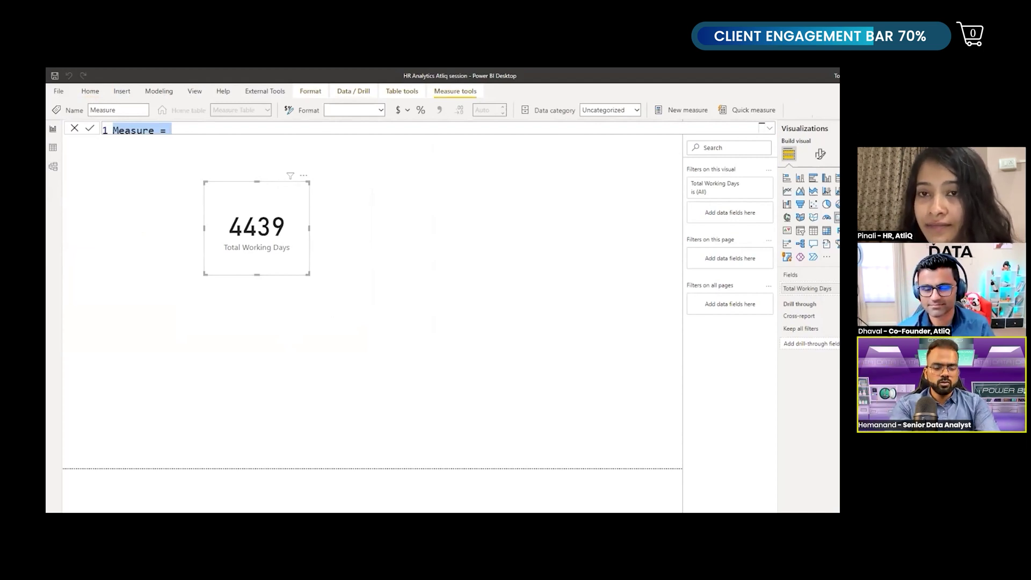
text(Present)
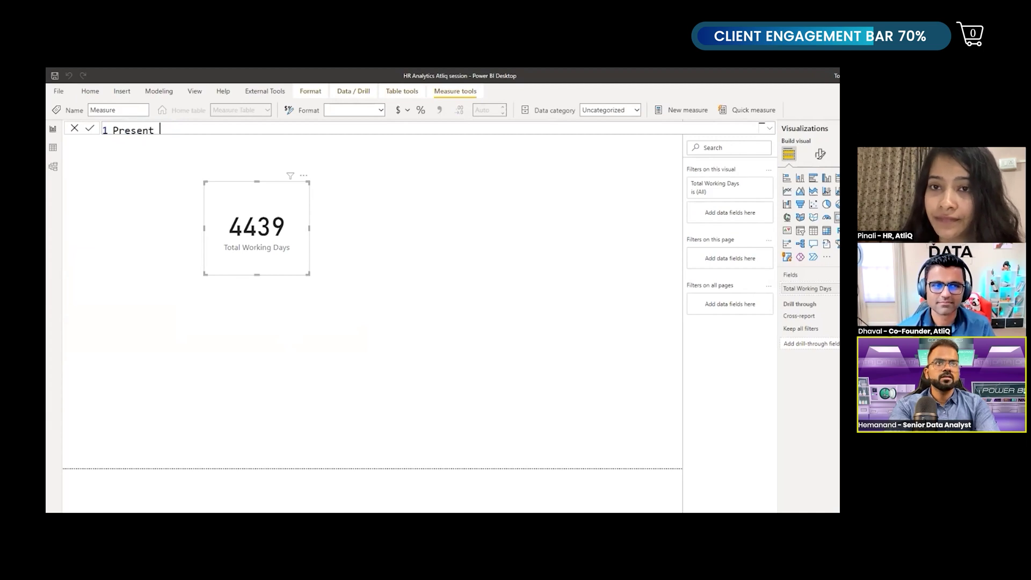
key(shift+Return)
key(shift+Return)
click(119, 131)
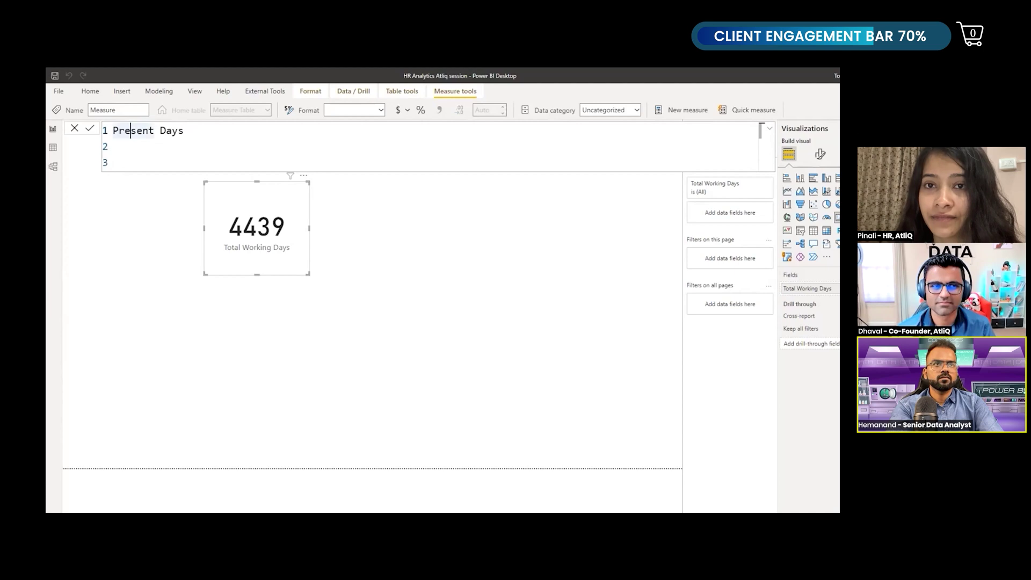
click(216, 132)
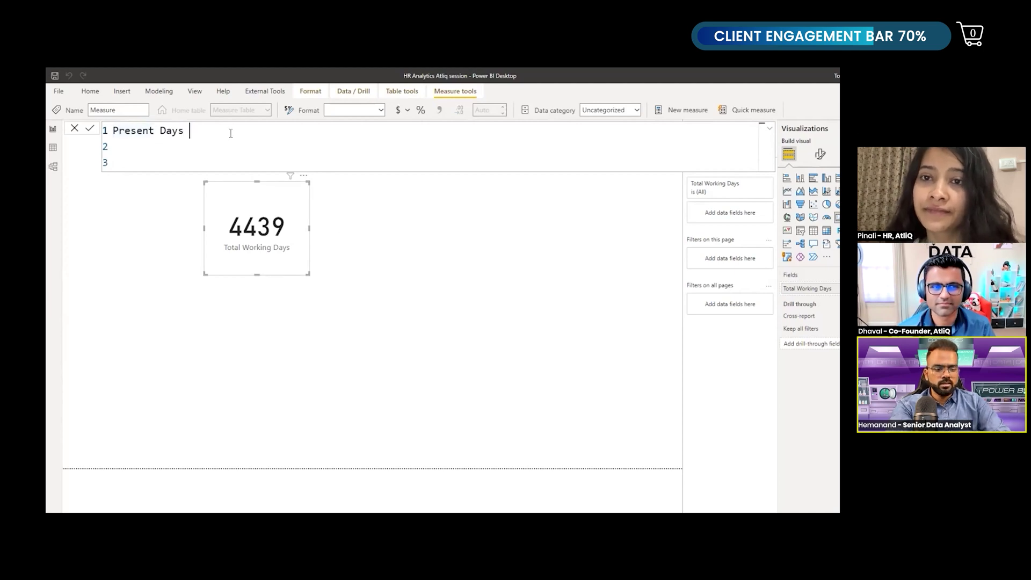
text(=)
key(shift+Return)
key(shift+Return)
text(Ca)
key(Tab)
text(co)
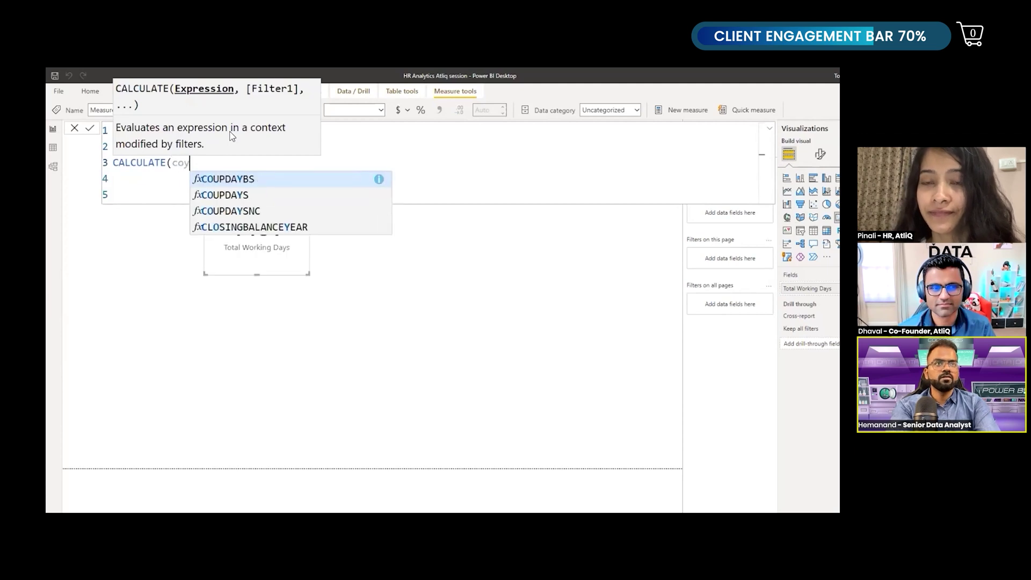
text(unt)
key(Tab)
text(value)
key(Tab)
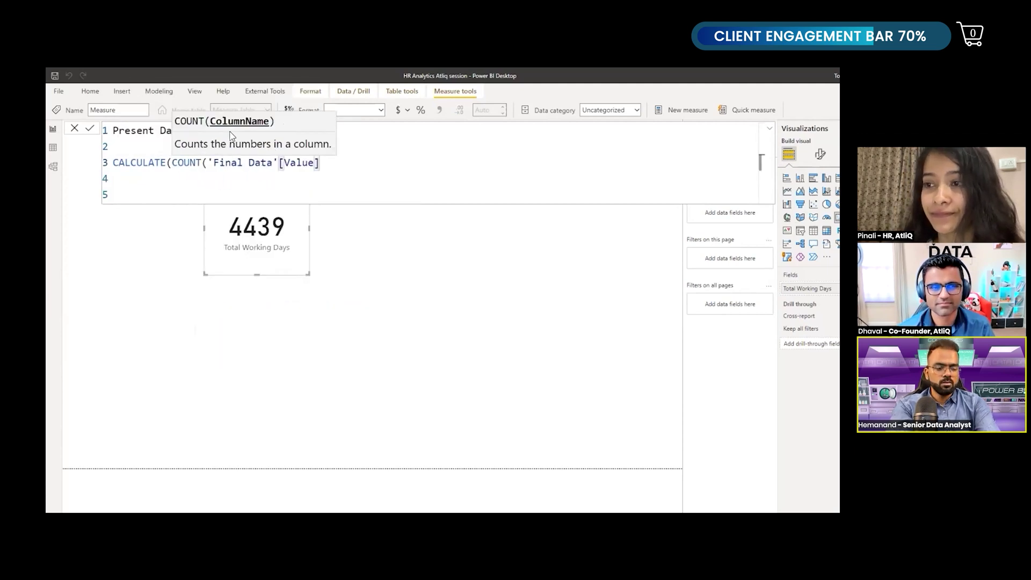
text())
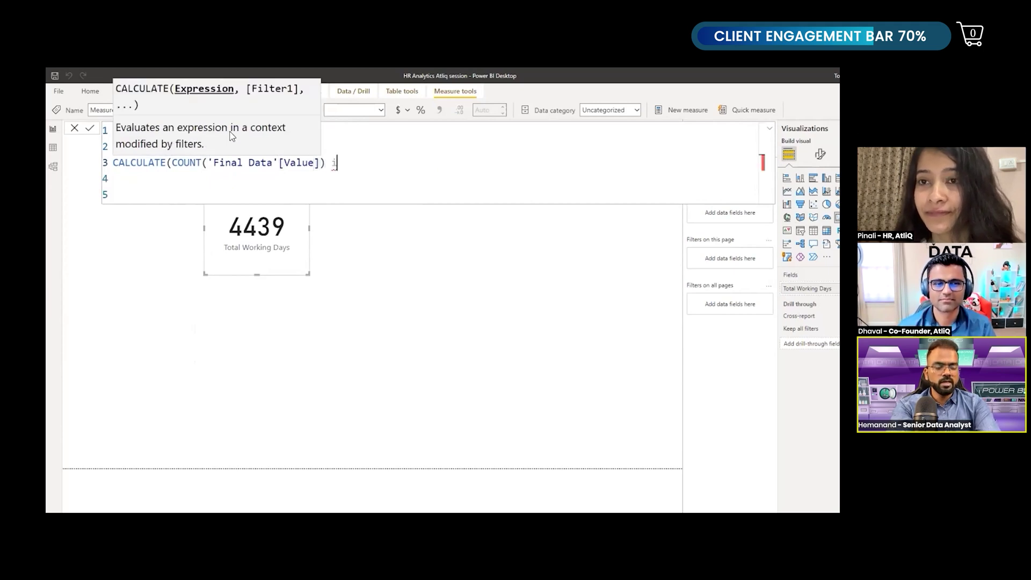
key(BackSpace)
text(,val)
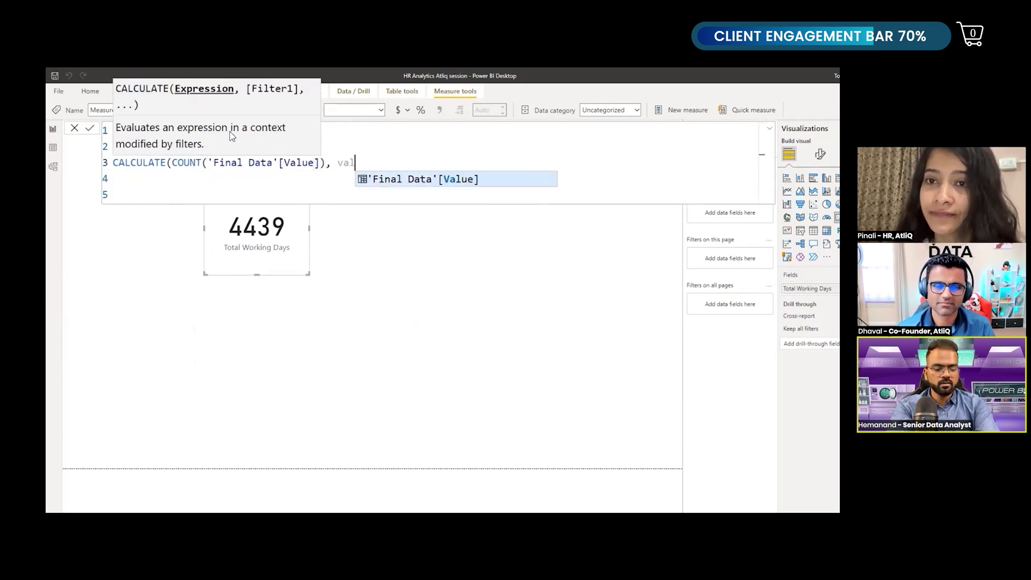
key(Tab)
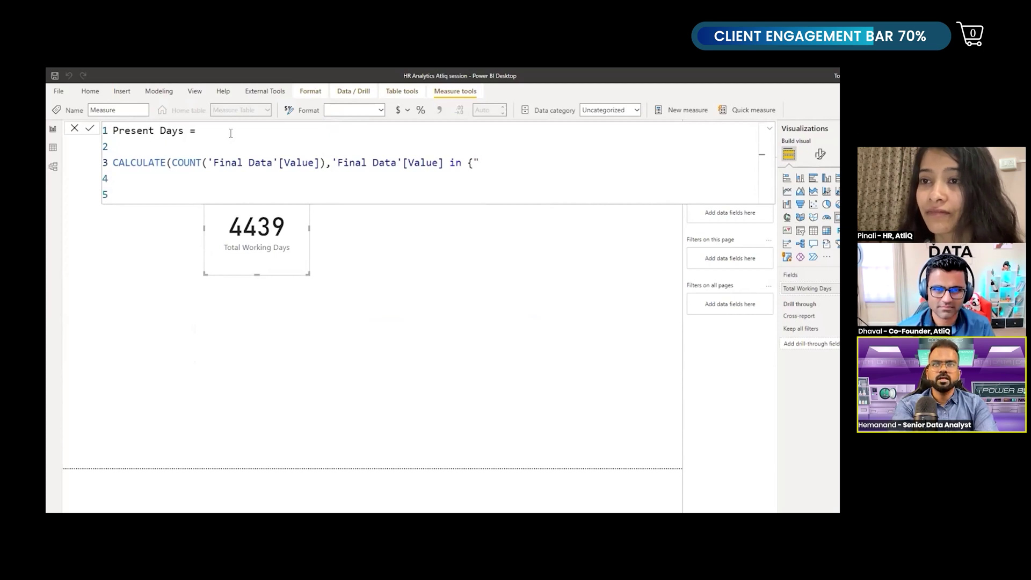
text(P")
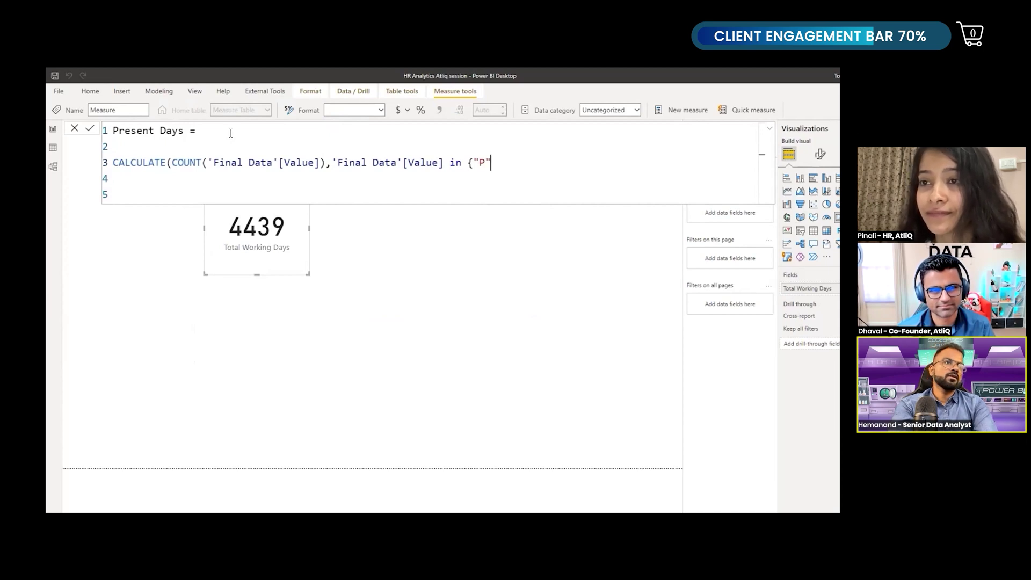
Rework the start of the Present Days formula, removing the in-list filter and the mistyped variable name
key(BackSpace)
key(BackSpace)
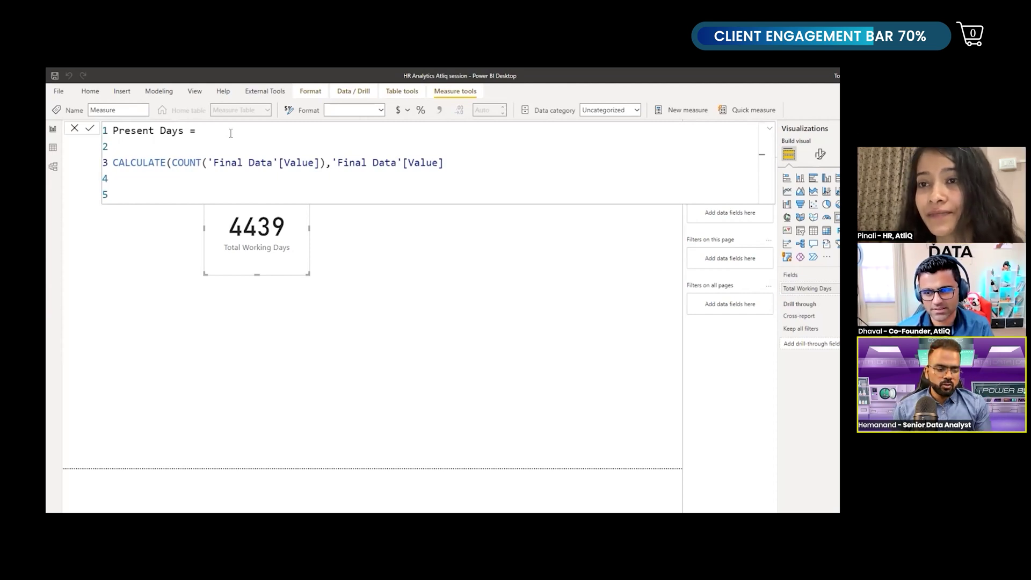
key(BackSpace)
key(BackSpace)
key(BackSpace)
key(BackSpace)
key(BackSpace)
key(BackSpace)
key(BackSpace)
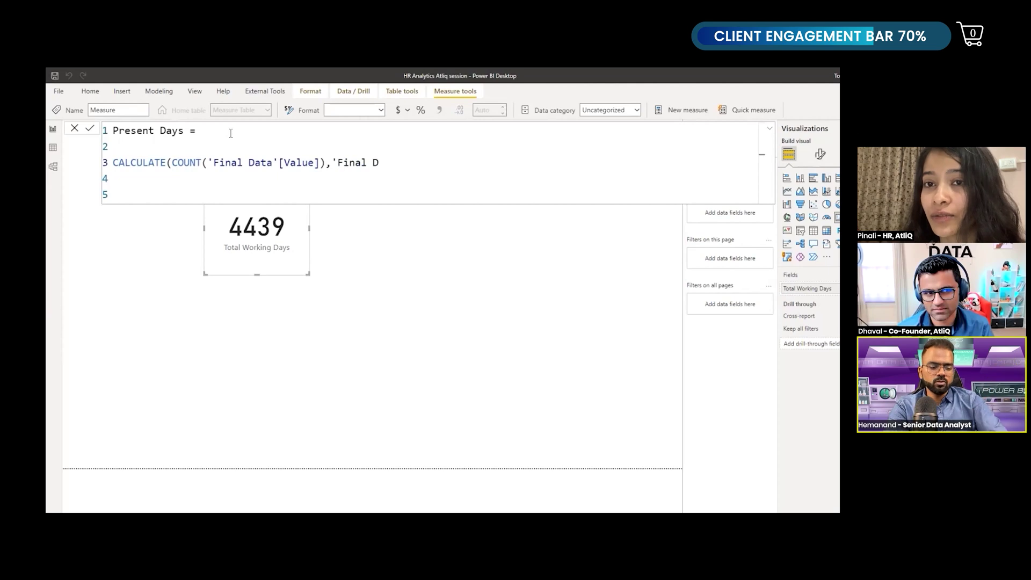
key(BackSpace)
key(BackSpace)
key(BackSpace)
key(BackSpace)
key(BackSpace)
key(BackSpace)
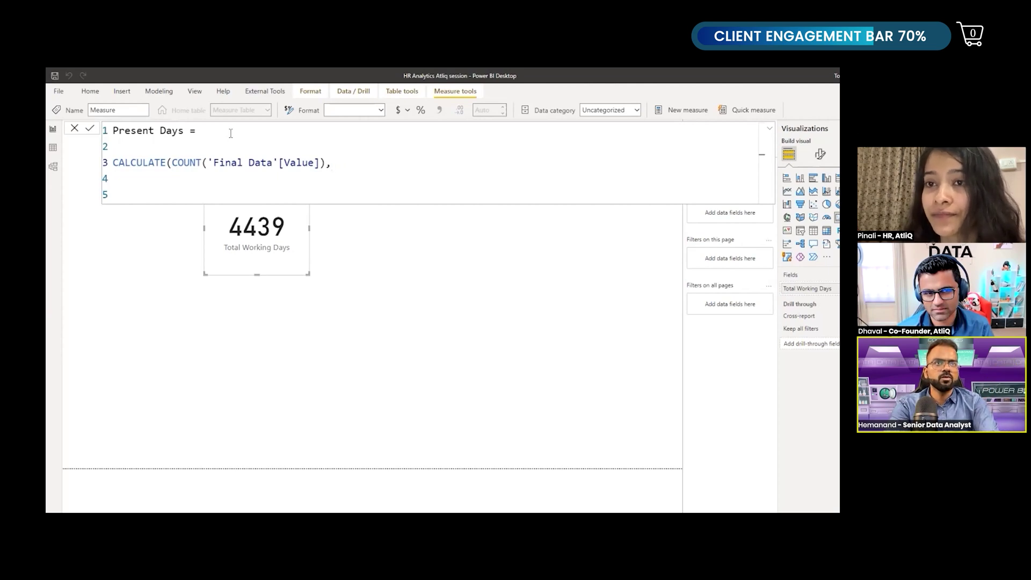
text(VA)
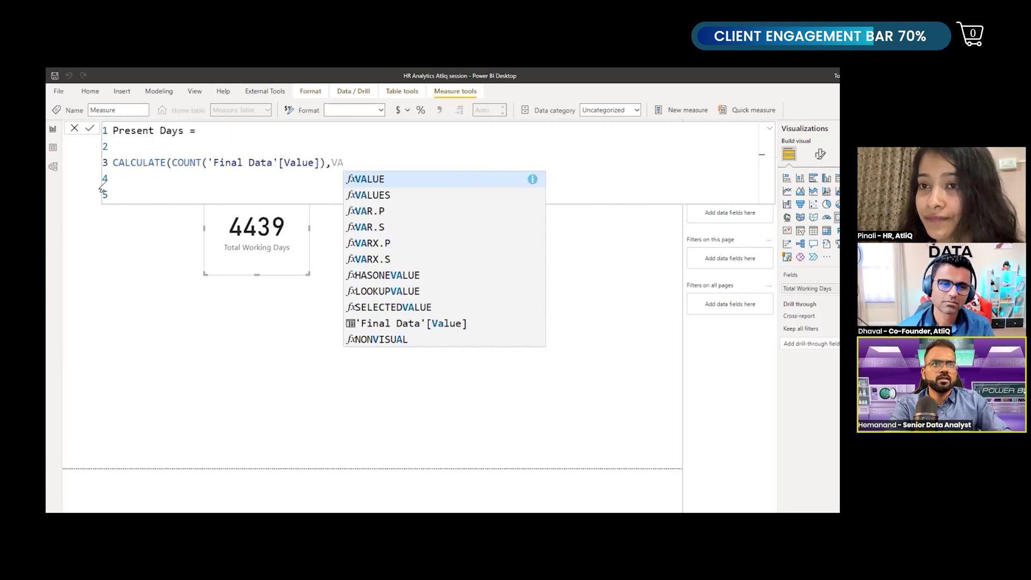
click(114, 163)
text(PRESENT)
key(BackSpace)
key(BackSpace)
key(BackSpace)
key(BackSpace)
key(BackSpace)
key(BackSpace)
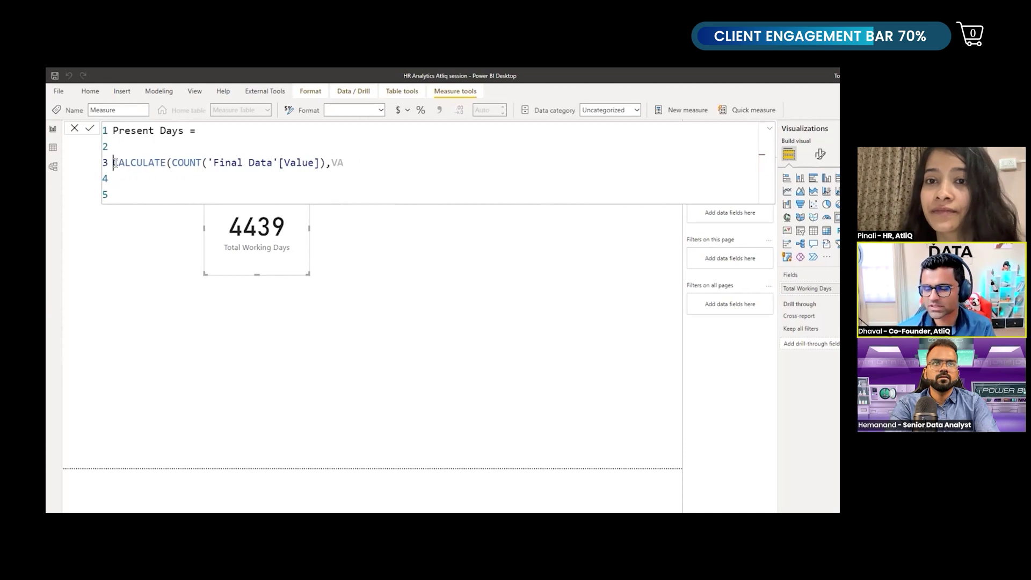
text(VAR PRESE)
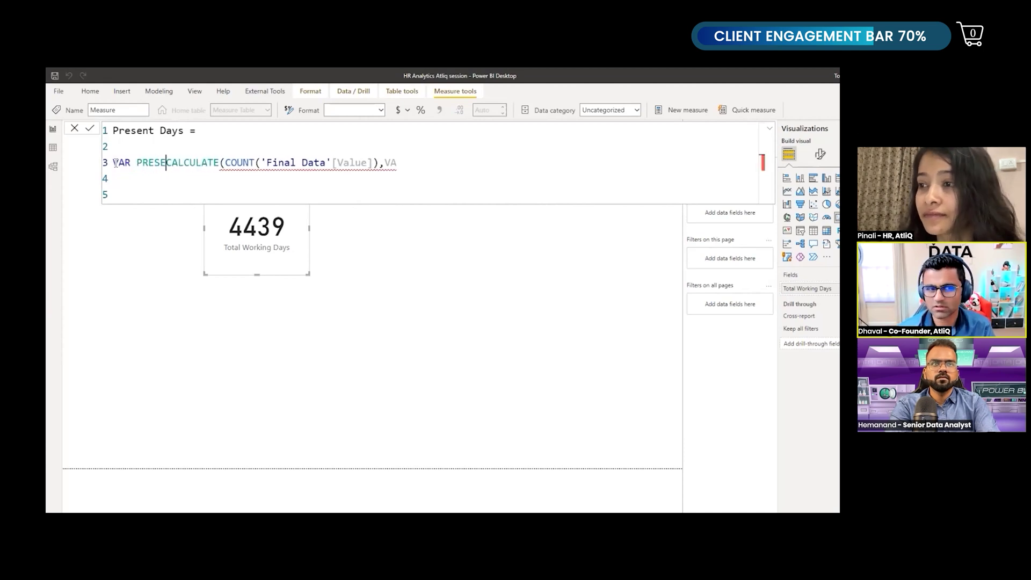
text(NT)
key(BackSpace)
key(BackSpace)
key(BackSpace)
key(BackSpace)
key(BackSpace)
key(BackSpace)
key(BackSpace)
text(resntdays)
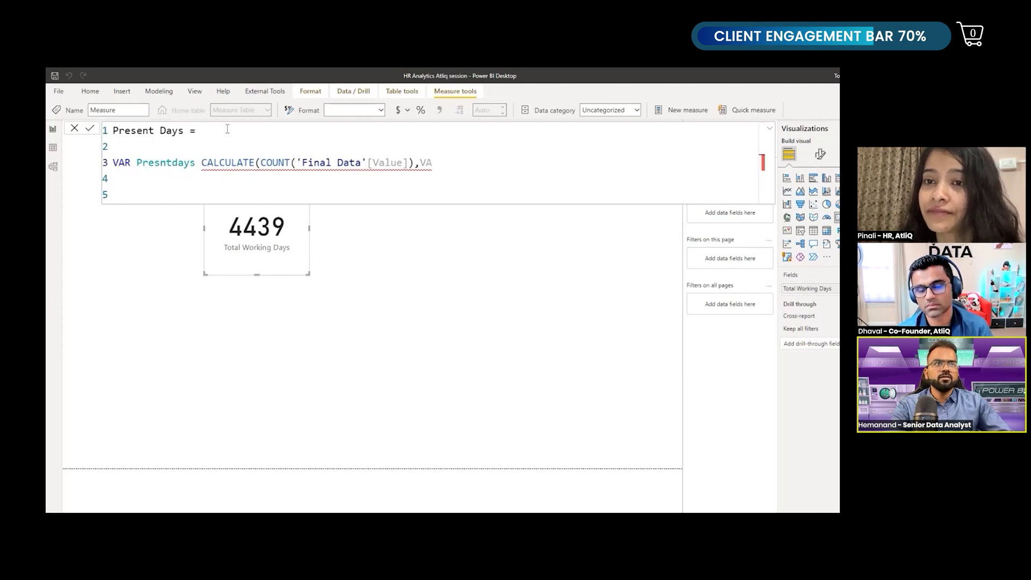
Add RETURN Presentdays, correct the variable spelling to Presentdays, and commit the measure
click(447, 165)
key(BackSpace)
key(BackSpace)
key(BackSpace)
key(BackSpace)
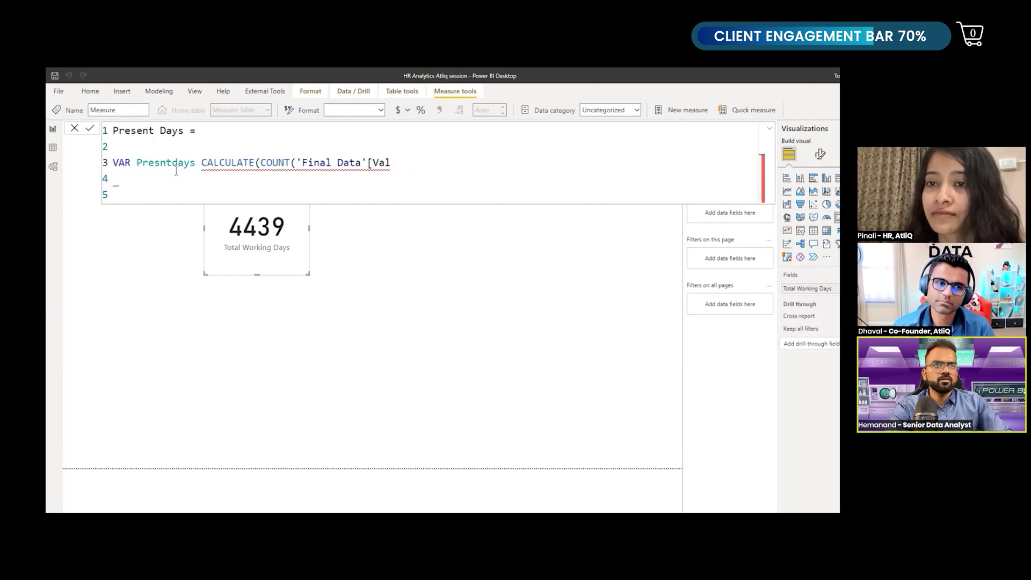
click(201, 164)
text(= )
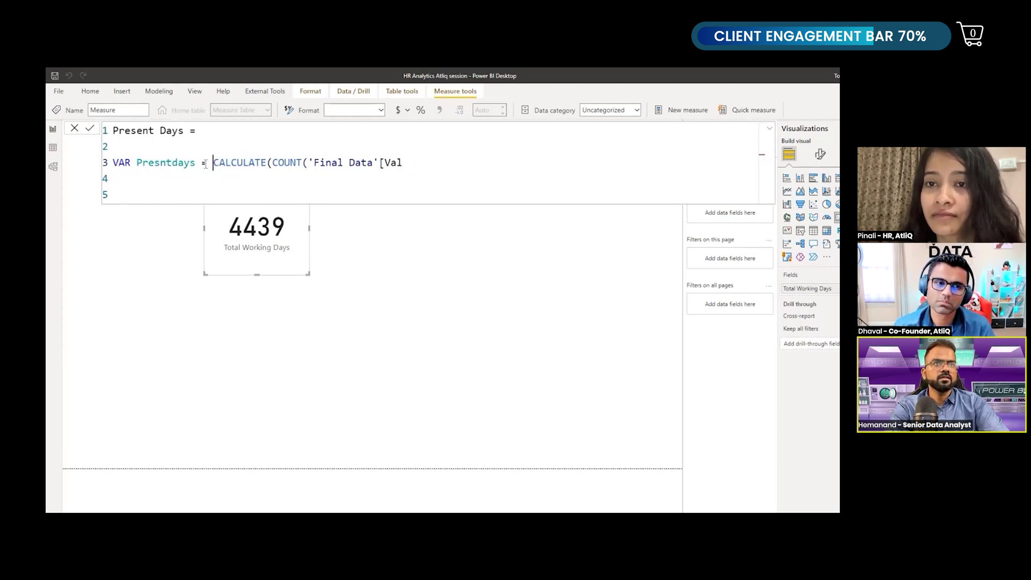
text(ue)
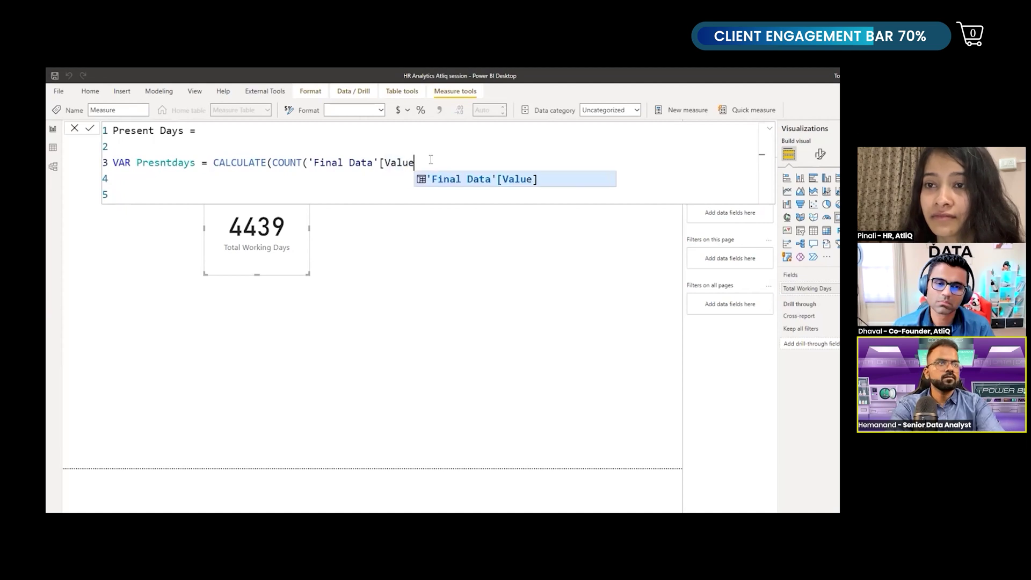
text(])
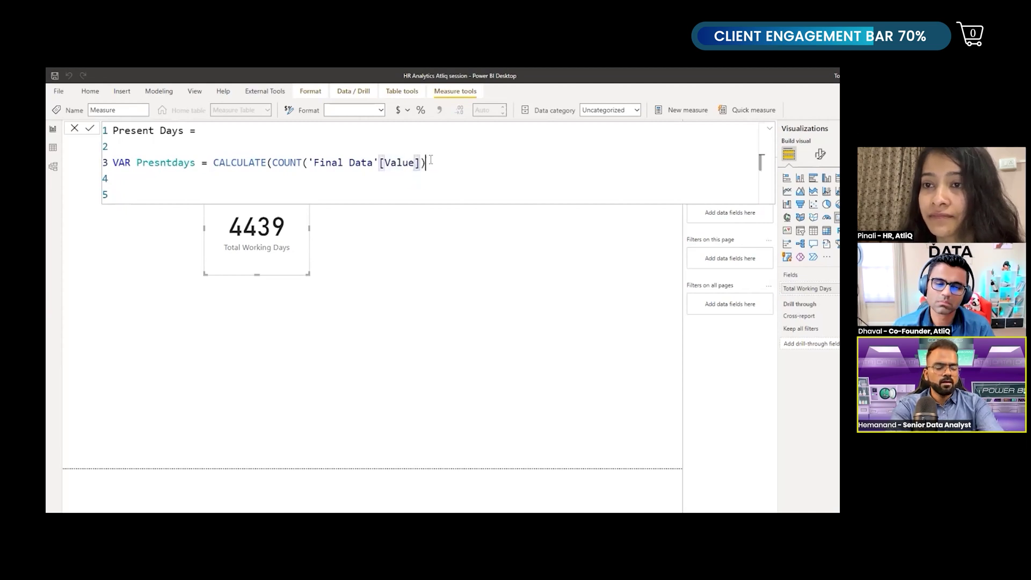
text(,val)
key(Tab)
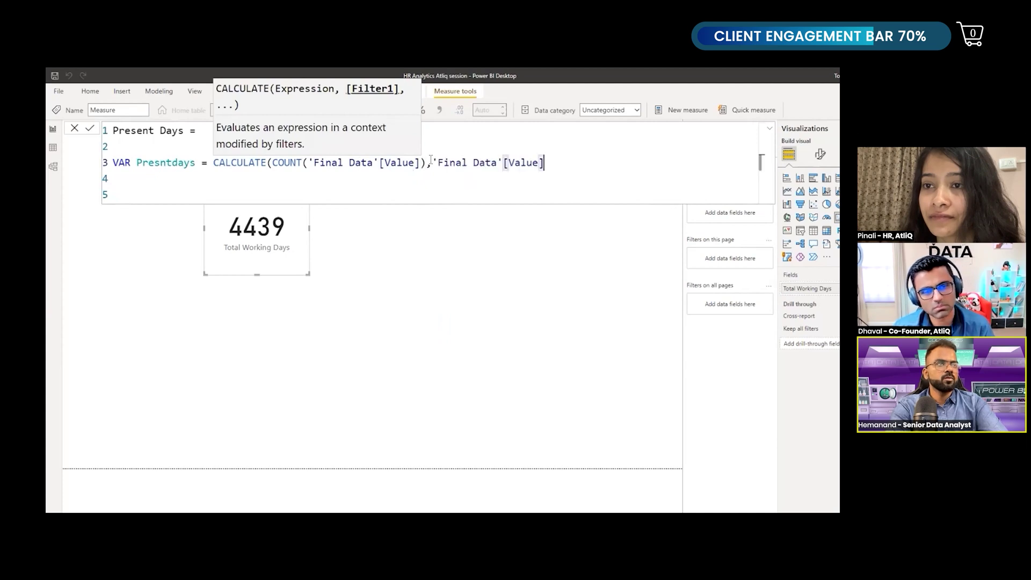
text(="P")
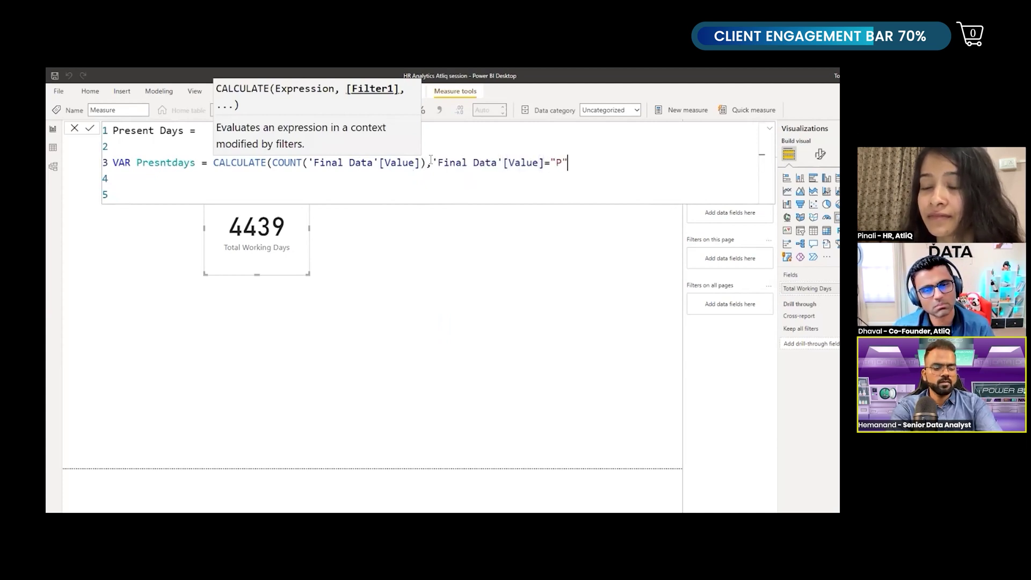
text())
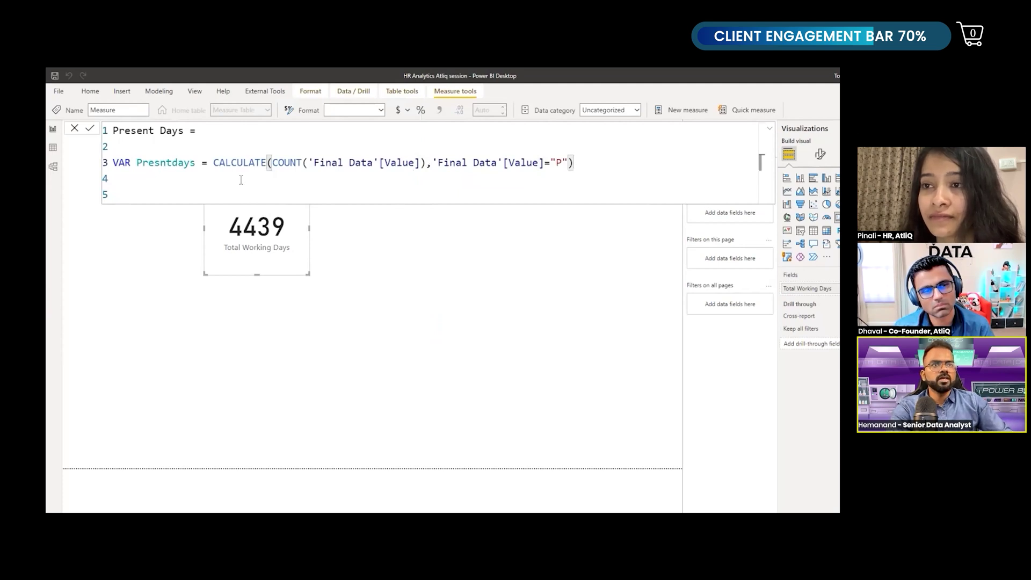
click(159, 188)
text(RE)
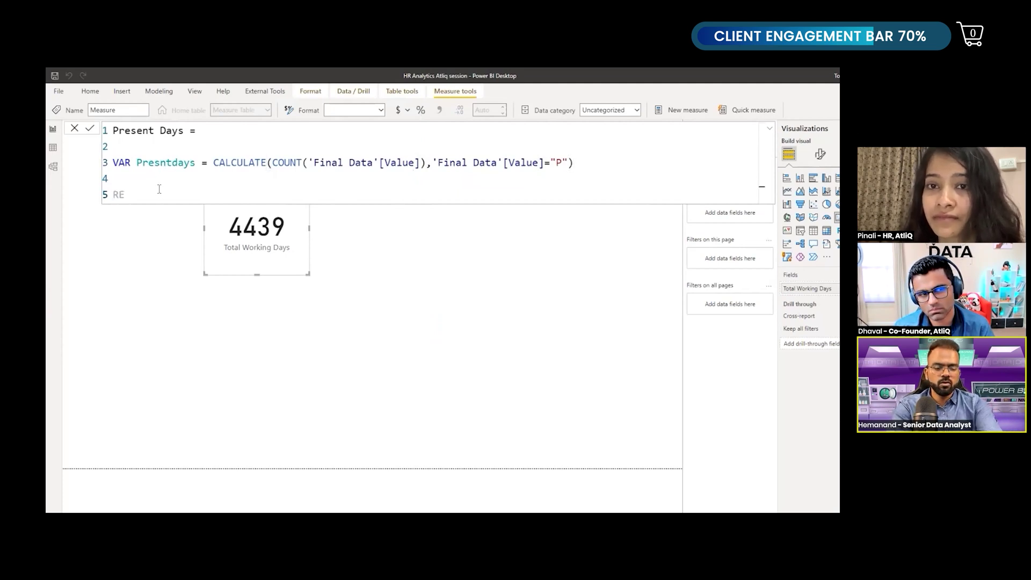
text(TURN)
key(Return)
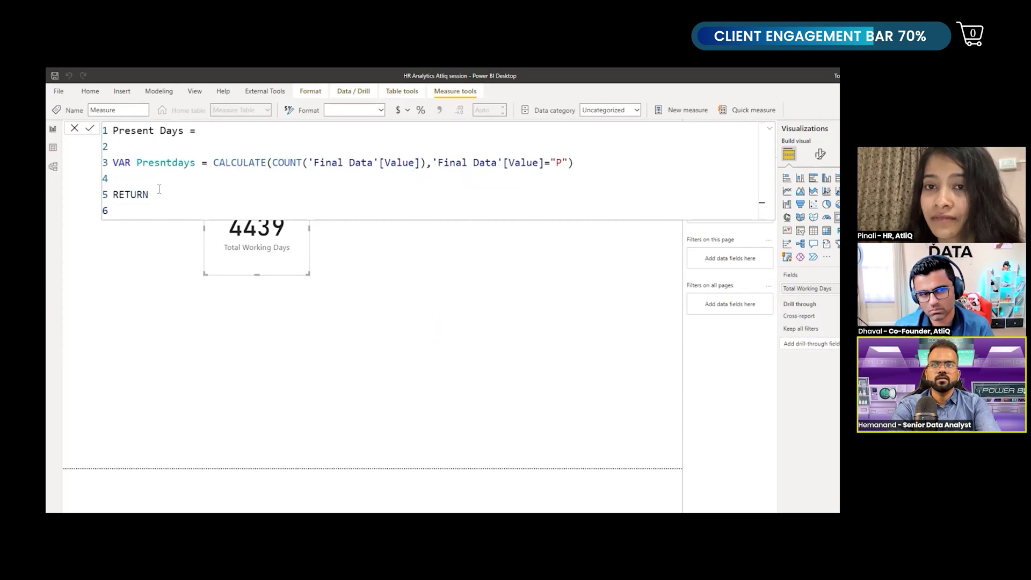
text(Pr)
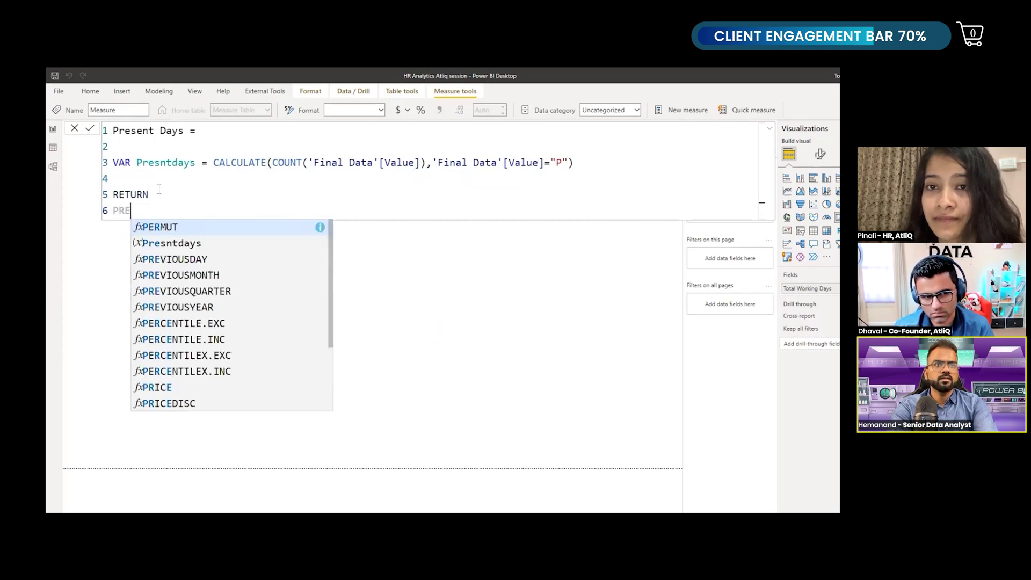
text(esntdays)
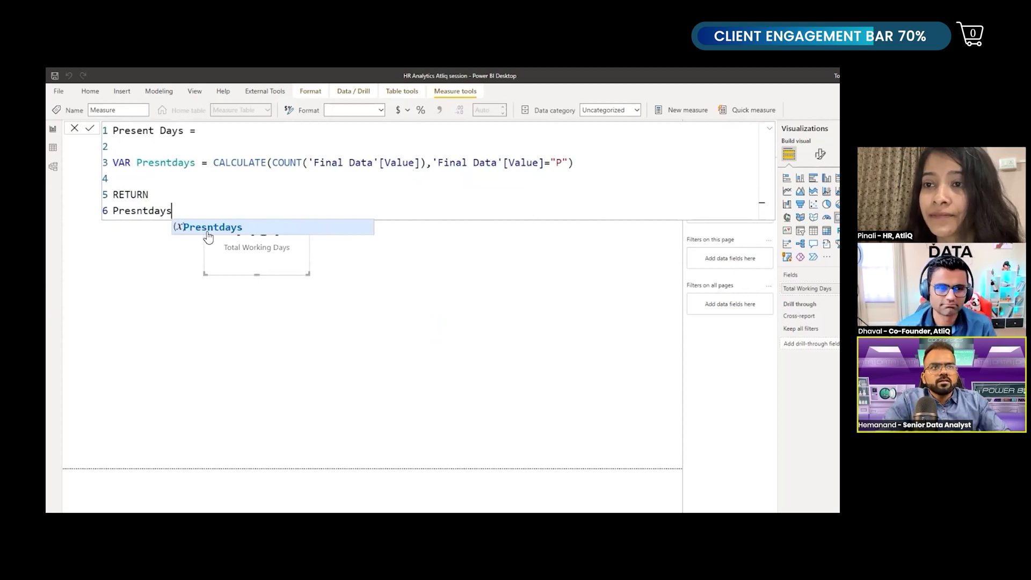
click(159, 164)
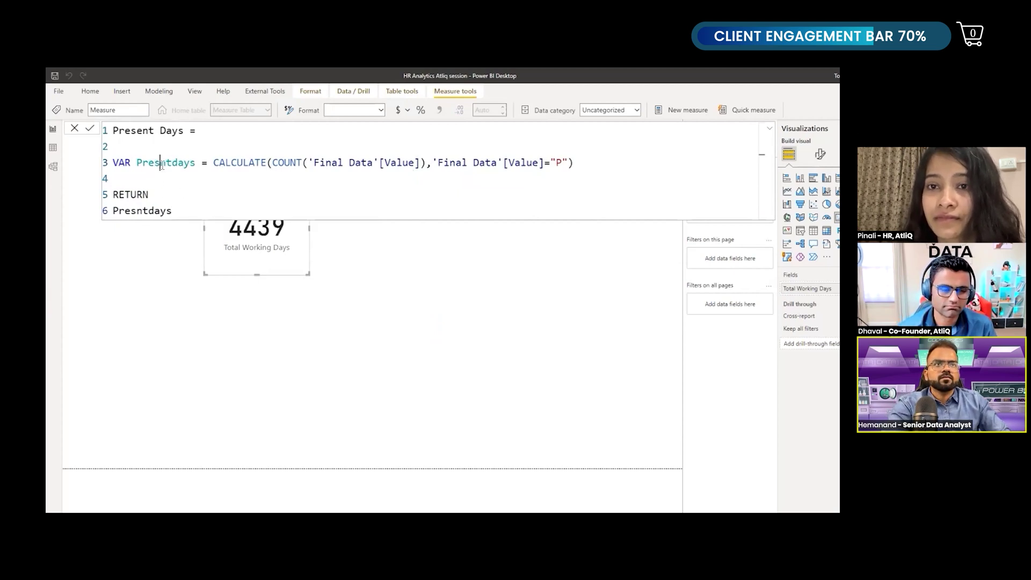
text(e)
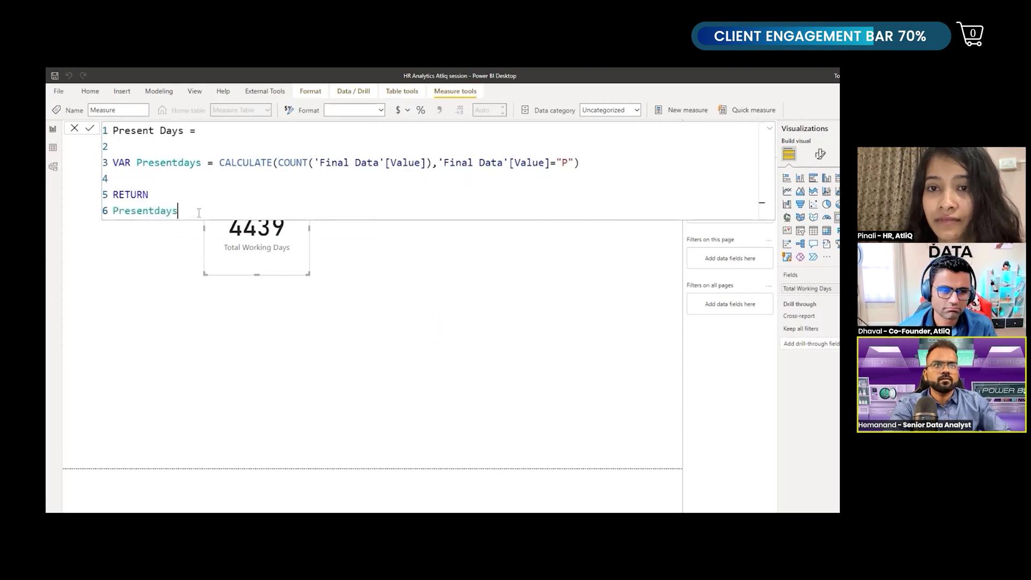
key(Return)
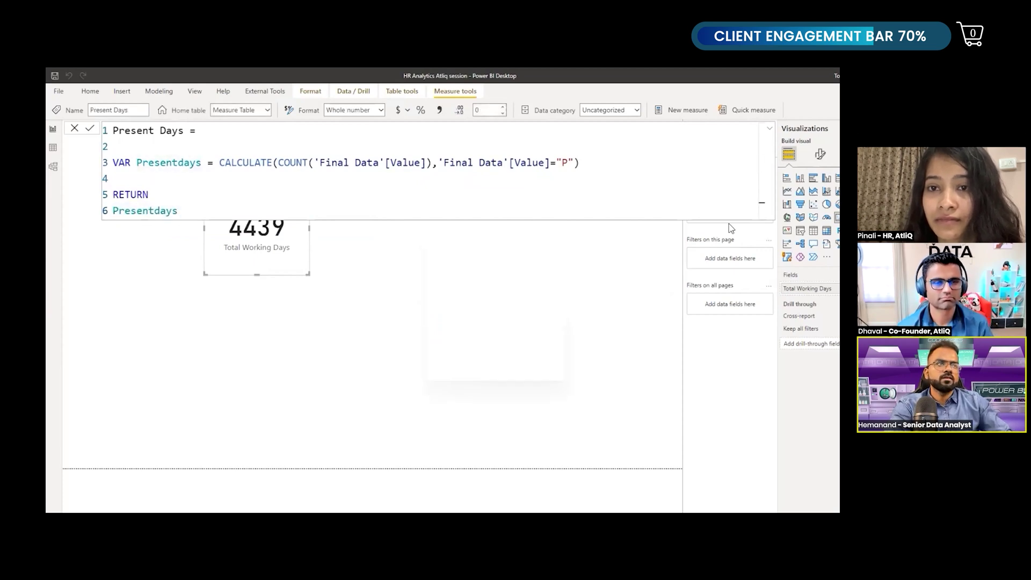
Collapse the formula bar and view Final Data rows in Data view with the Value column selected
click(771, 131)
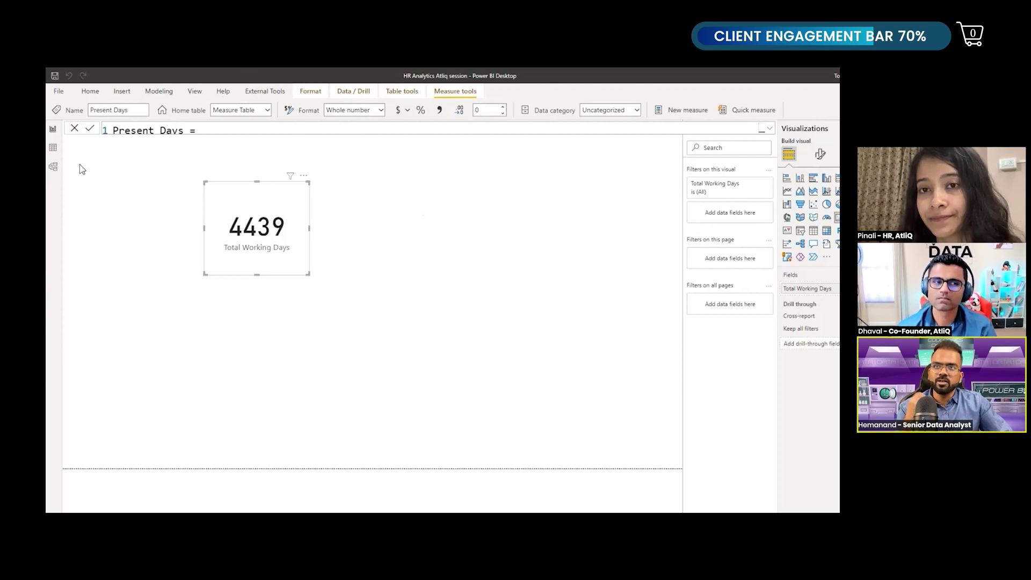
click(54, 150)
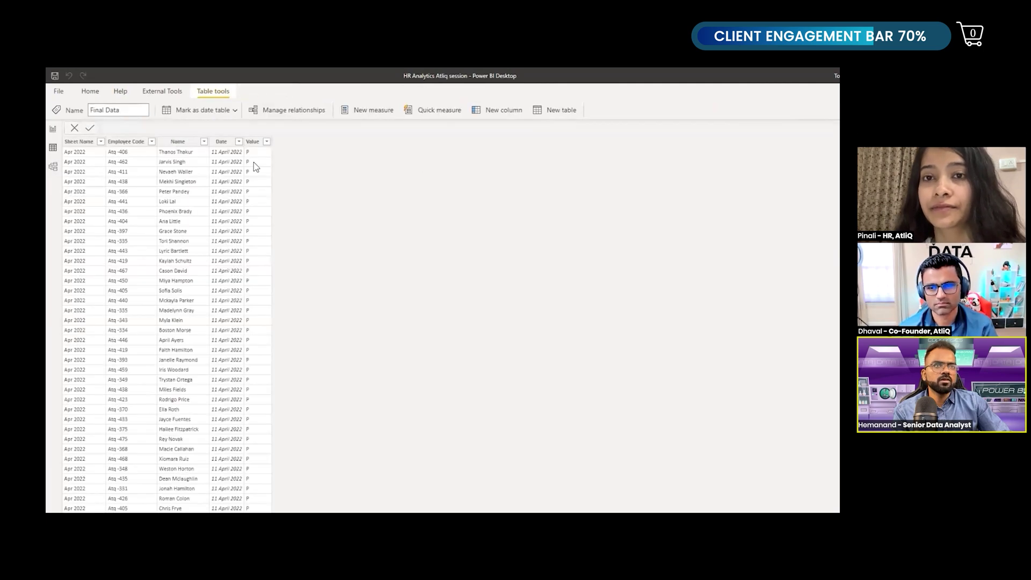
click(253, 142)
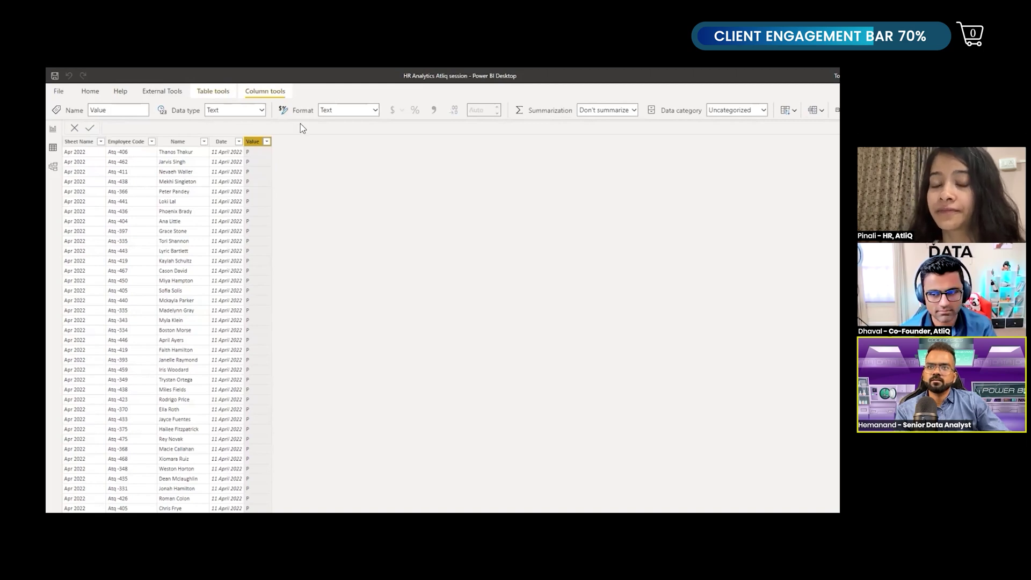
Add a new calculated column named WFH Count to the Final Data table
click(267, 142)
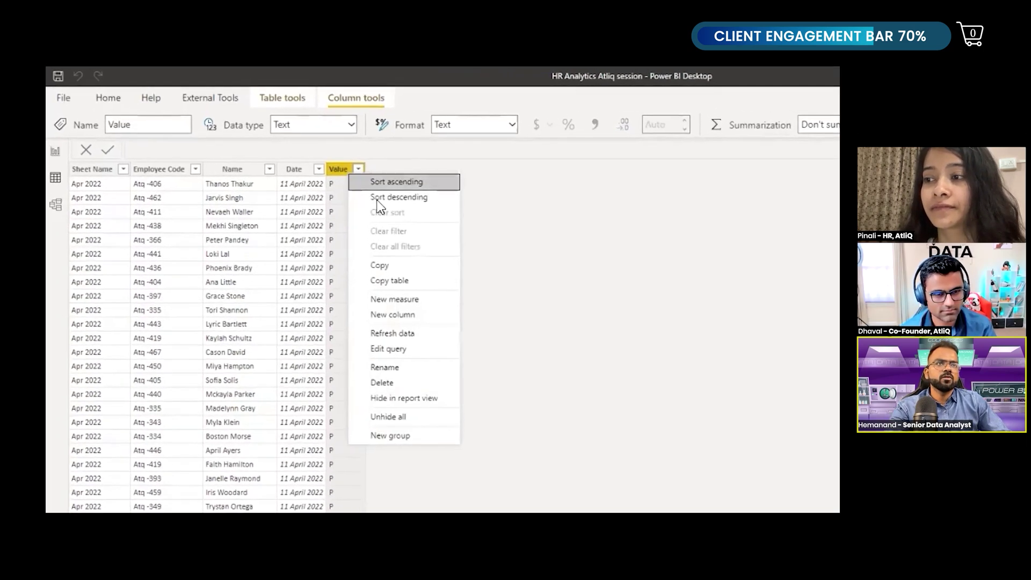
click(424, 317)
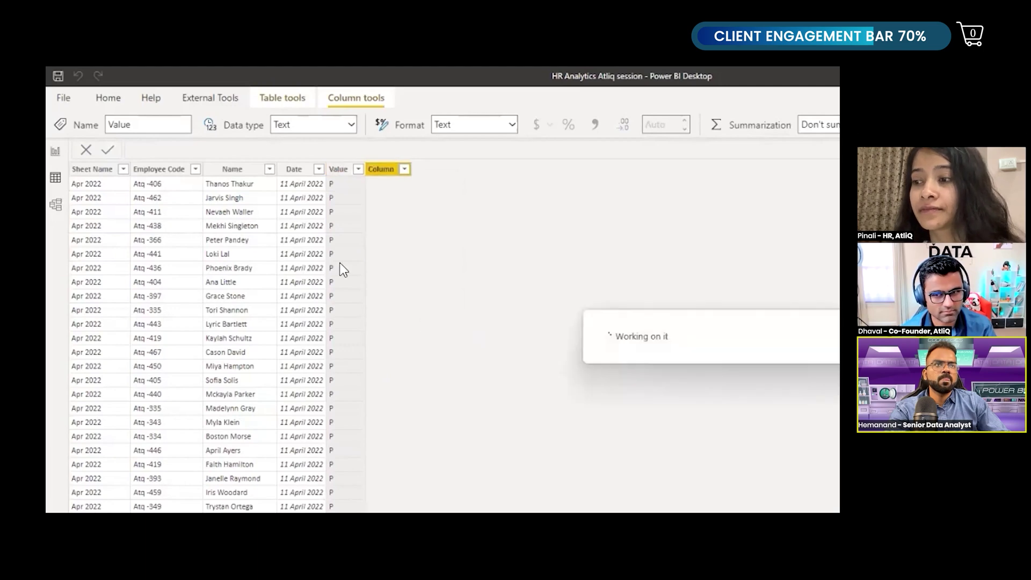
click(183, 151)
key(ctrl+a)
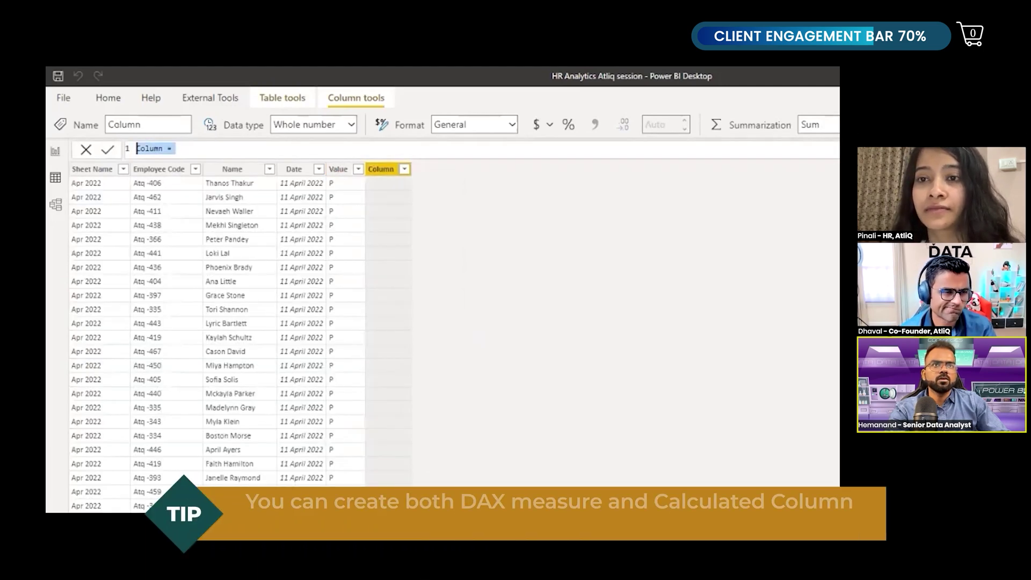
text(WH Co)
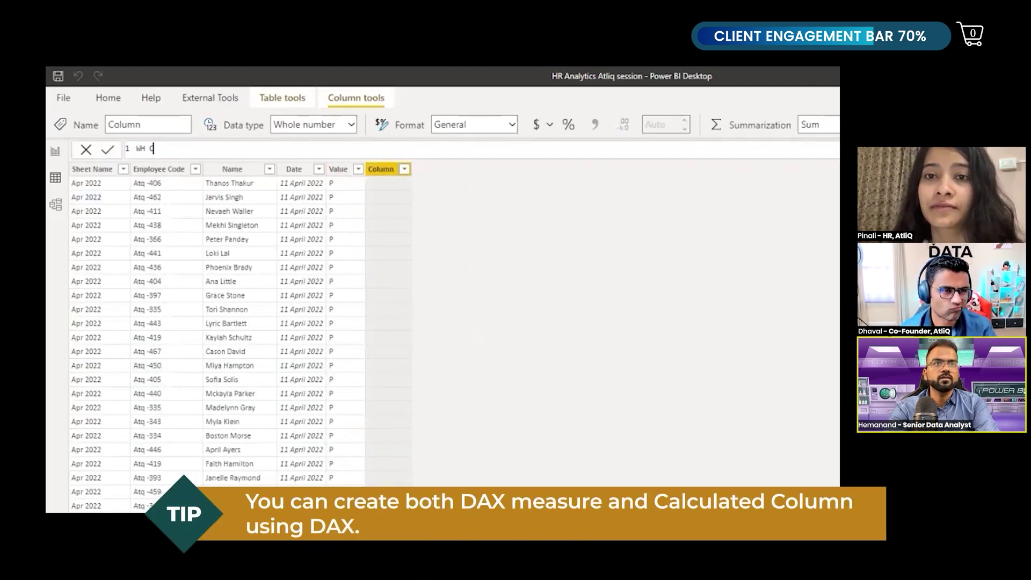
key(BackSpace)
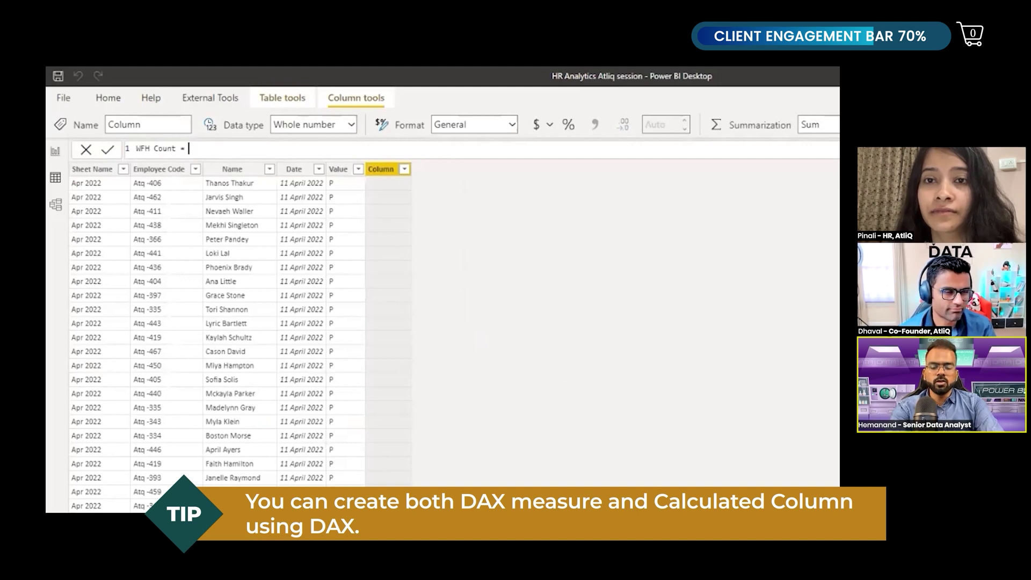
text(I)
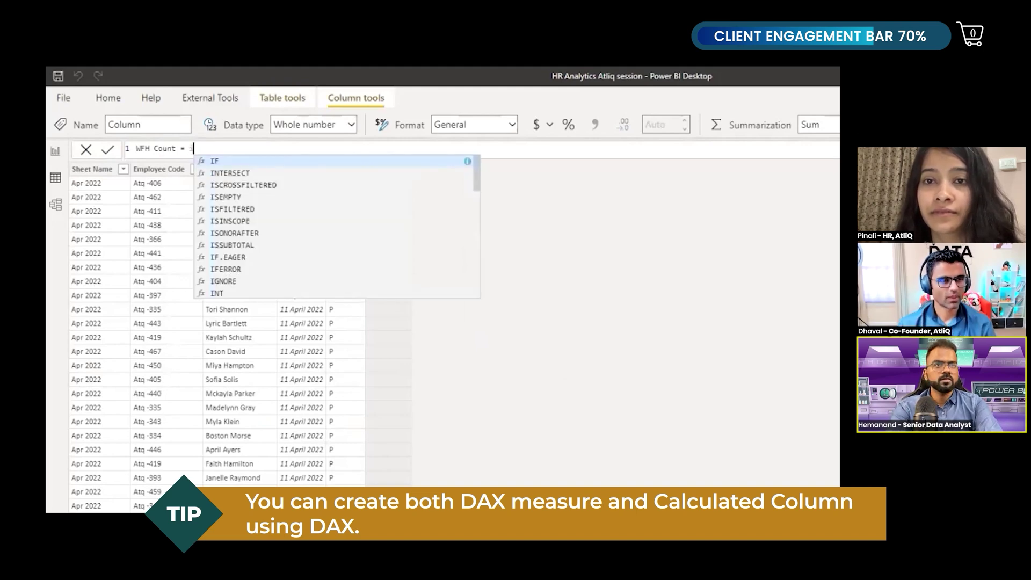
text(F()
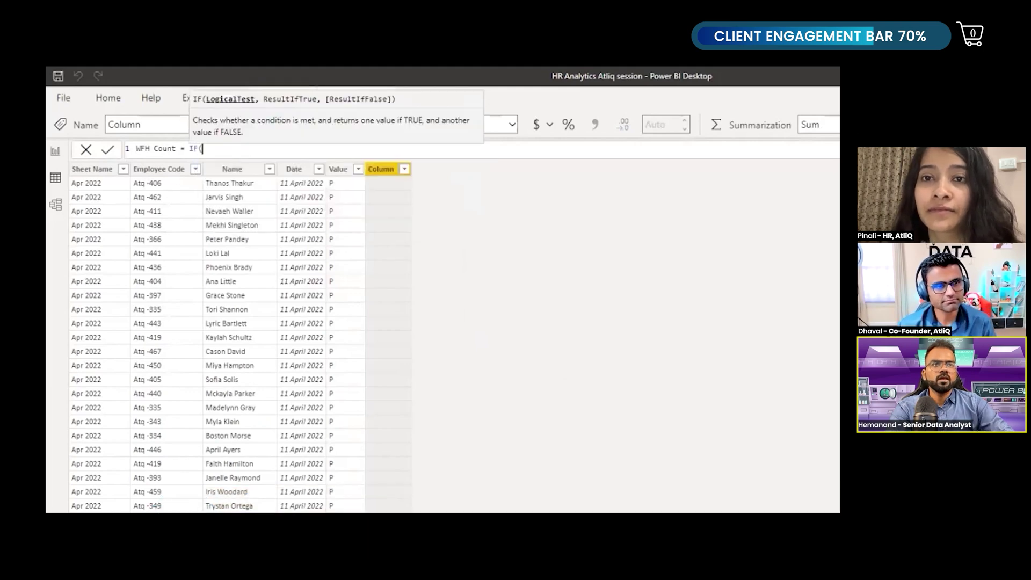
text(valu)
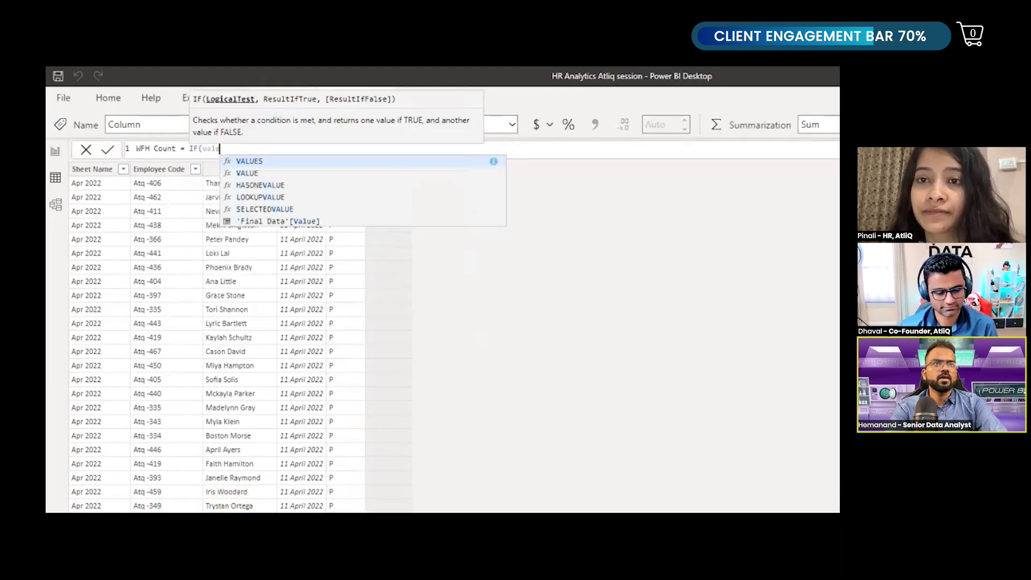
Write the WFH Count formula as IF('Final Data'[Value] = "WFH", 1,
key(Down)
key(Tab)
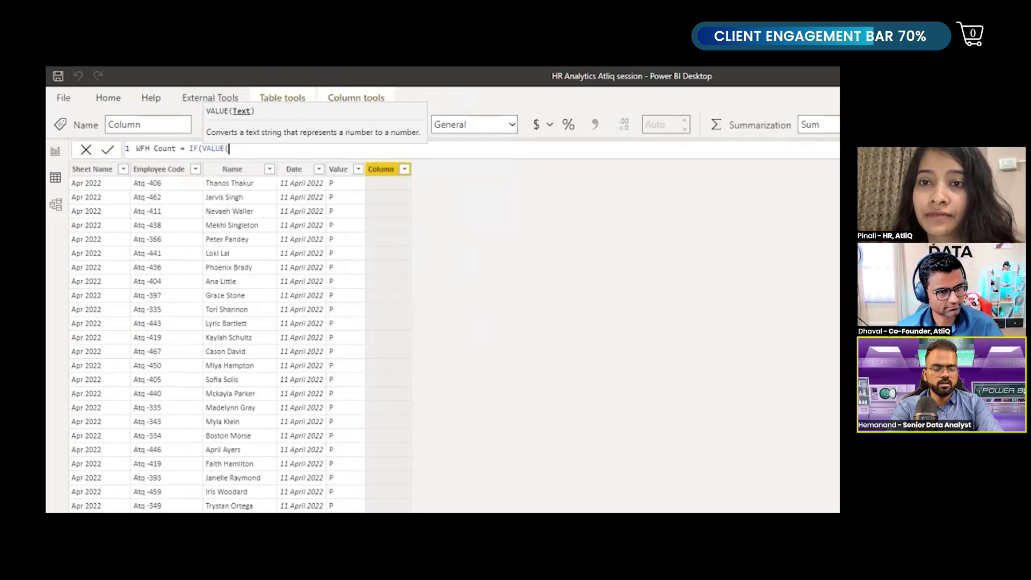
key(BackSpace)
key(BackSpace)
key(BackSpace)
key(BackSpace)
key(BackSpace)
text(va)
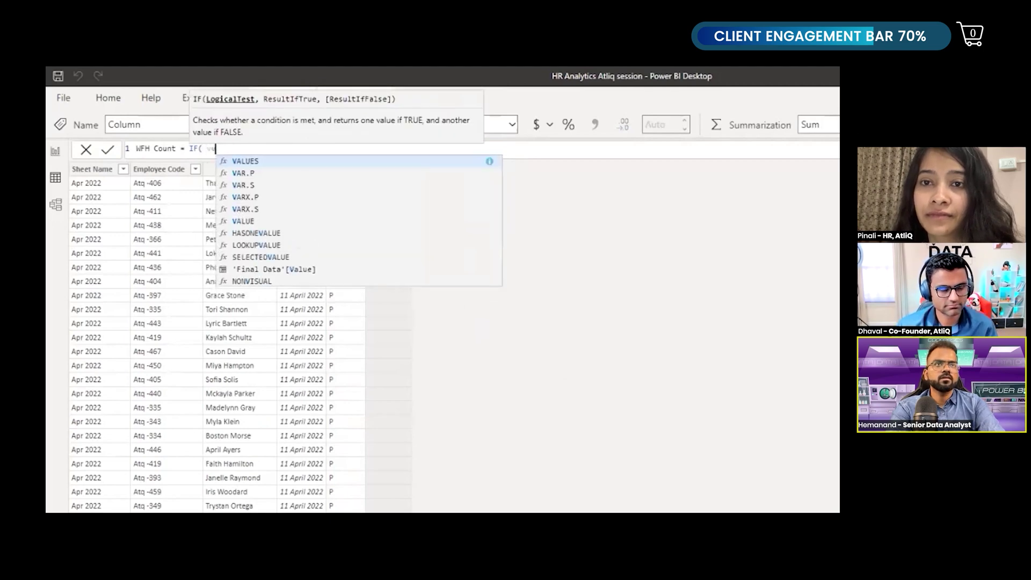
key(Escape)
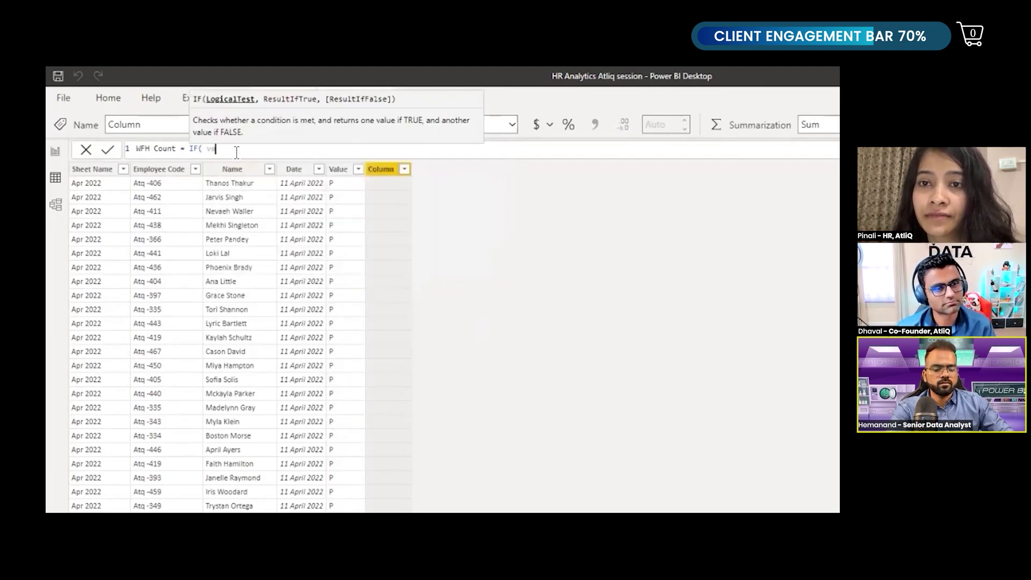
text(l)
click(333, 223)
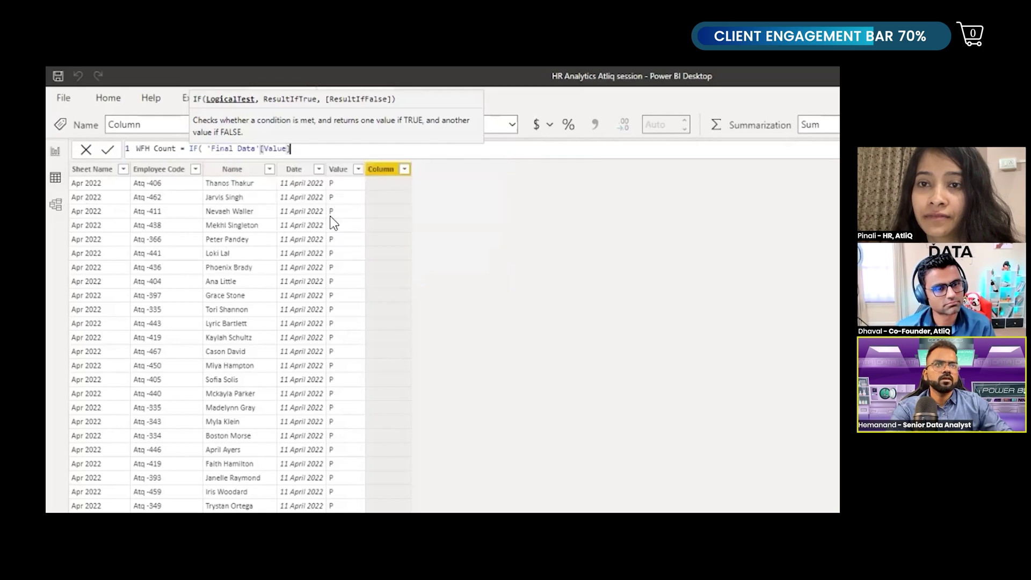
text( = )
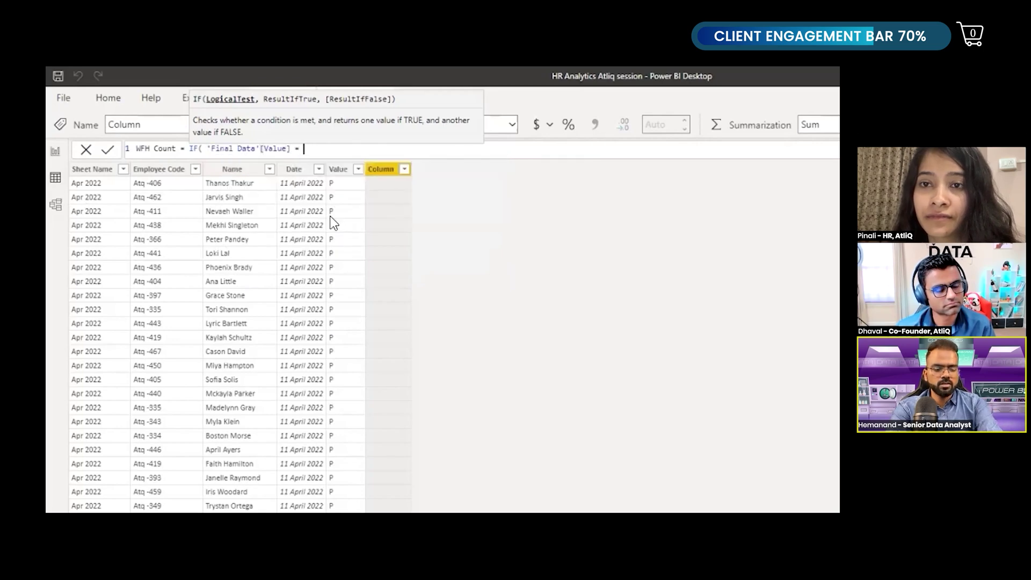
text(W)
key(BackSpace)
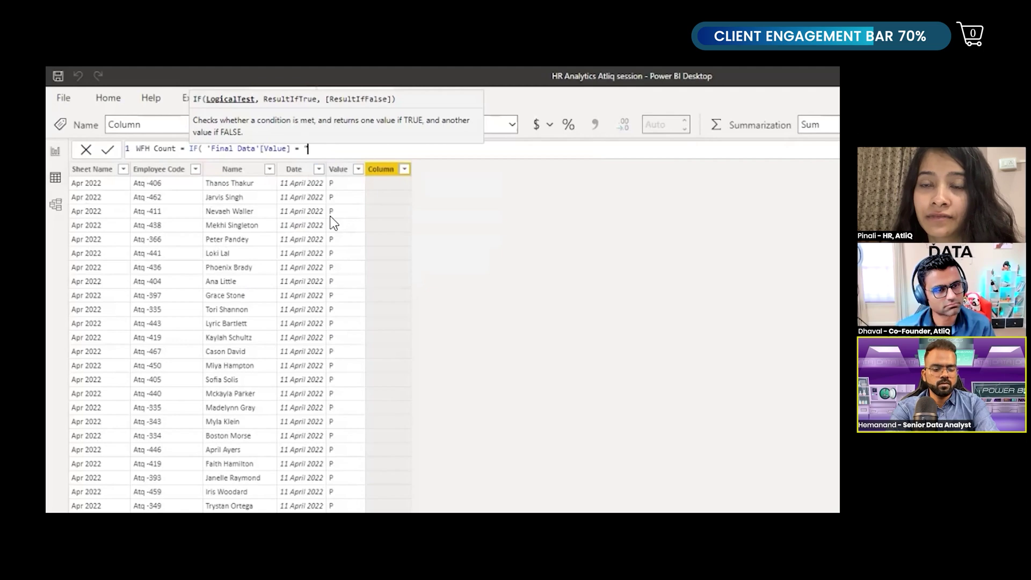
text("WFH")
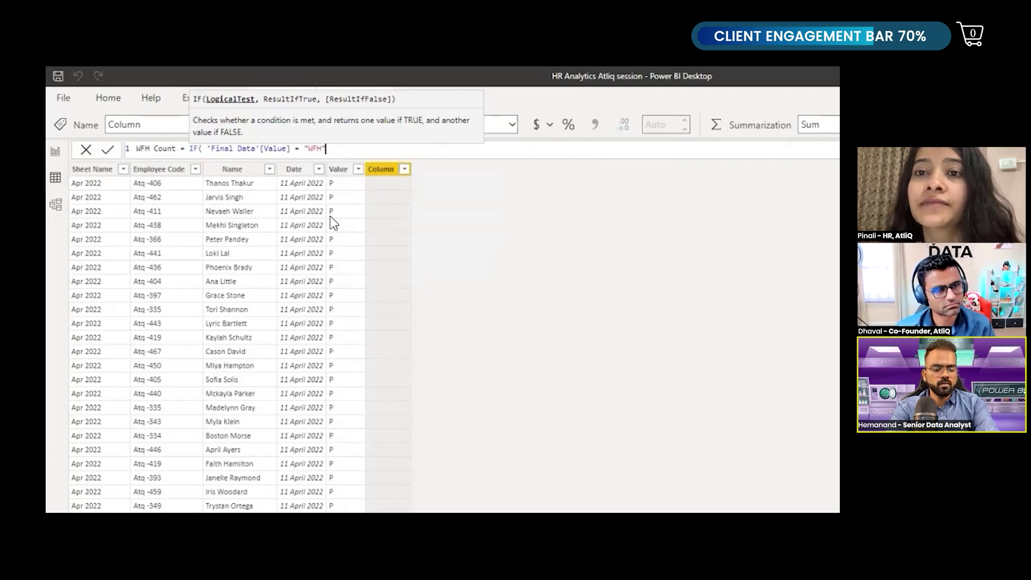
text(, 1,)
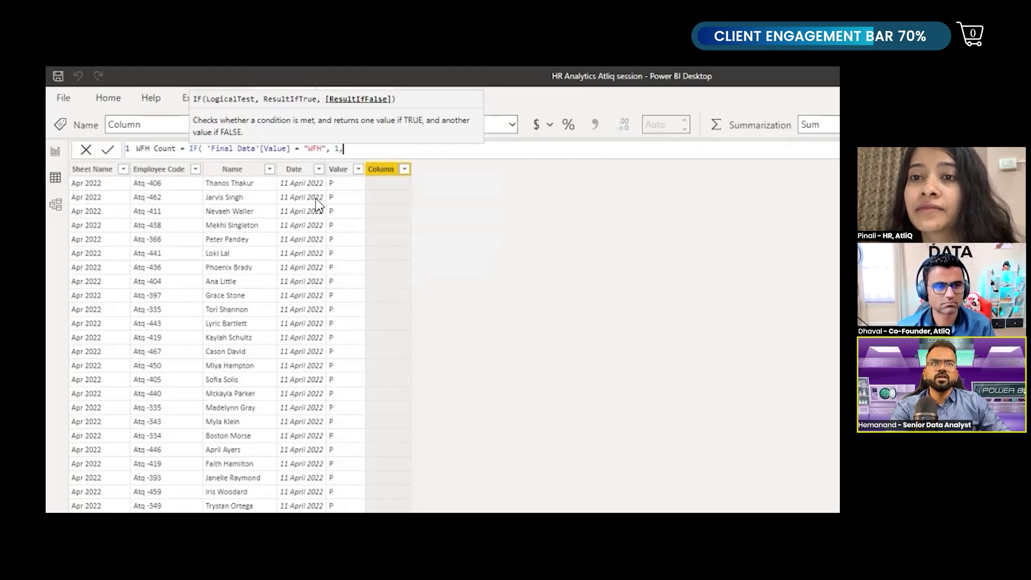
click(195, 150)
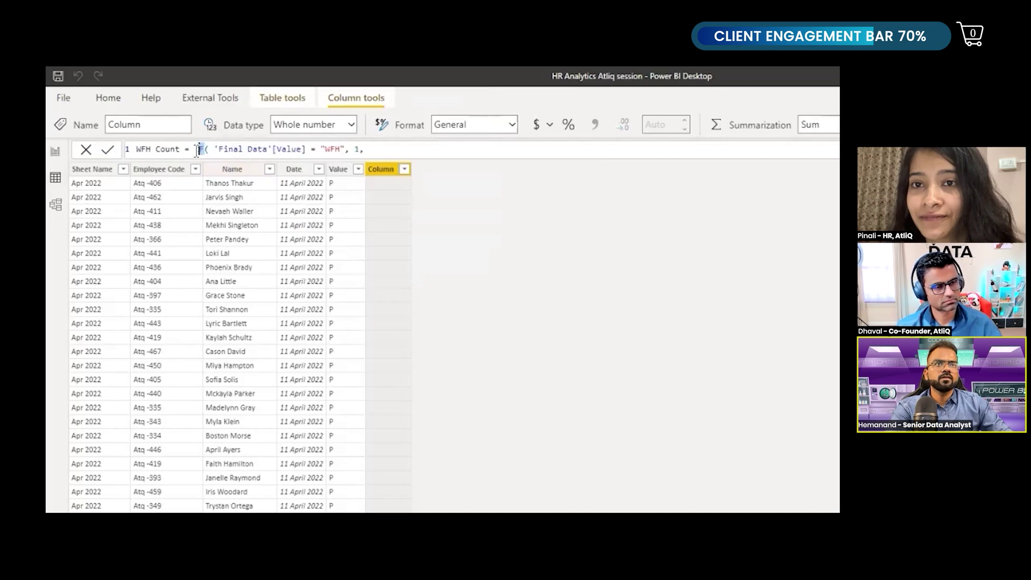
ctrl+scroll(196, 153, up, 3)
ctrl+scroll(198, 154, up, 2)
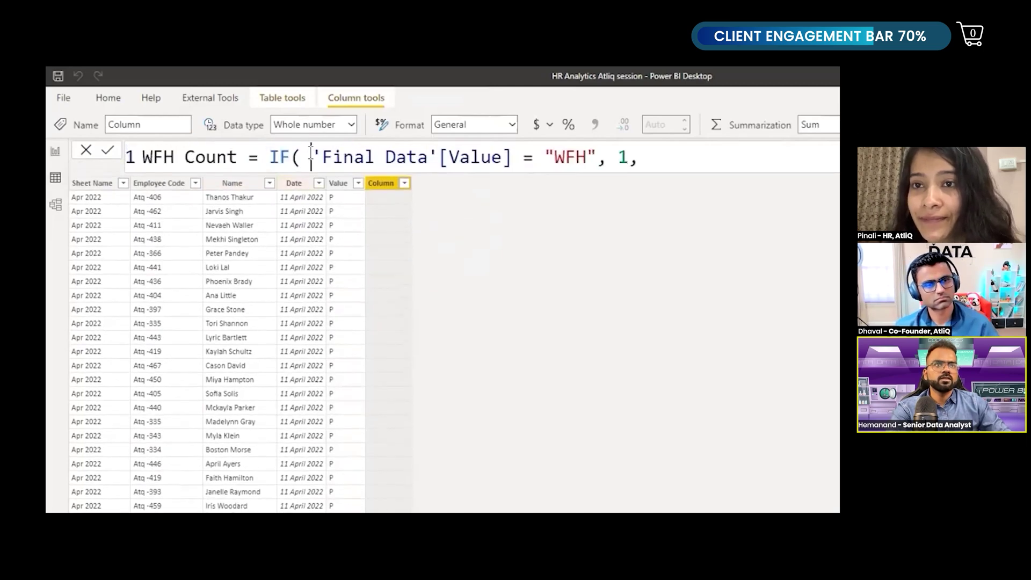
Replace IF with SWITCH(TRUE(), placing the 'Final Data'[Value]="WFH",1 condition on its own line
key(BackSpace)
key(BackSpace)
key(BackSpace)
text(SW)
key(Tab)
text(TR)
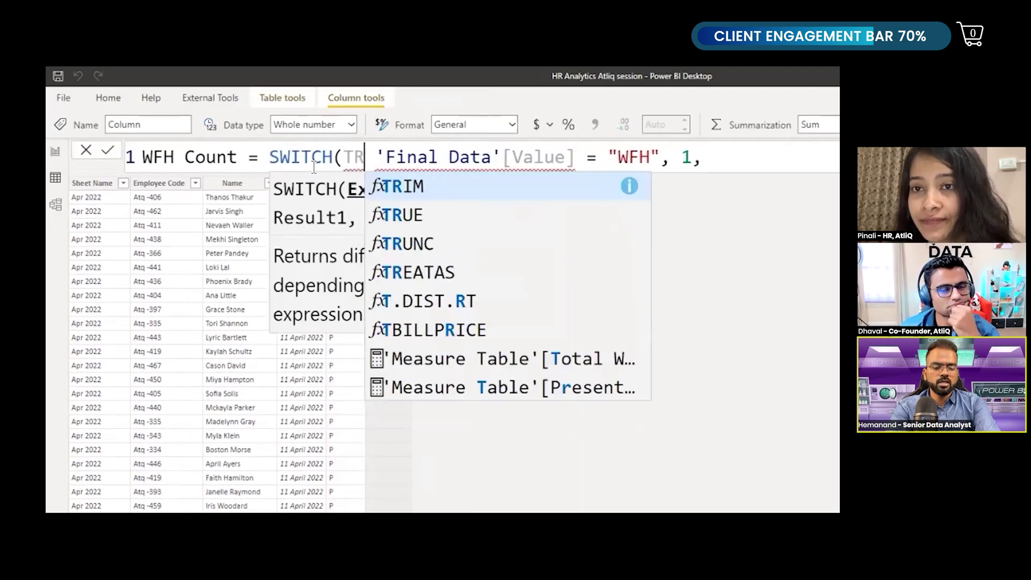
text(UE)
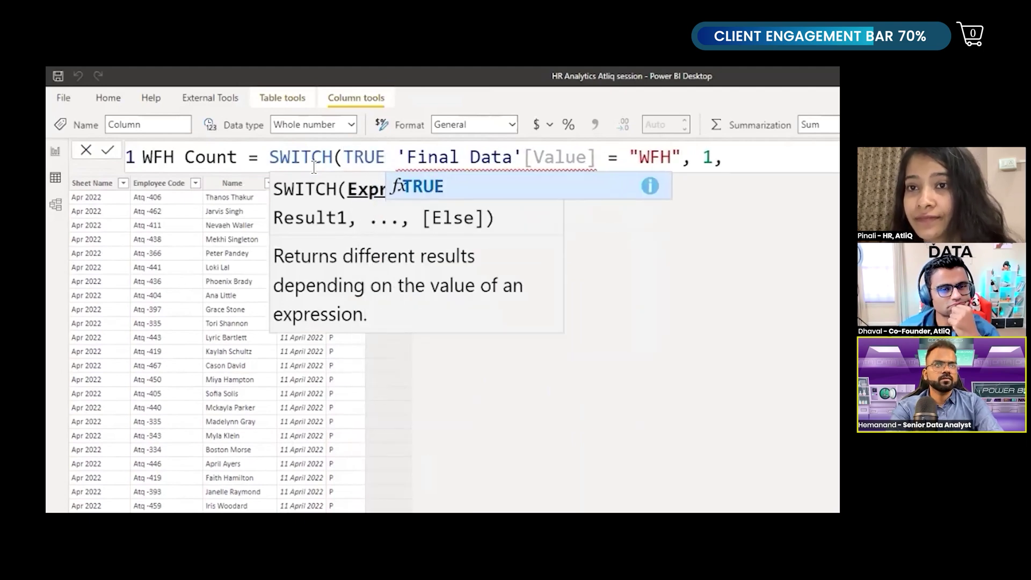
text((),)
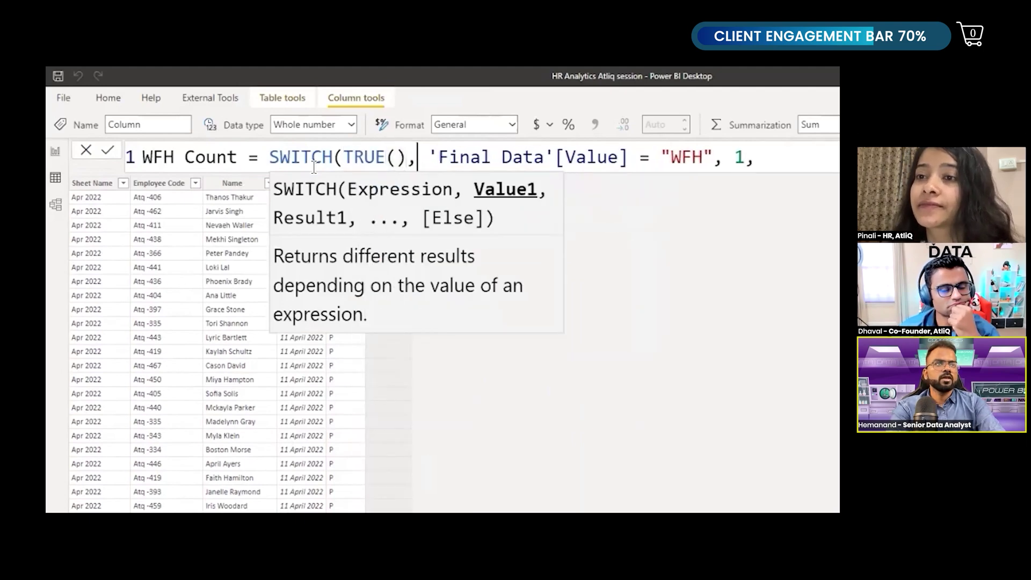
key(shift+Return)
click(669, 185)
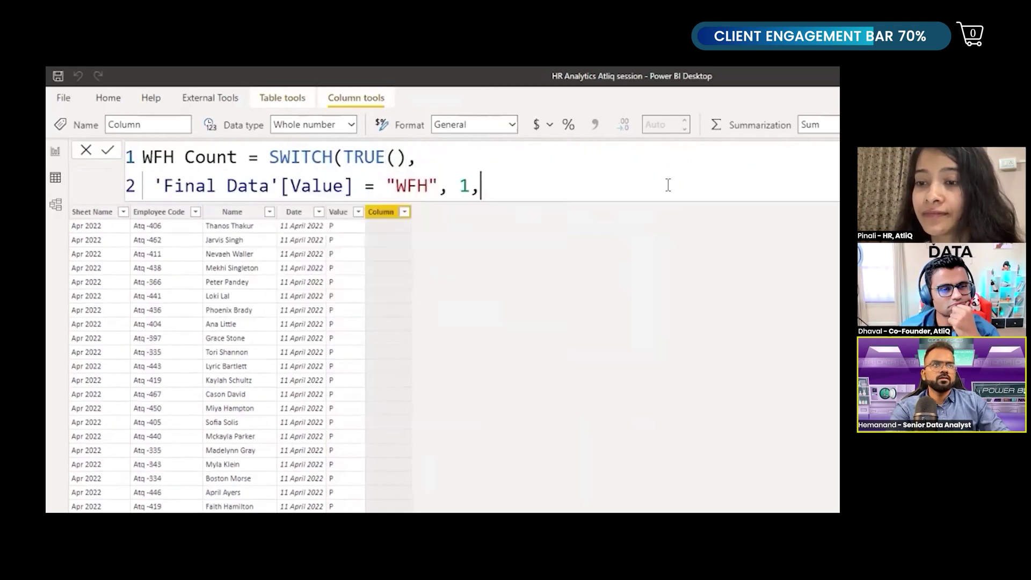
key(shift+Return)
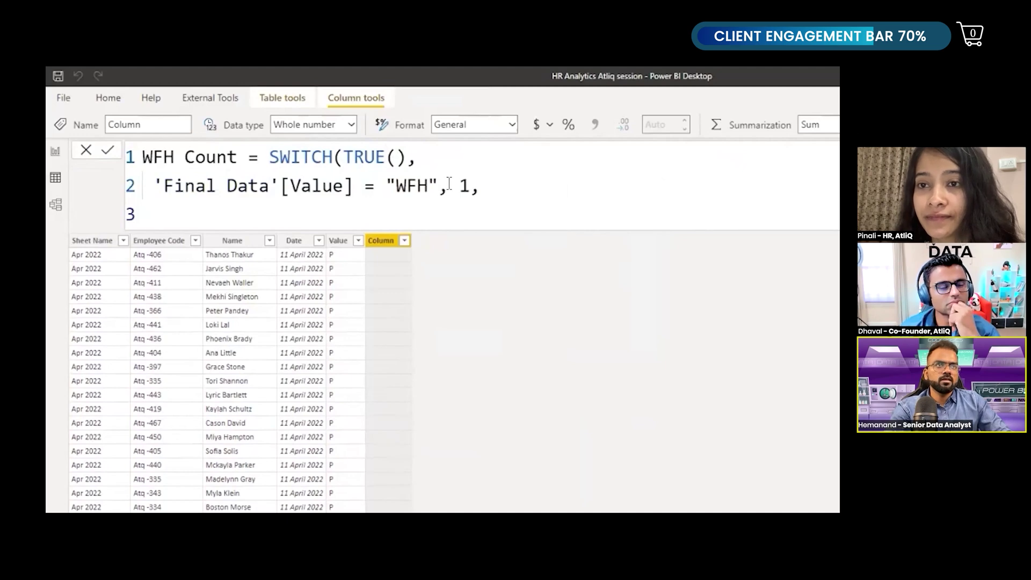
Add the HWFH condition returning 0.5 and a default of 0, then commit the column
drag(449, 187, 279, 188)
click(415, 187)
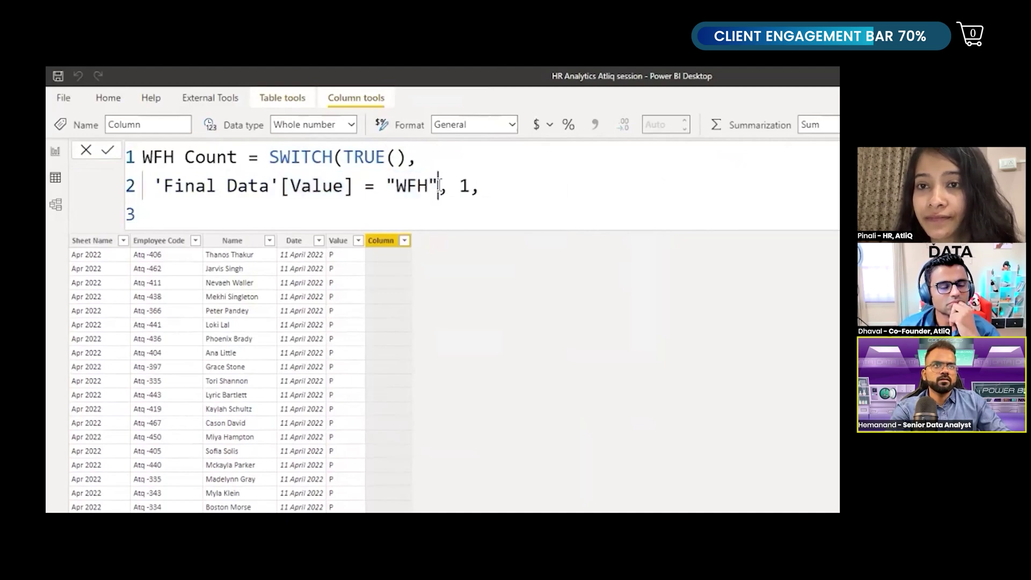
drag(438, 187, 158, 189)
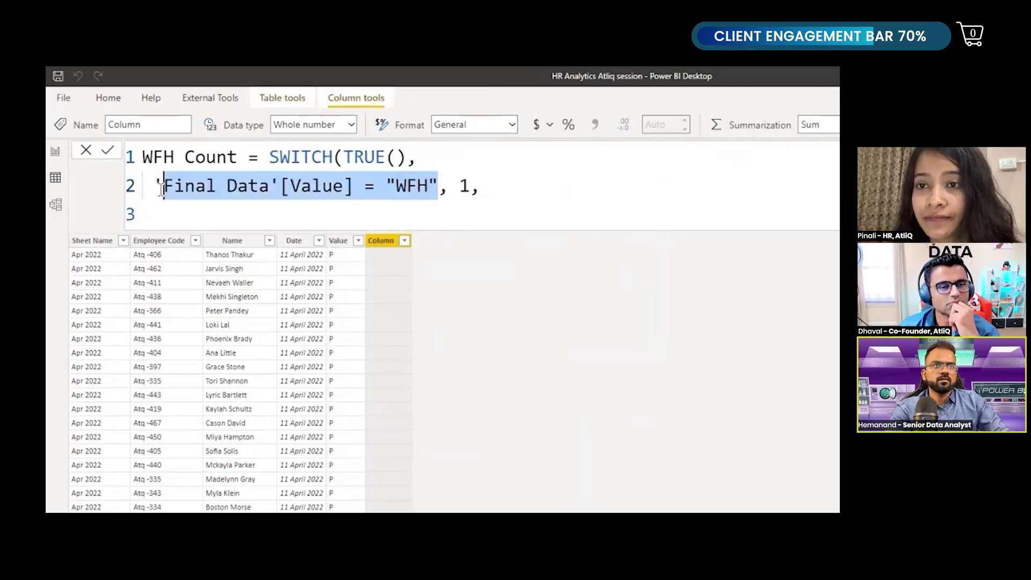
key(ctrl+c)
click(198, 211)
key(ctrl+v)
click(399, 215)
text(H)
click(470, 220)
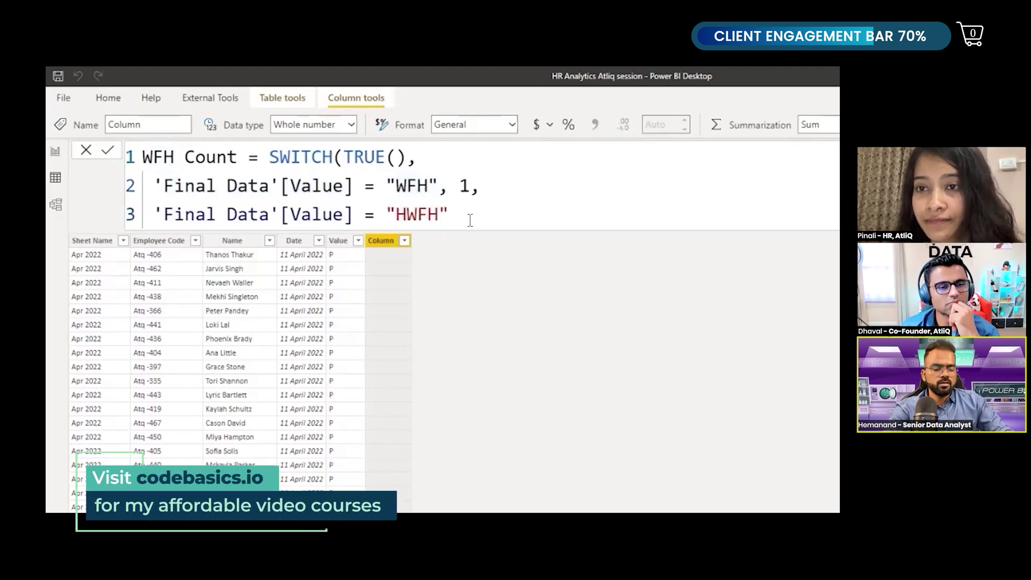
text(, 0.5.)
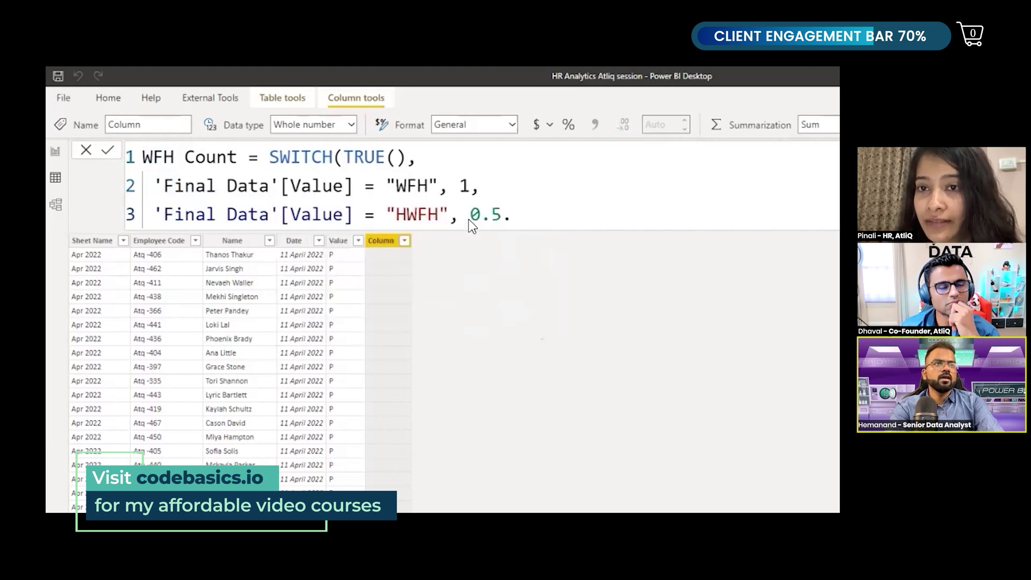
key(shift+Return)
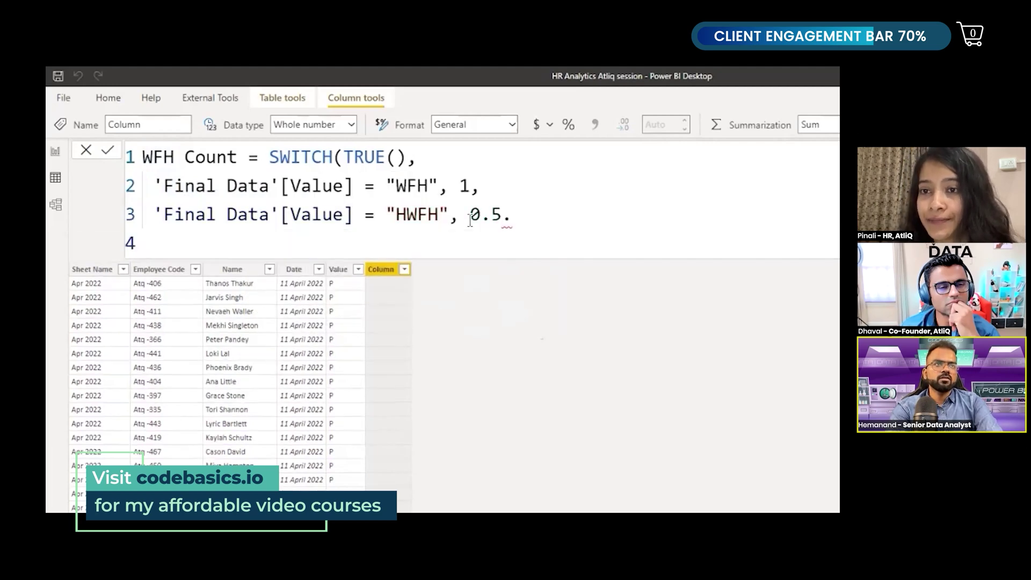
key(BackSpace)
key(BackSpace)
text(,)
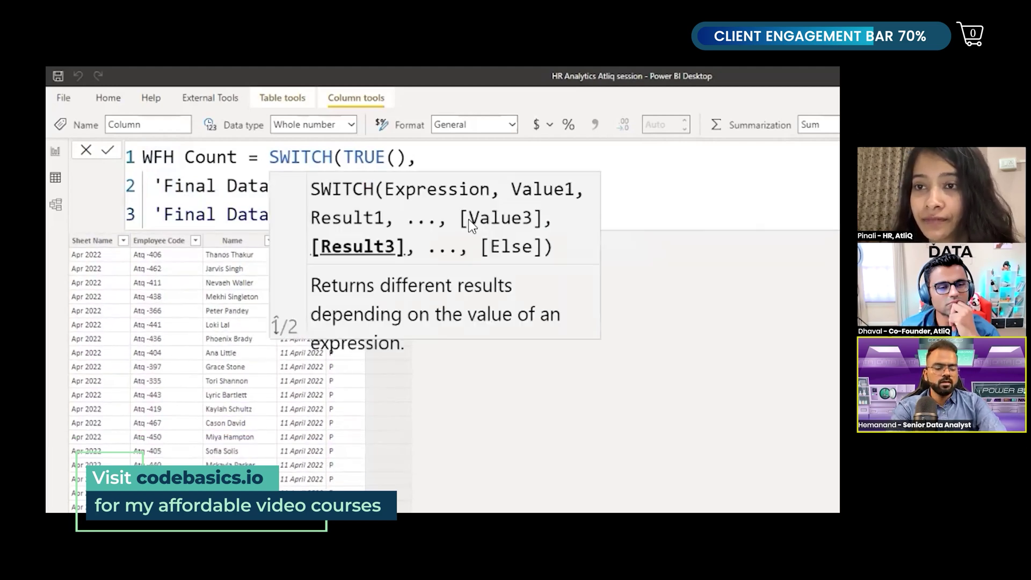
key(shift+Return)
text(0))
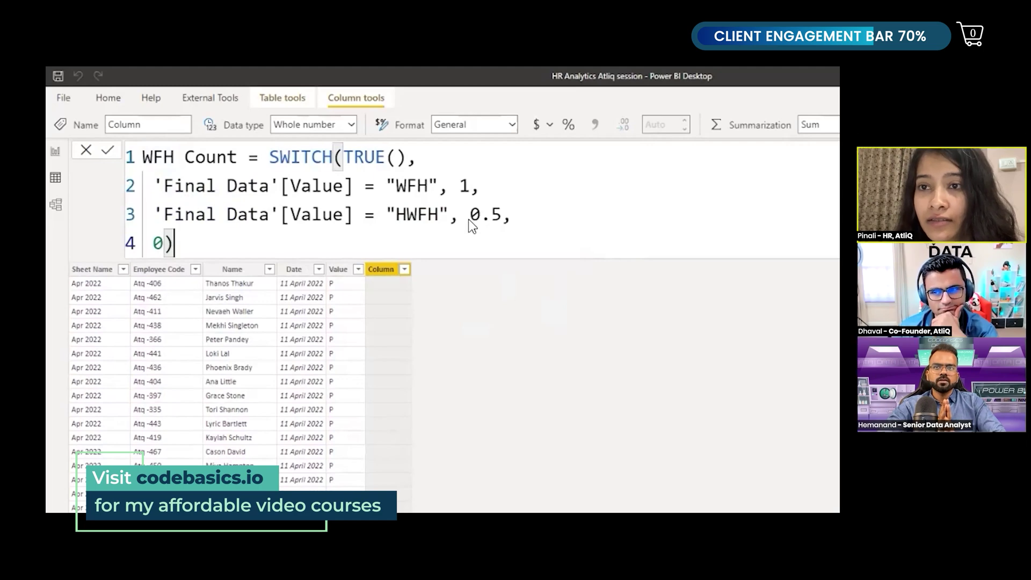
key(Return)
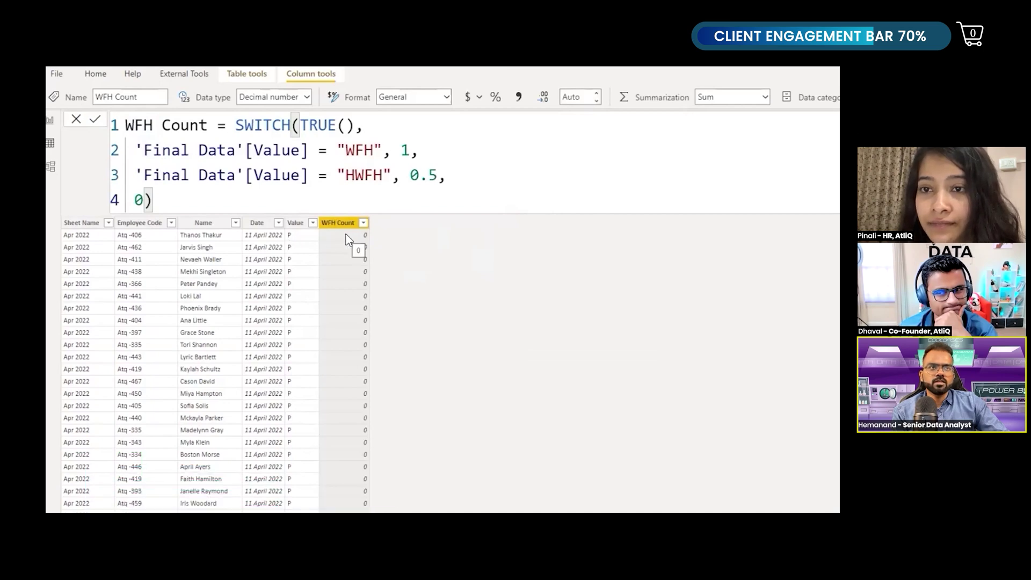
scroll(351, 248, down, 5)
scroll(351, 248, down, 5)
scroll(352, 248, down, 5)
scroll(351, 248, up, 5)
scroll(361, 233, up, 5)
scroll(362, 233, up, 5)
Filter the Value column to HWFH only to check WFH Count shows 0.5
click(364, 223)
click(317, 225)
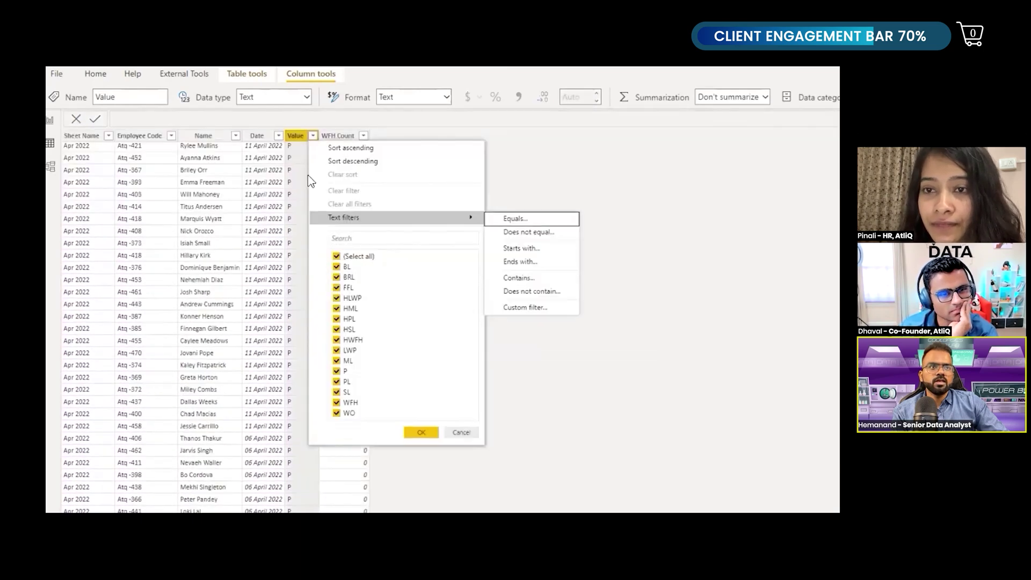
click(356, 256)
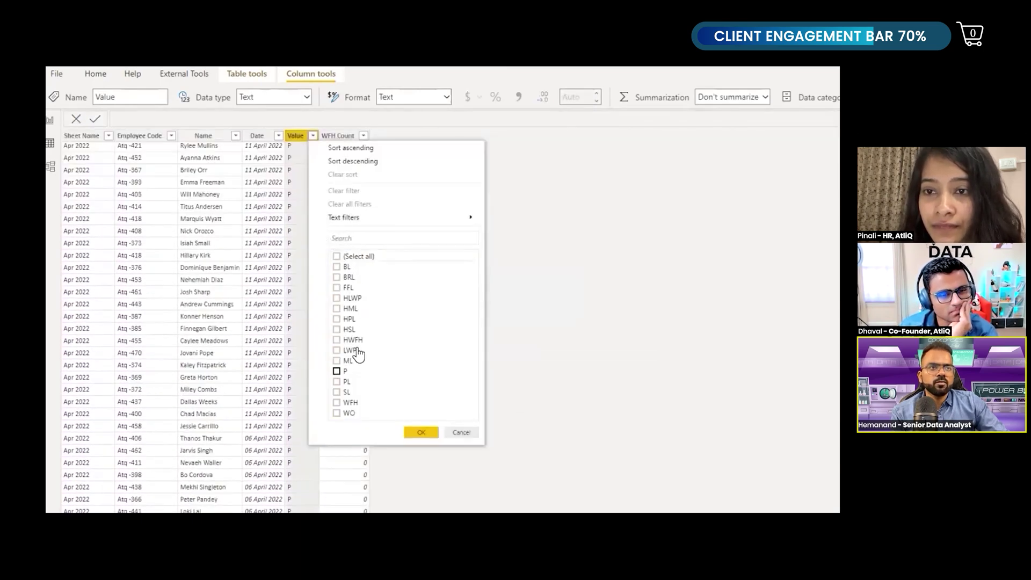
click(352, 340)
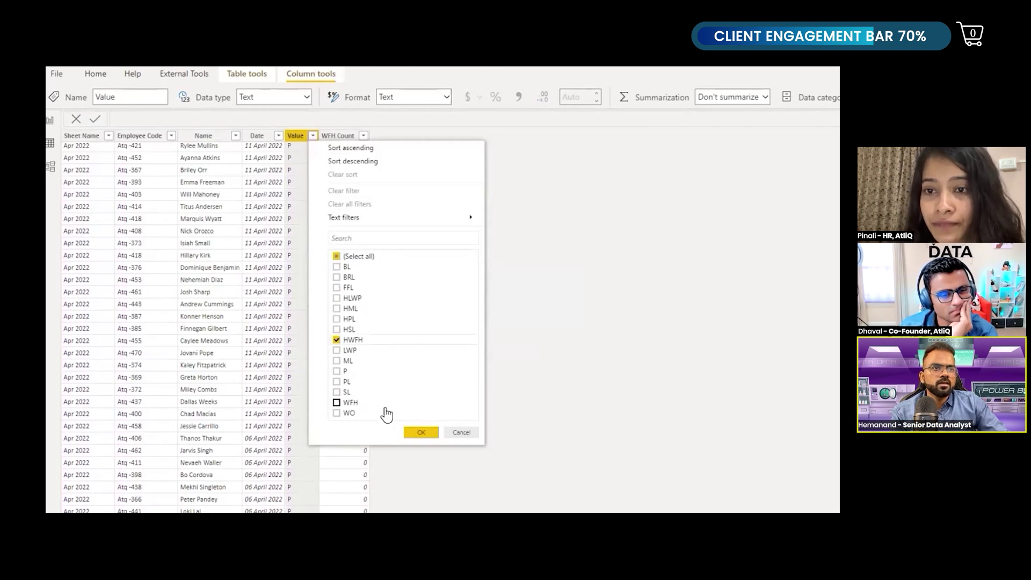
click(419, 433)
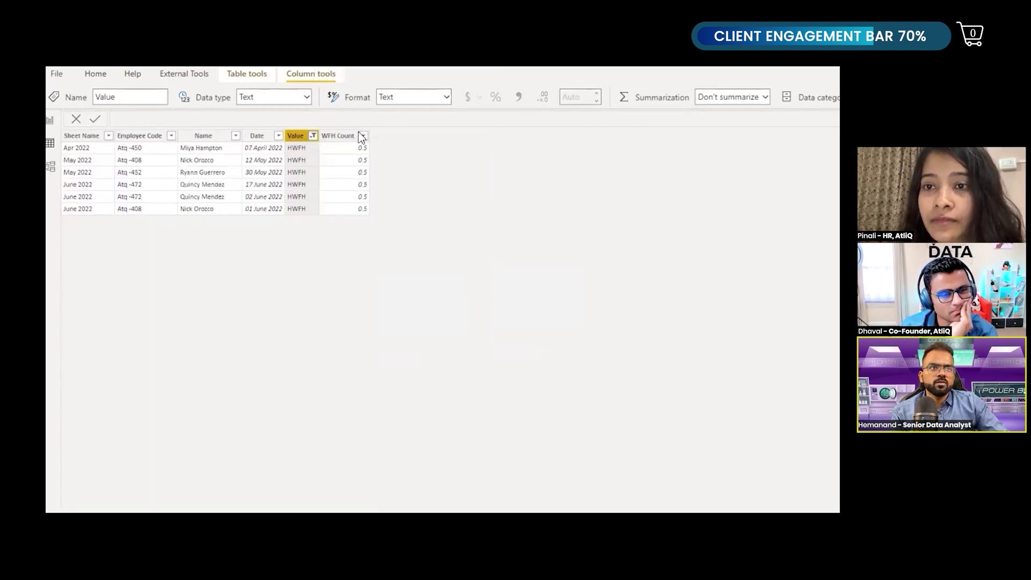
Filter the Value column to WFH only to confirm a score of 1, then return to the report
click(313, 135)
click(357, 342)
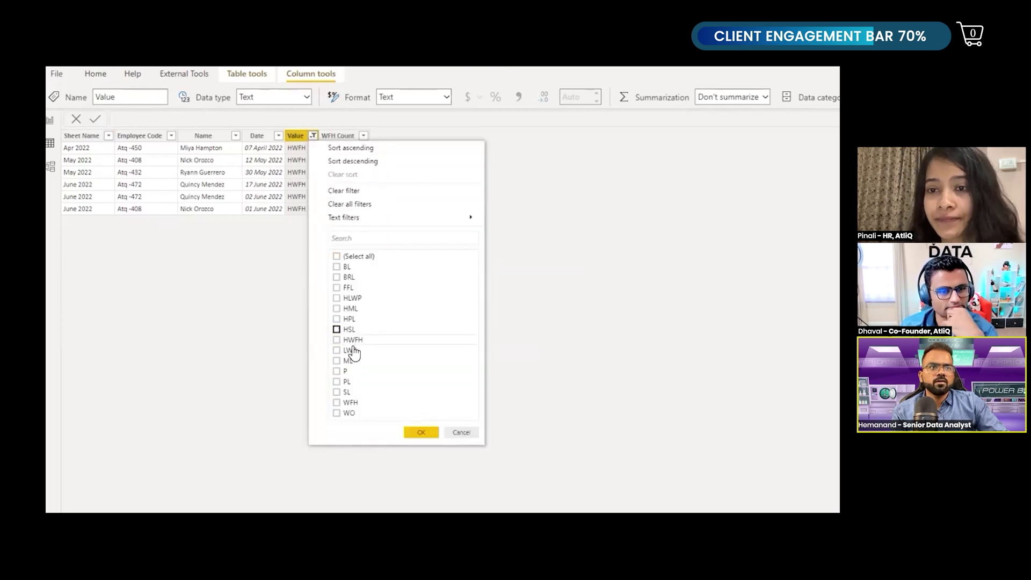
click(354, 404)
click(421, 433)
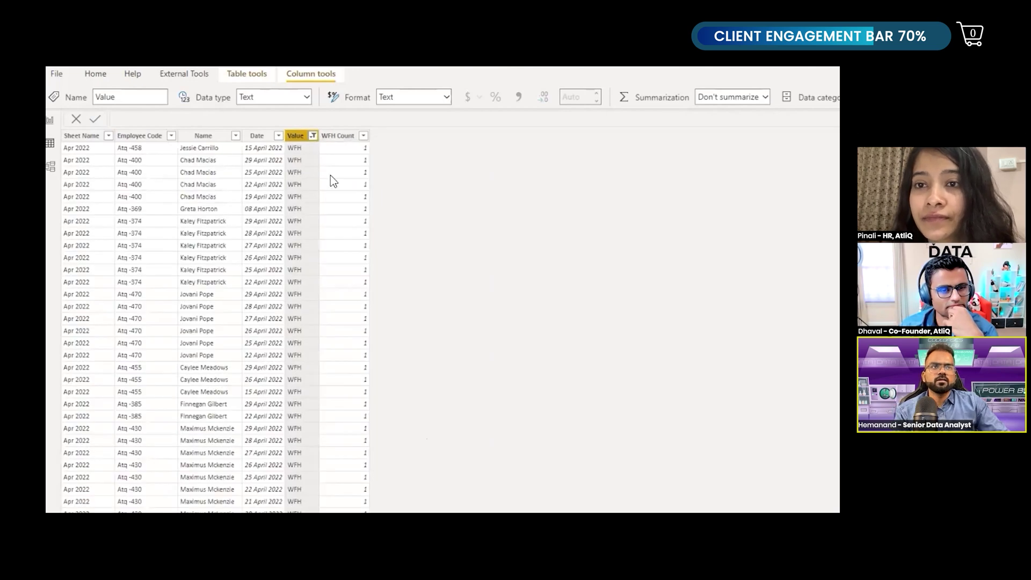
mouse_move(346, 184)
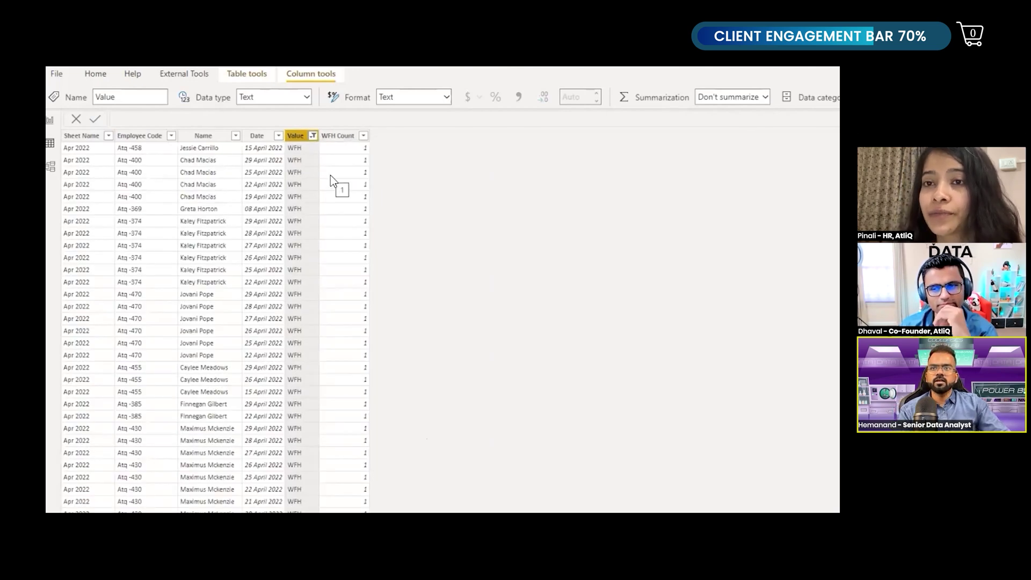
click(50, 119)
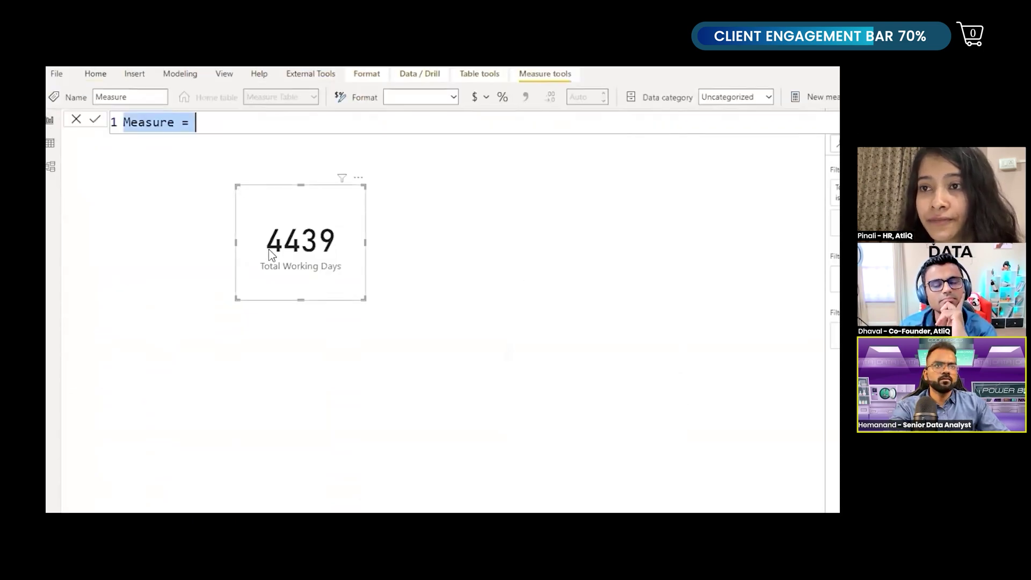
Commit a WFH Count measure defined as SUM('Final Data'[WFH Count])
drag(197, 122, 120, 129)
text(wfh)
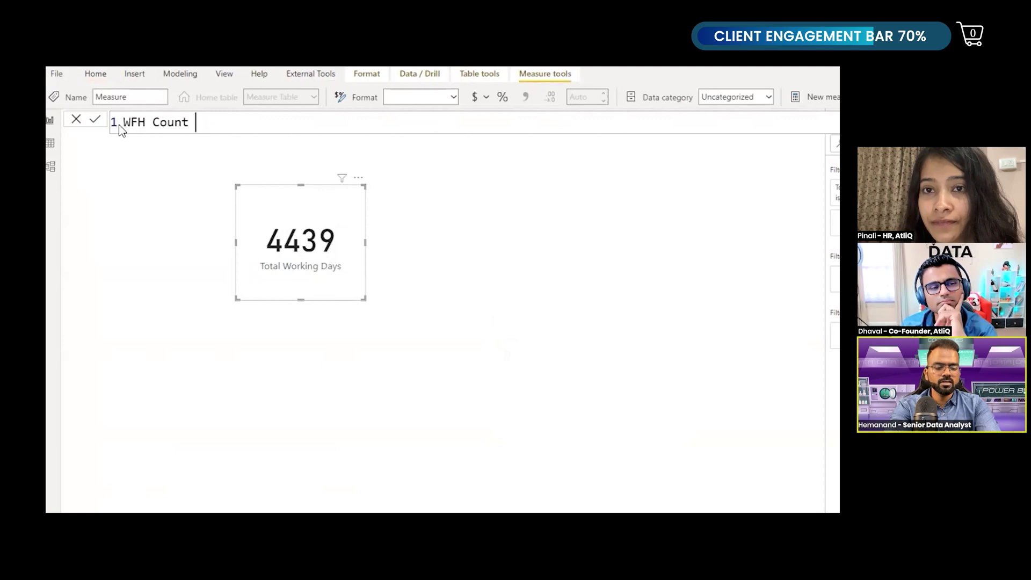
text(= SUM()
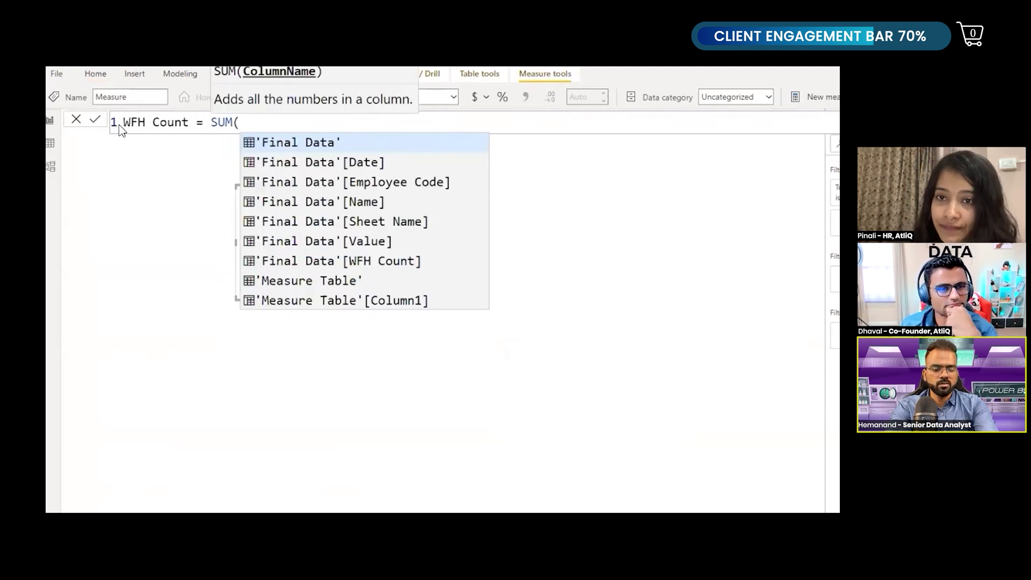
text(wf)
key(Tab)
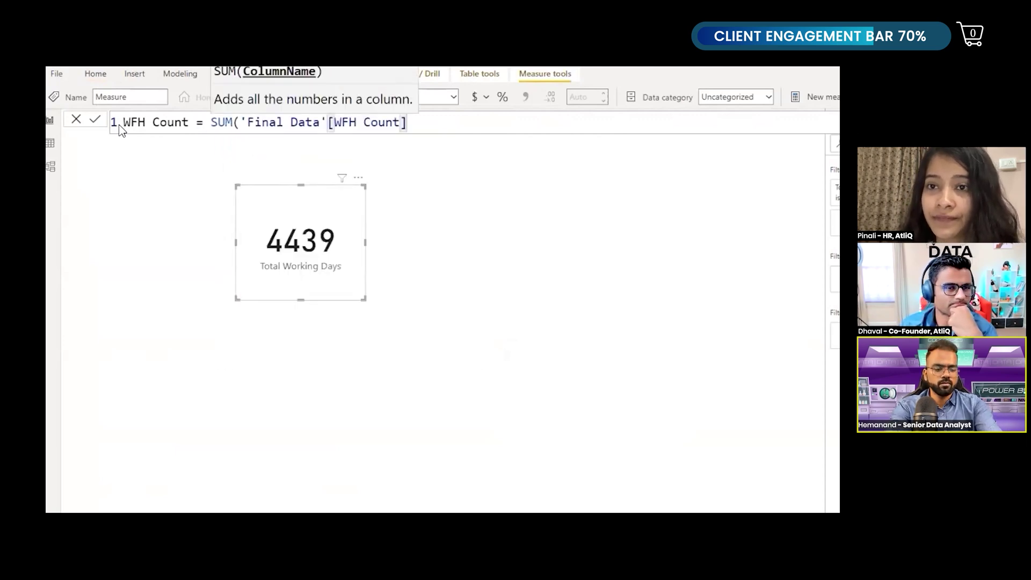
key(Escape)
text())
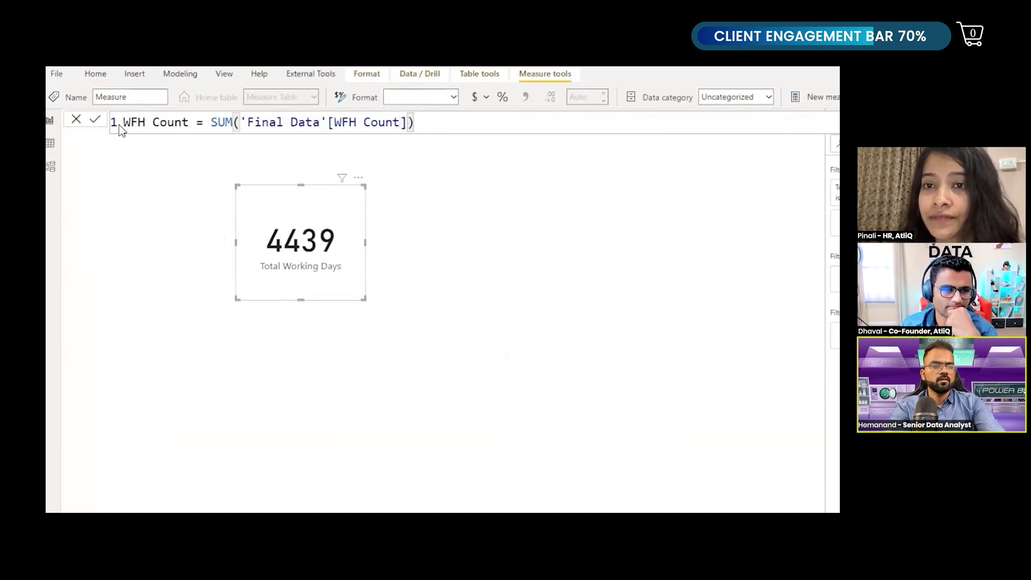
key(Return)
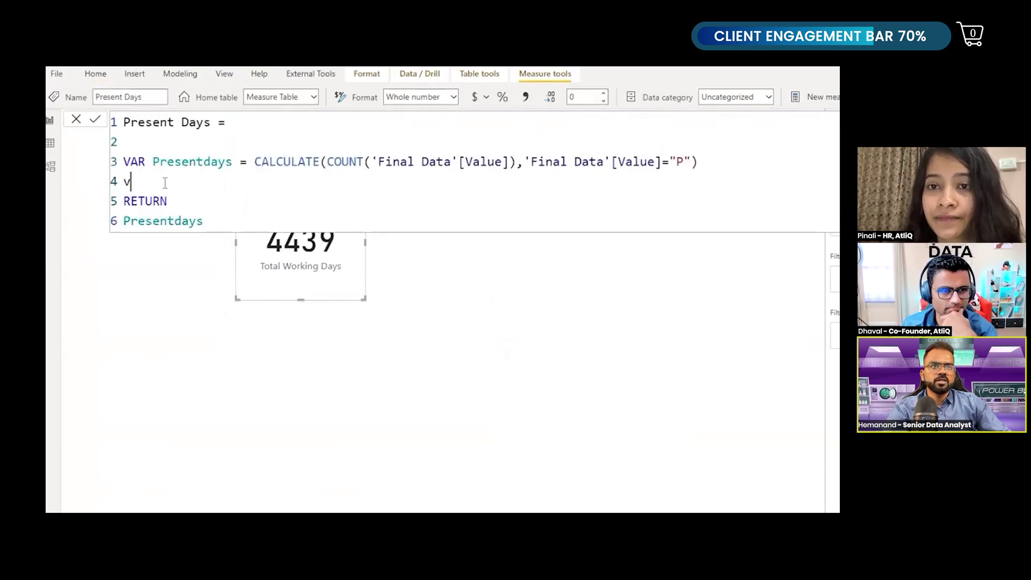
text(ar wfh )
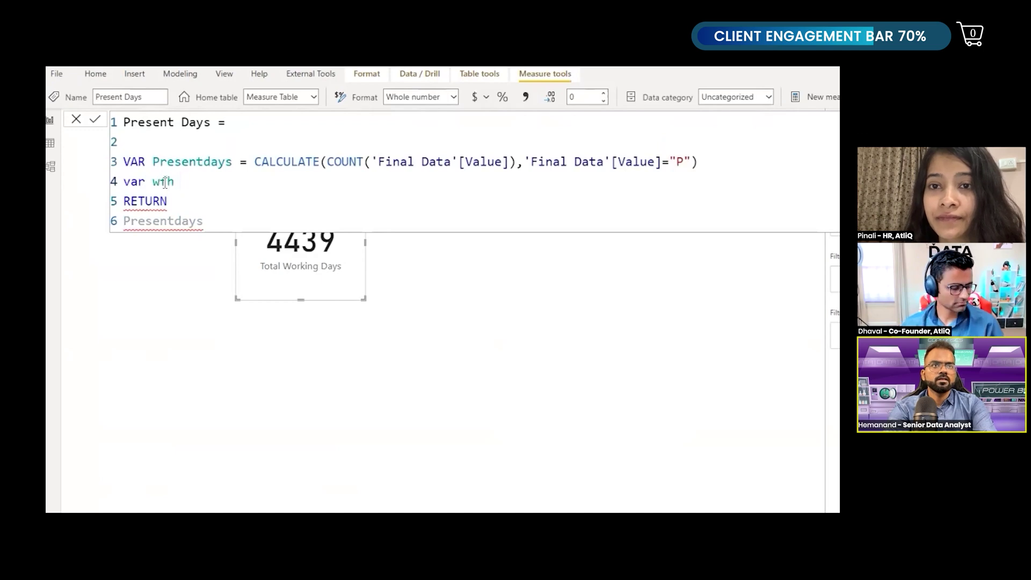
text(-)
Change Present Days to return Presentdays + [WFH Count], deleting the unused wfh variable line
key(BackSpace)
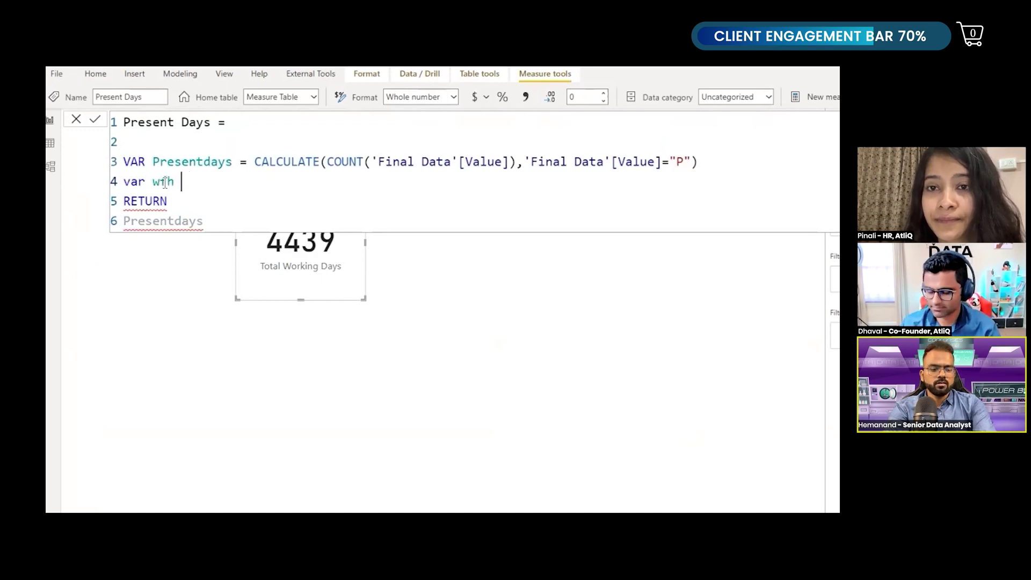
text(= wf)
key(Tab)
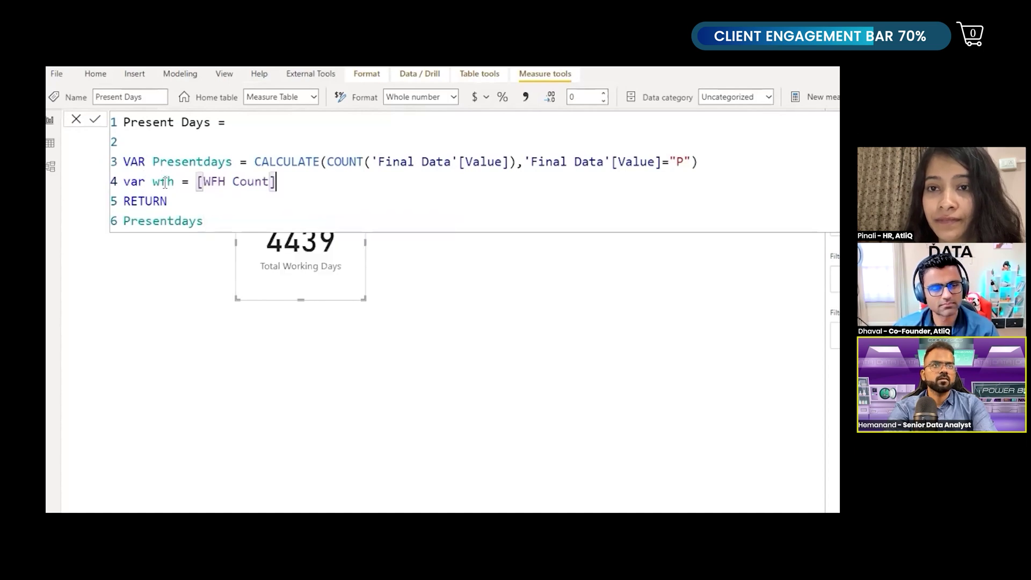
click(228, 227)
drag(277, 182, 118, 182)
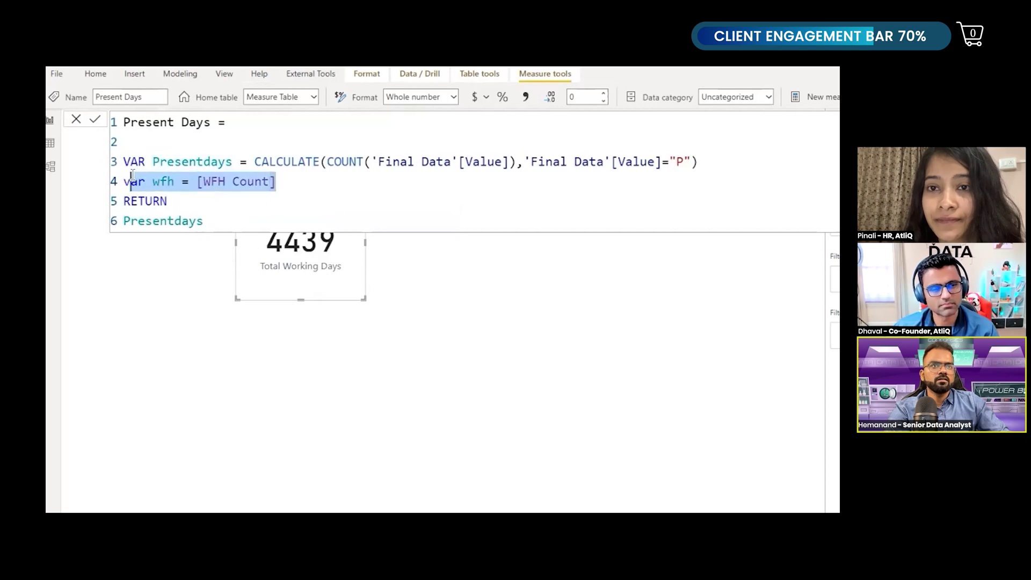
key(BackSpace)
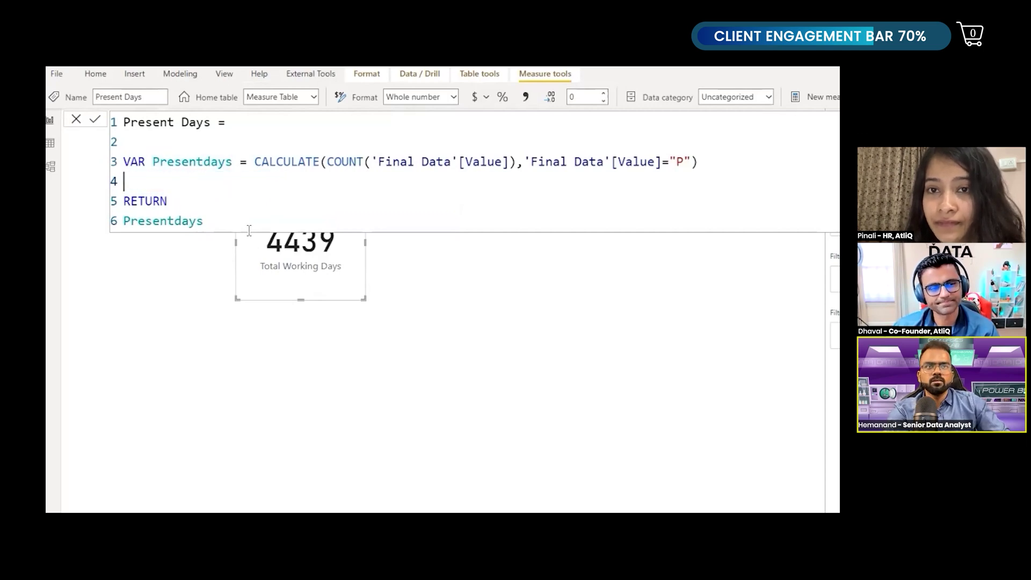
click(239, 221)
text(+ )
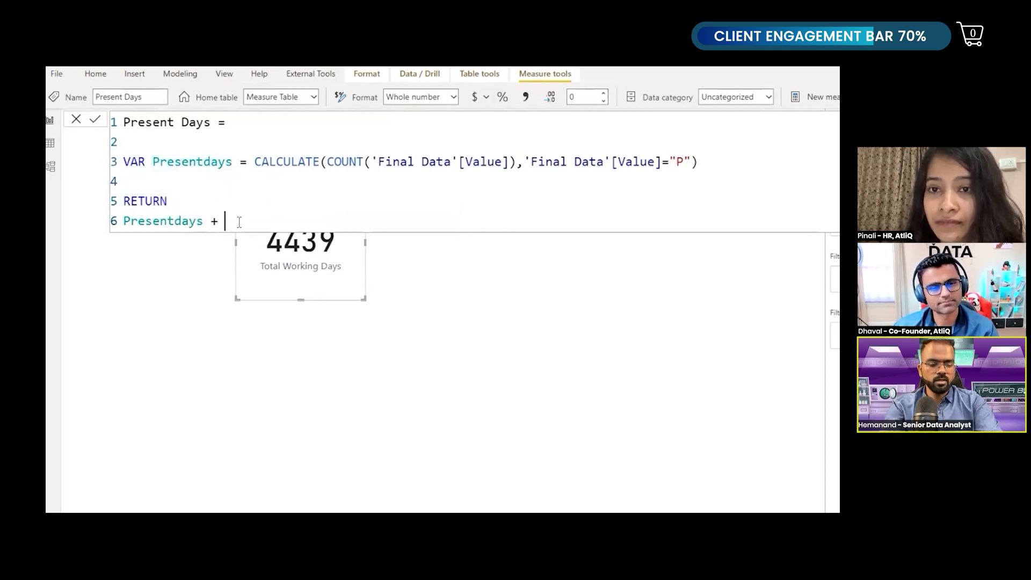
text(wf)
key(Tab)
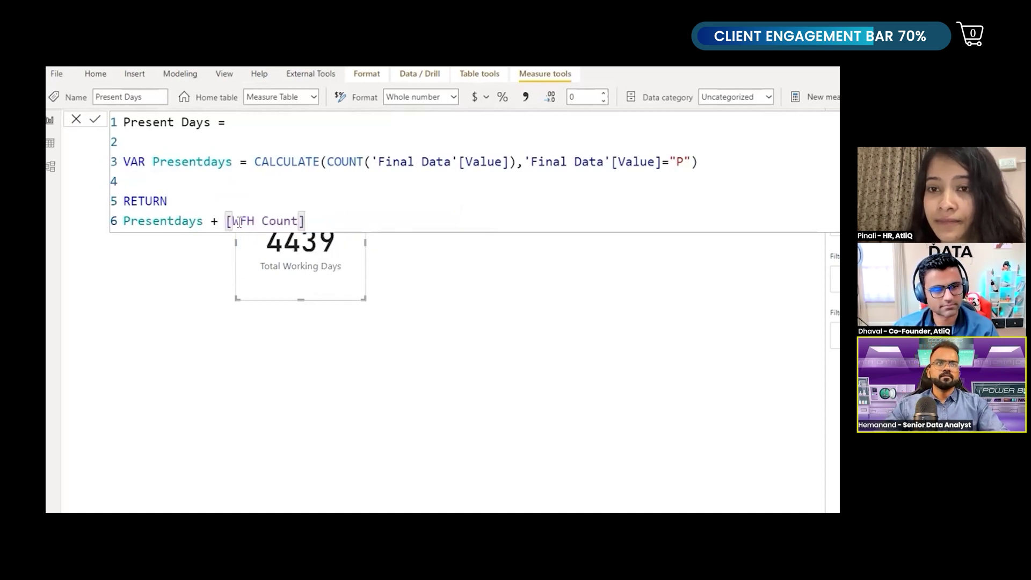
Commit Present Days, then select and enlarge the Total Working Days card
click(502, 296)
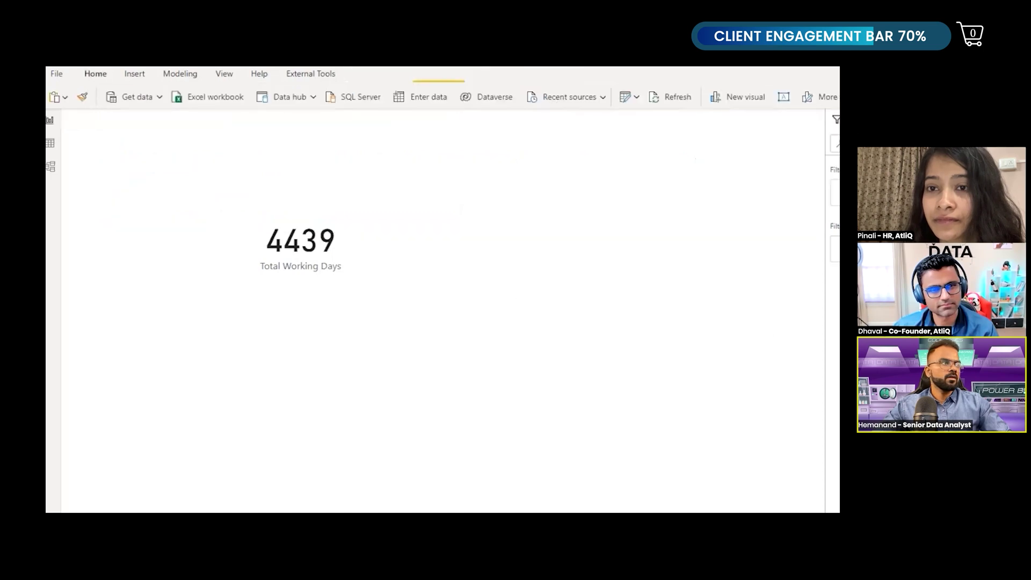
click(535, 266)
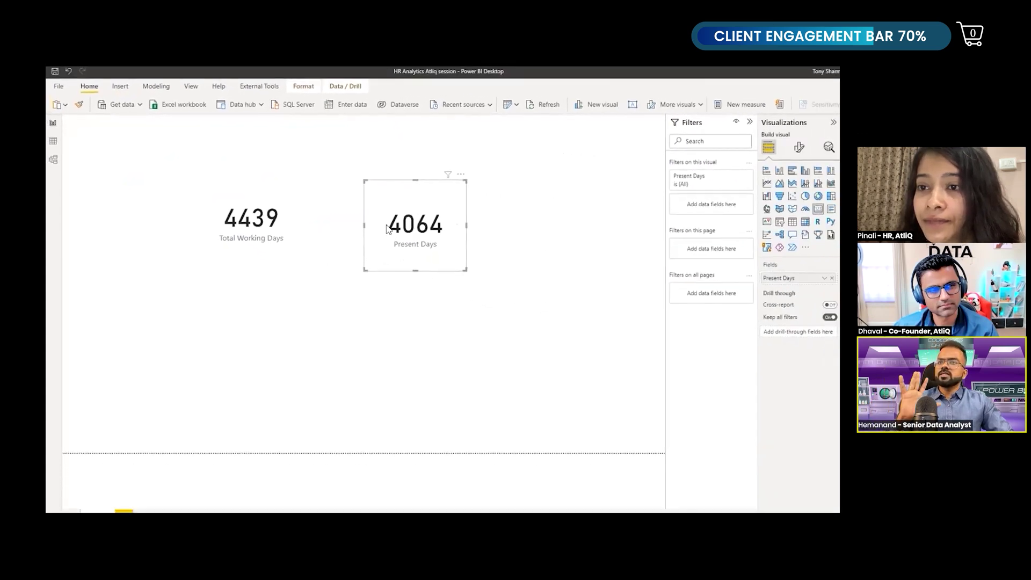
click(304, 234)
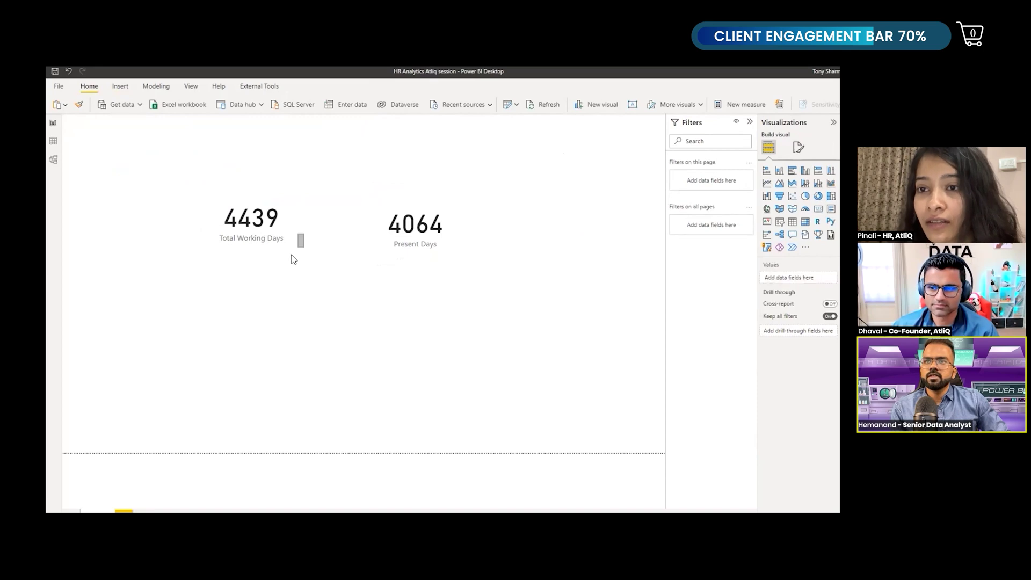
click(287, 254)
drag(301, 267, 314, 270)
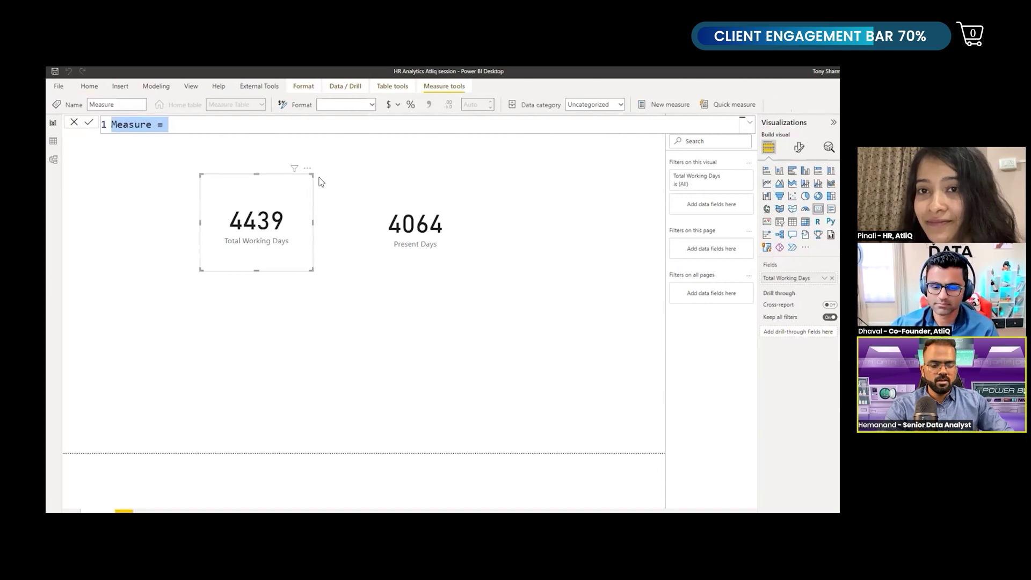
text(A)
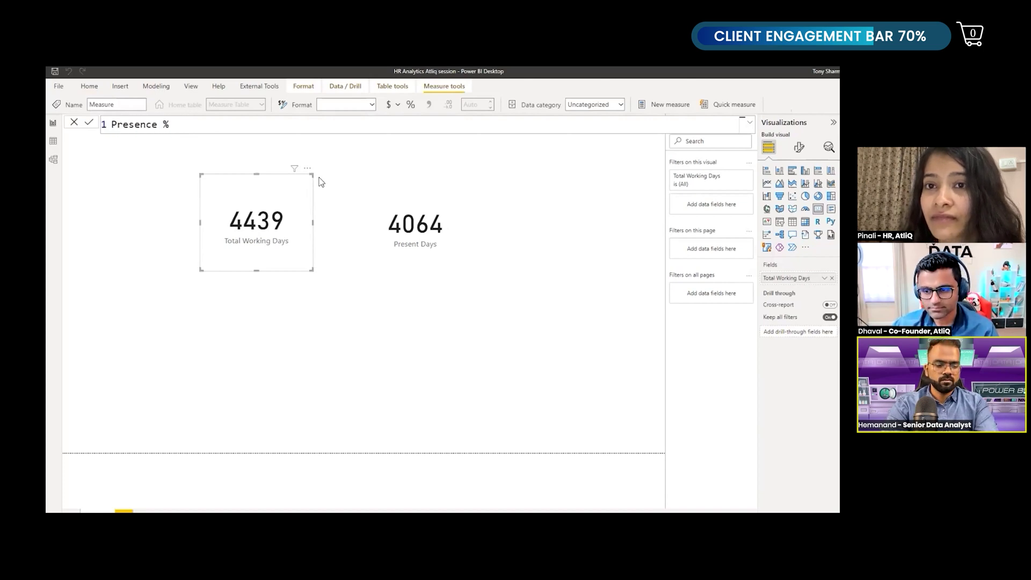
text(= divi)
Create Presence % = DIVIDE([Present Days],'Measure Table'[Total Working Days],0), formatted as a percentage
key(Tab)
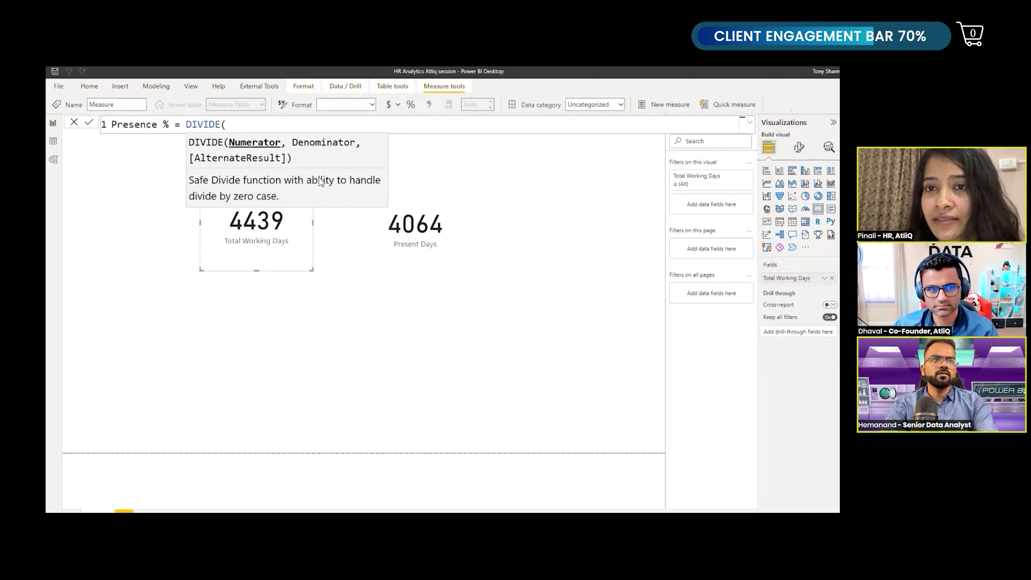
text(pres)
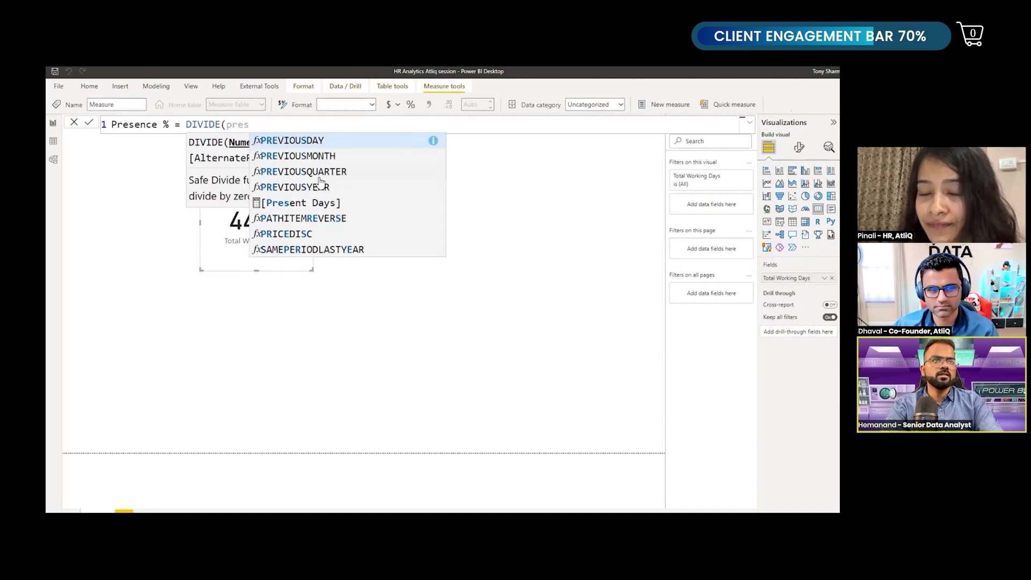
text(ent)
key(Tab)
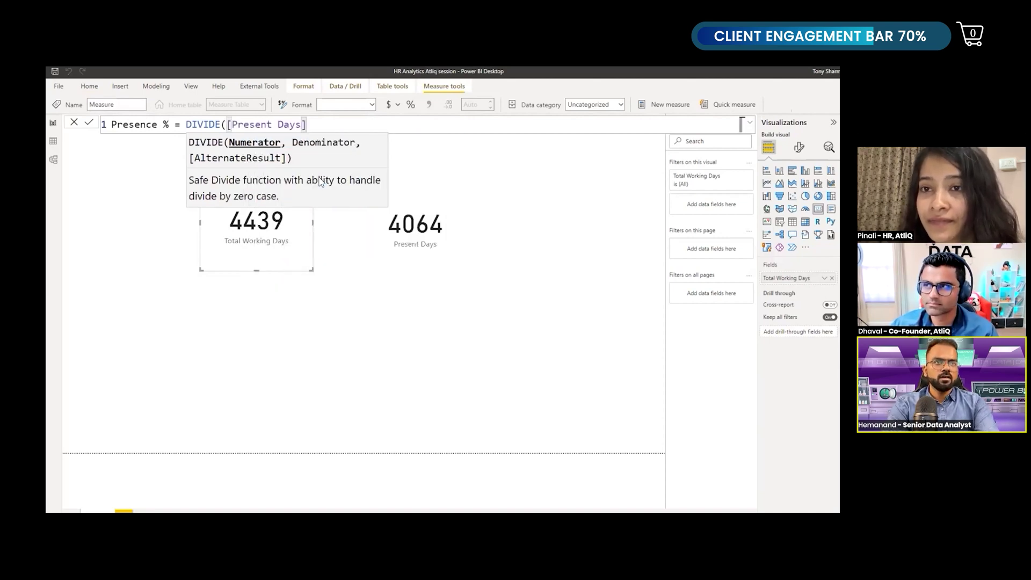
text(tota)
key(Down)
key(Down)
key(Down)
key(Down)
key(Tab)
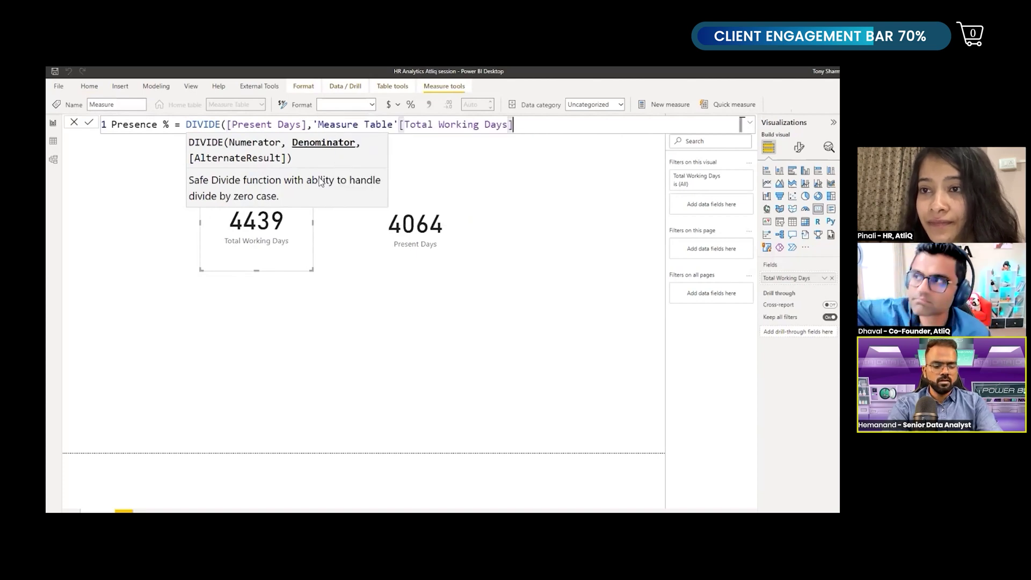
text(,0))
key(Return)
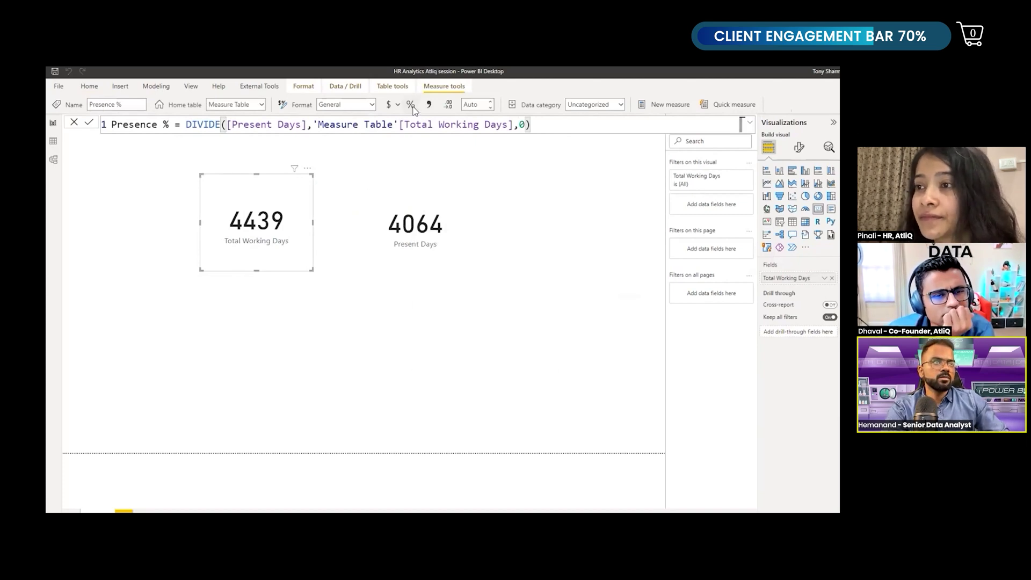
key(ctrl+shift+5)
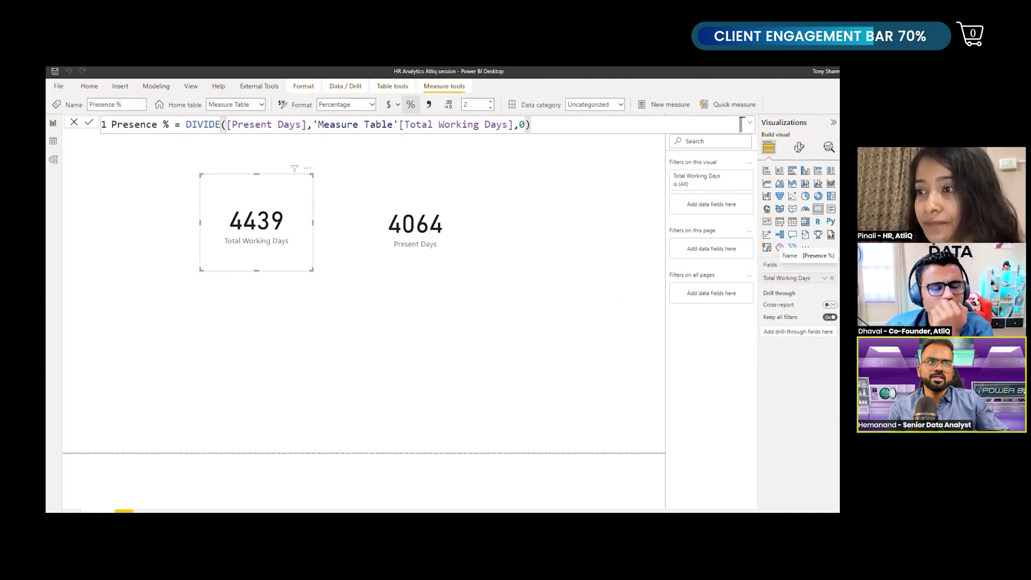
Add a Presence % card reading 91.55% beside the other cards, then insert an empty slicer
drag(570, 334, 129, 230)
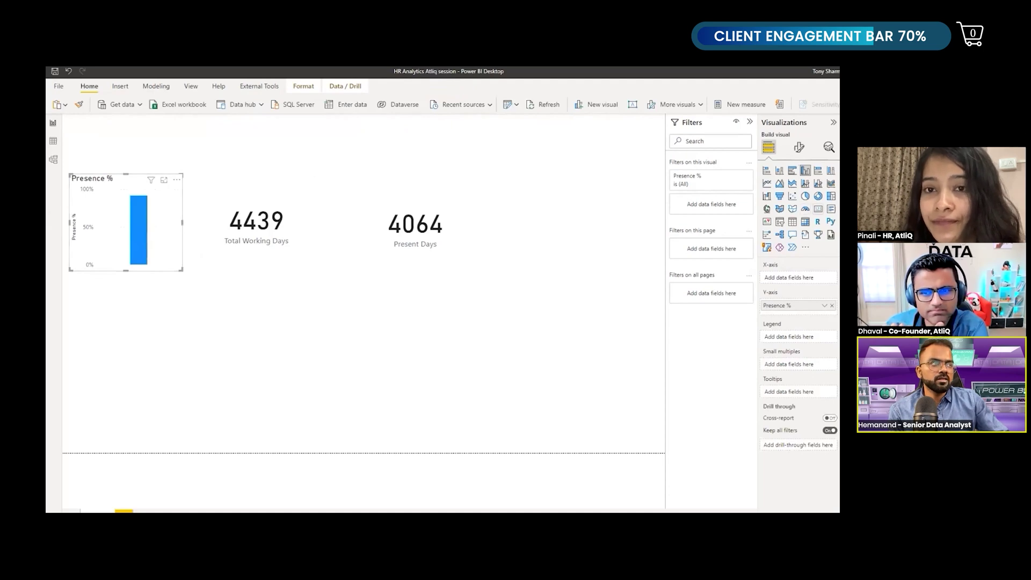
click(818, 209)
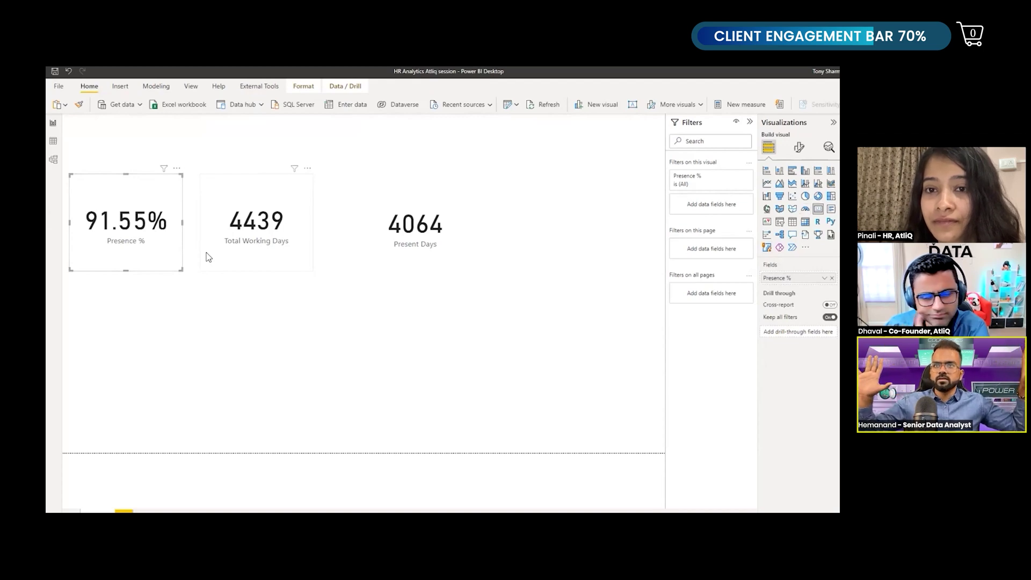
click(622, 265)
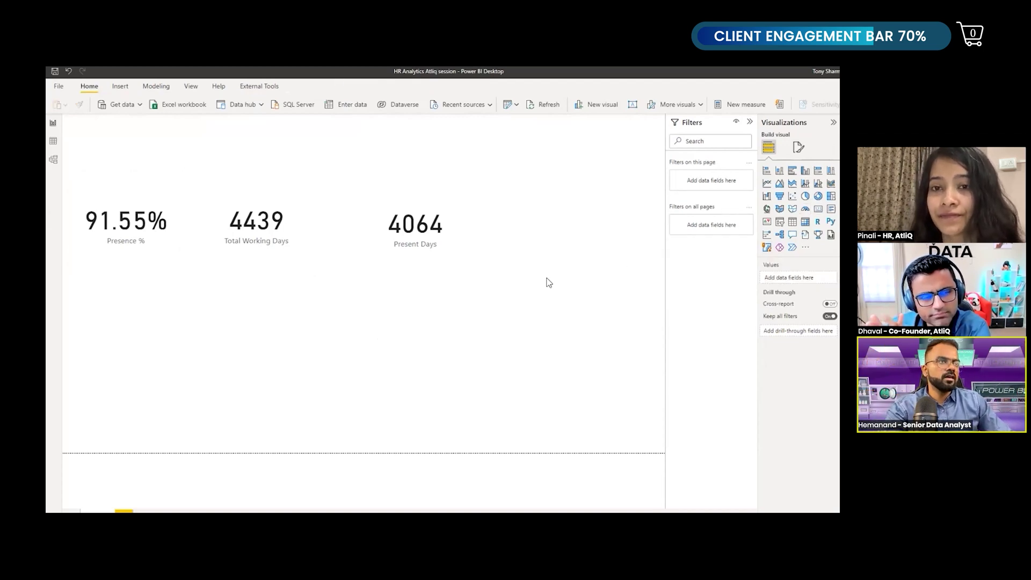
click(780, 195)
Move the slicer top right, bind it to Date, and make it a tall date list
drag(219, 323, 612, 162)
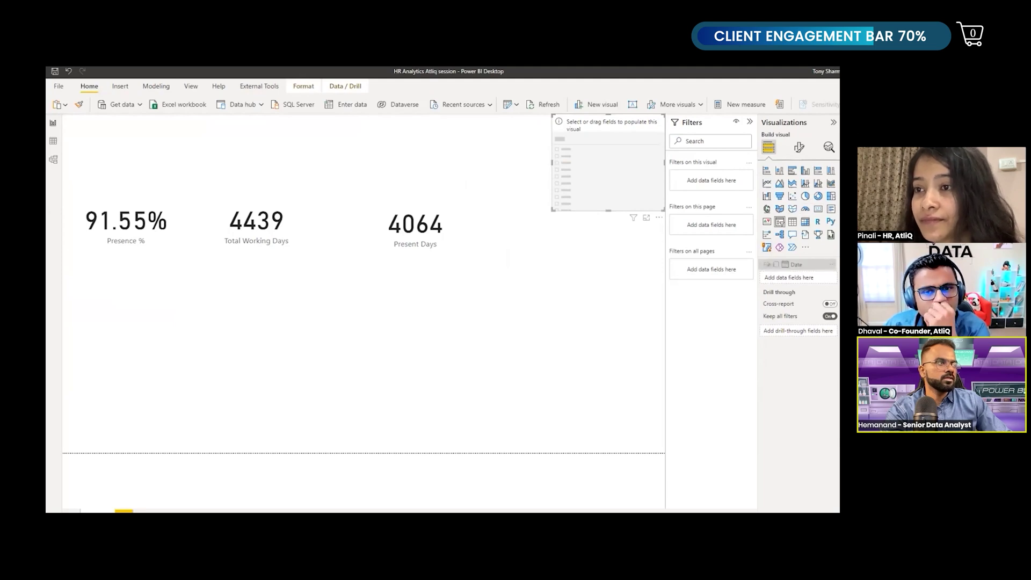
drag(822, 177, 794, 277)
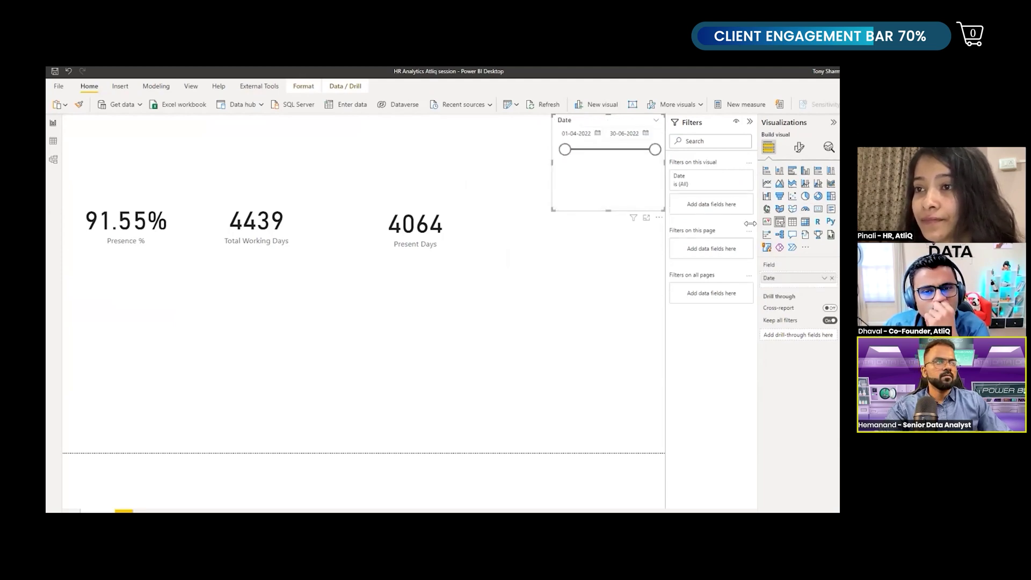
click(824, 278)
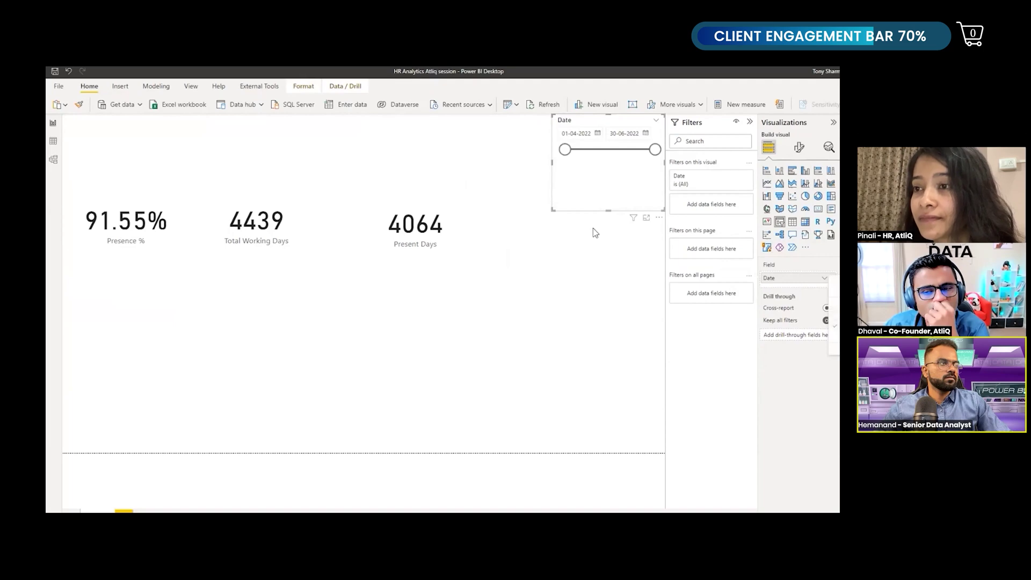
click(701, 141)
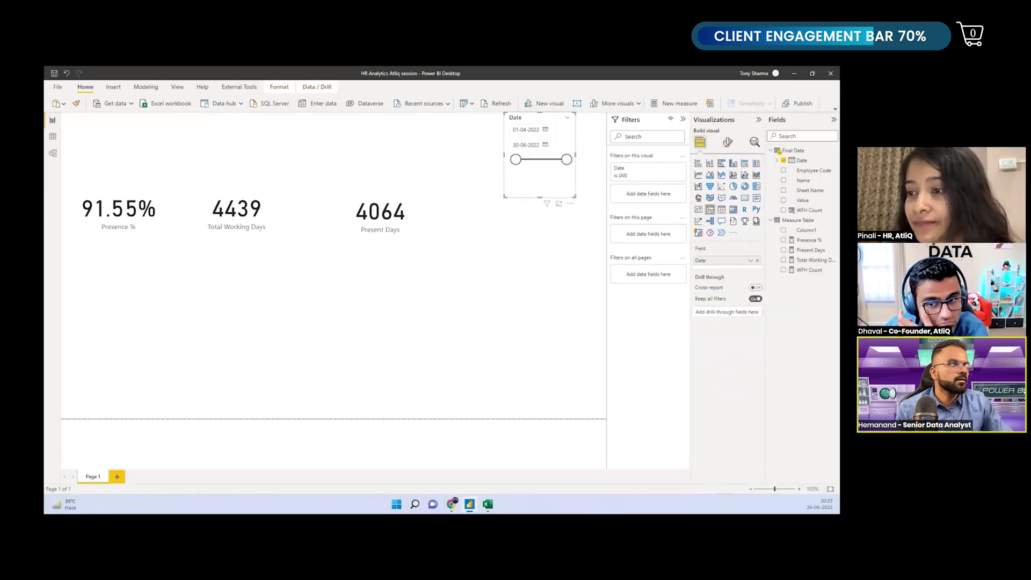
click(722, 209)
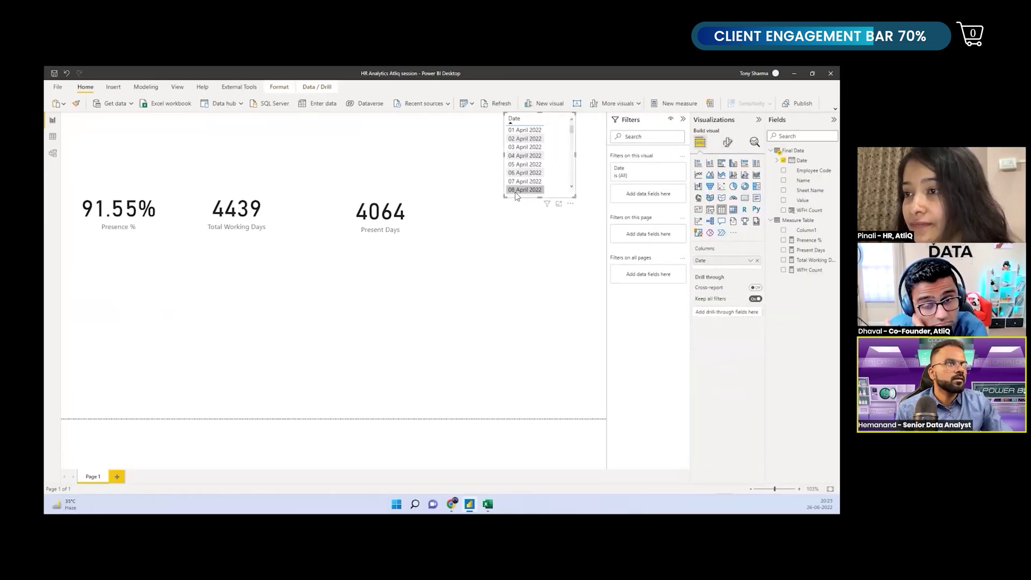
mouse_move(505, 196)
mouse_down()
mouse_move(518, 301)
mouse_move(486, 405)
mouse_up()
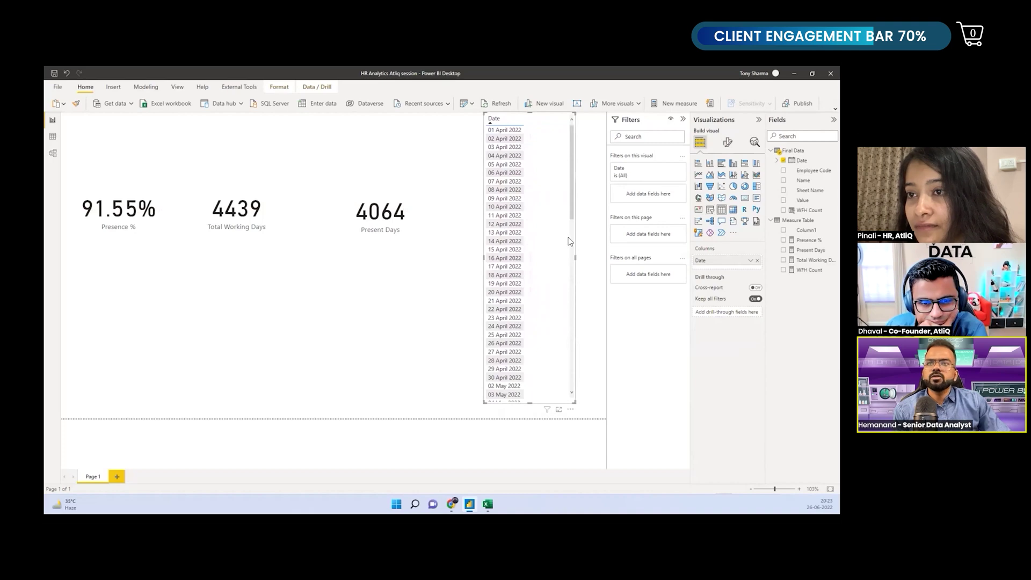
scroll(510, 150, down, 2)
scroll(509, 150, up, 1)
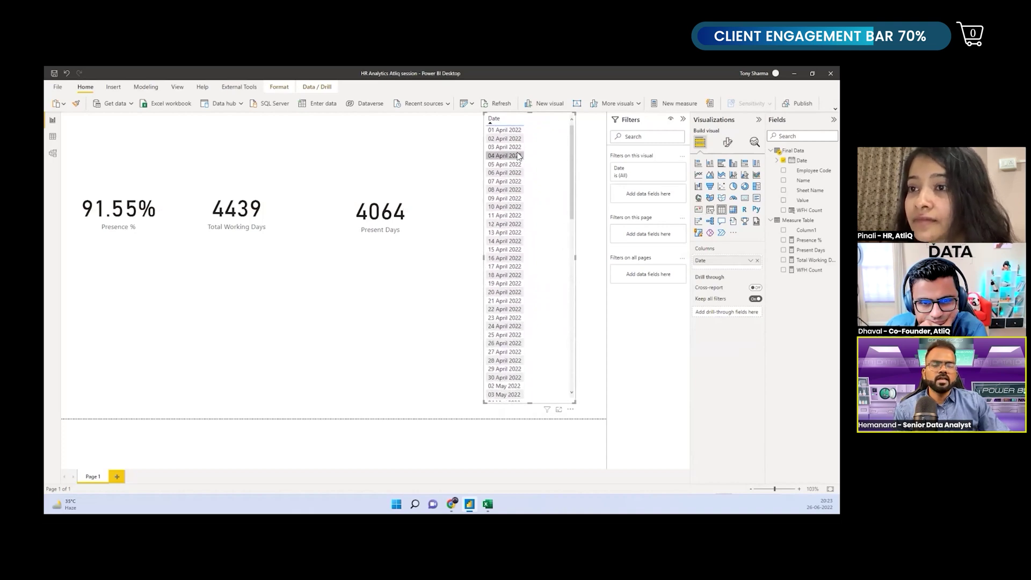
scroll(518, 218, up, 2)
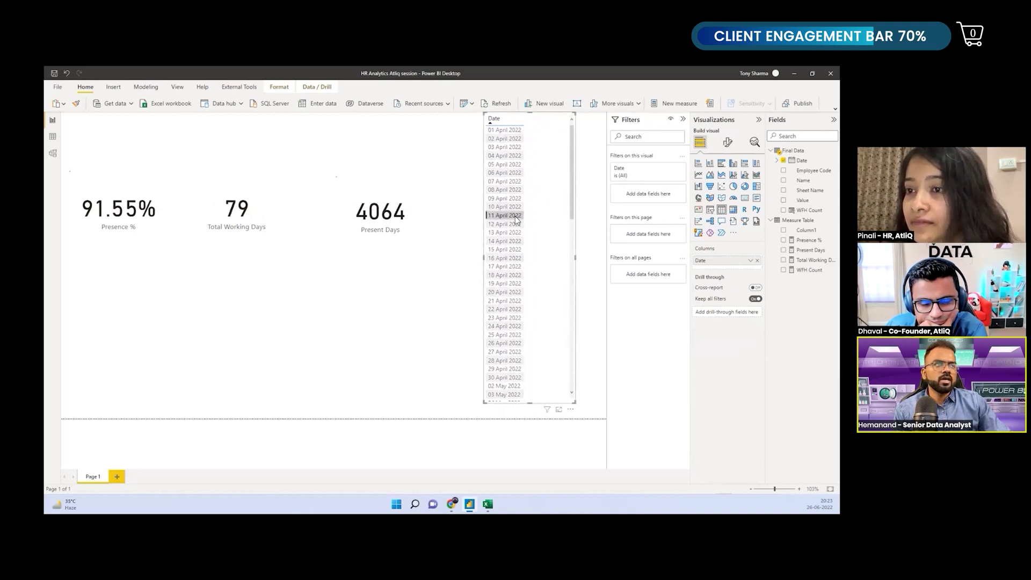
Filter the cards to 14 April 2022 (88.31%, 77, 68), then switch to Data view
ctrl+click(517, 223)
click(512, 244)
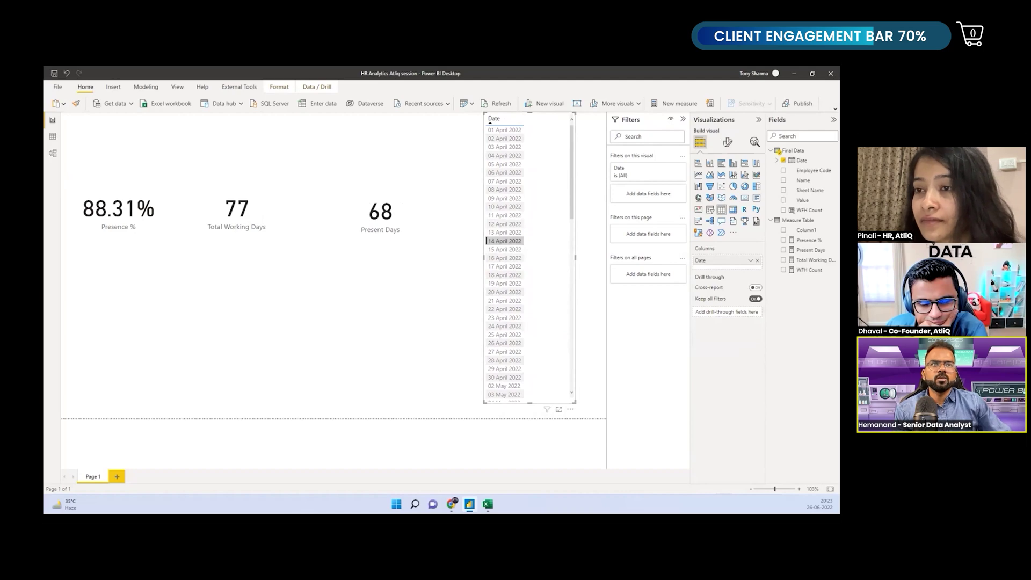
click(53, 136)
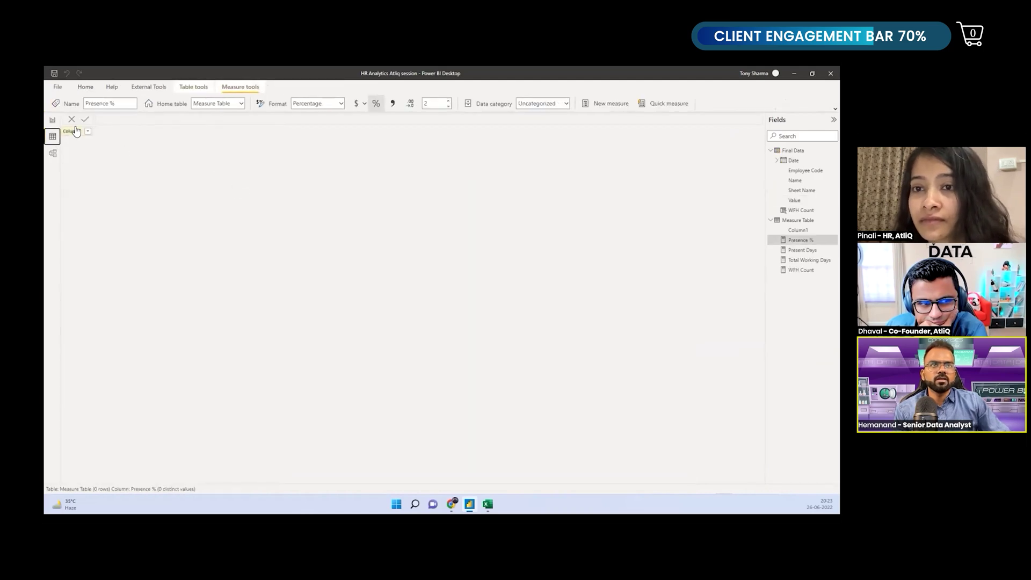
Open the Final Data table in Data view and start a new calculated column
click(53, 120)
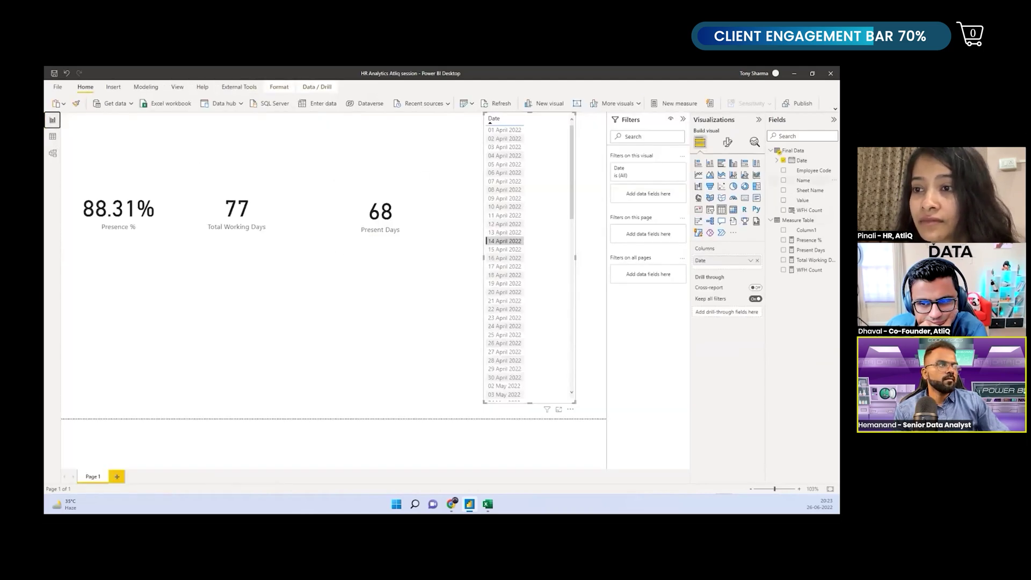
click(54, 138)
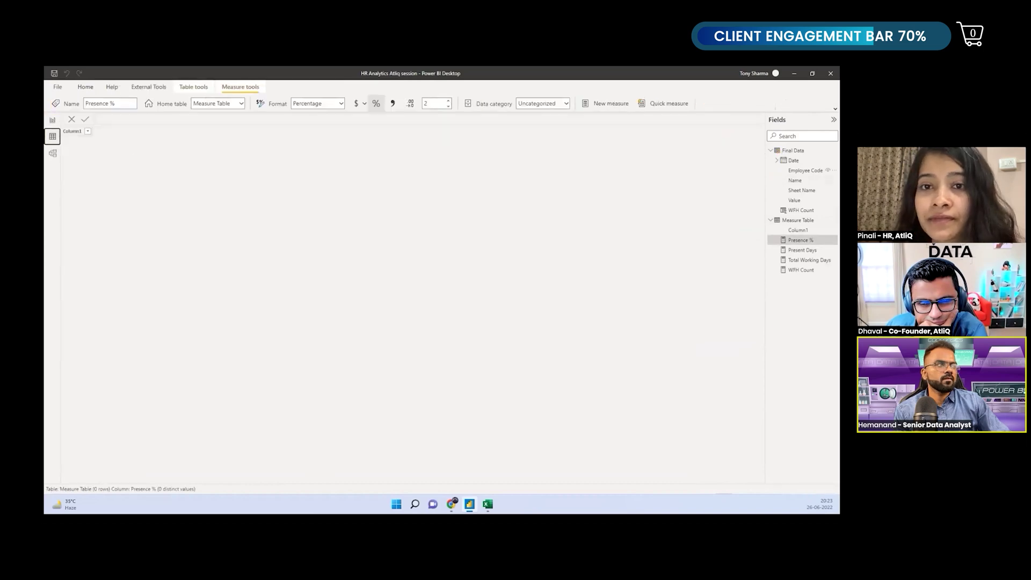
click(794, 160)
right_click(207, 133)
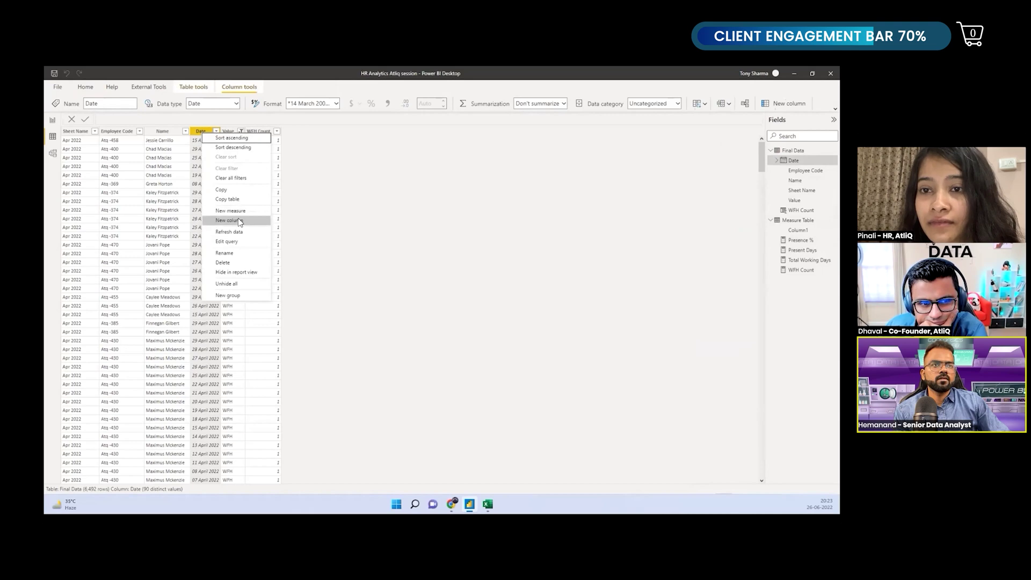
click(238, 219)
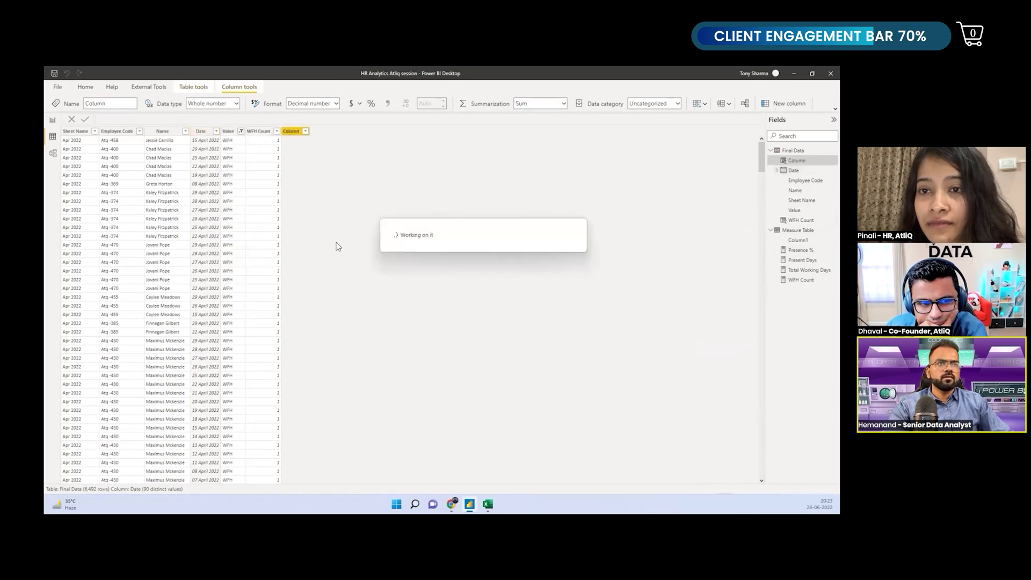
text(1 Month)
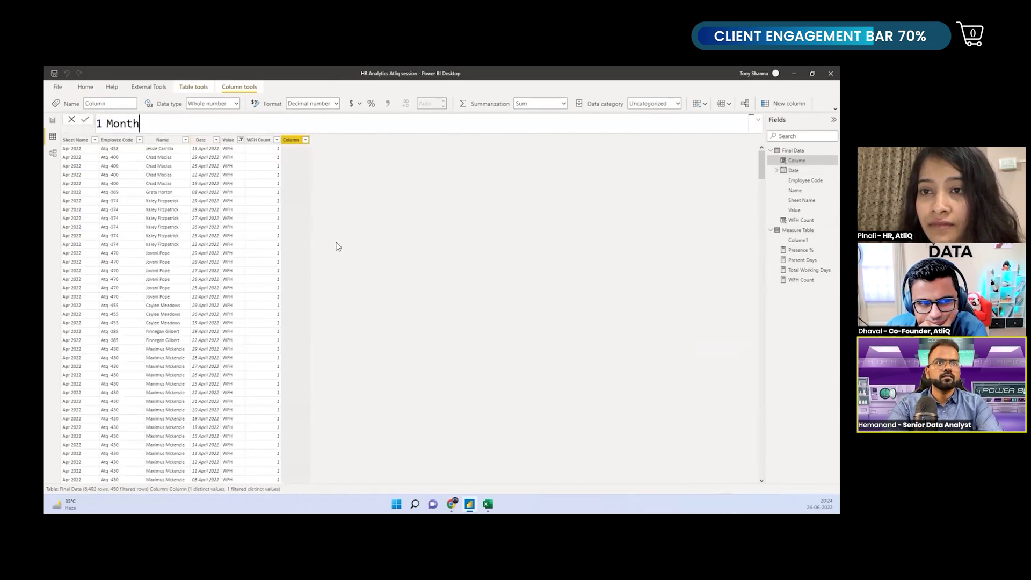
text( =)
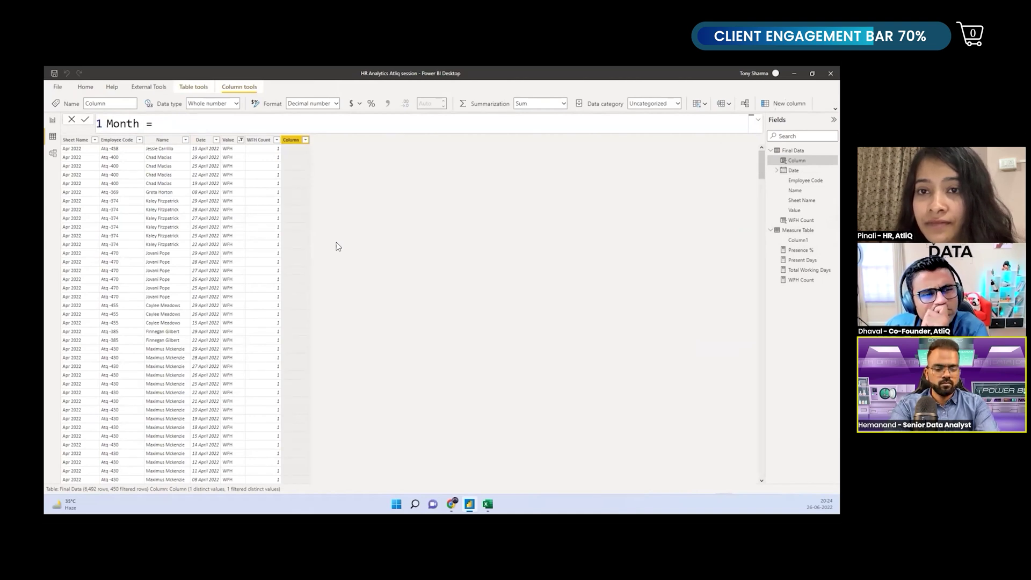
text(format()
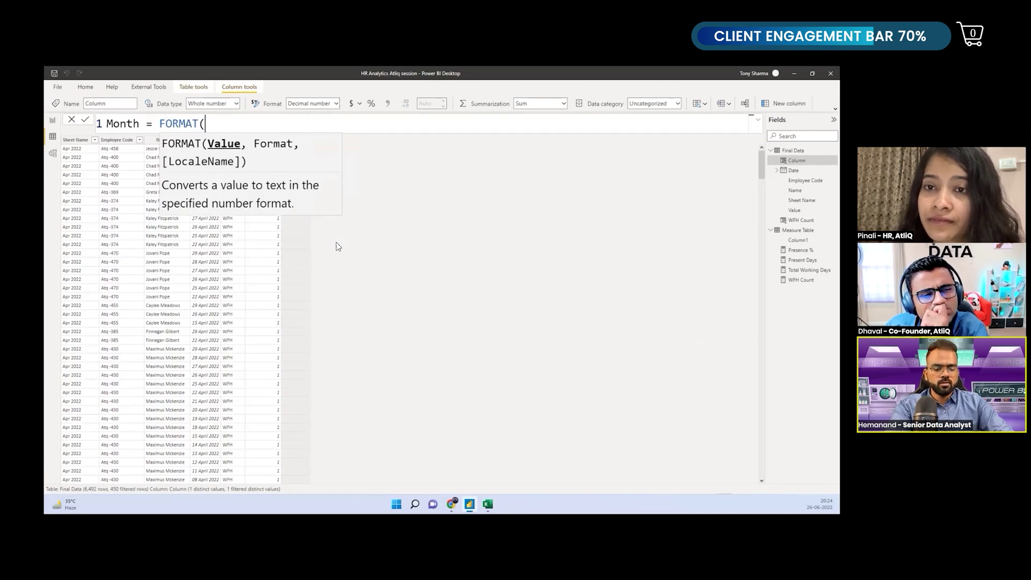
text( date)
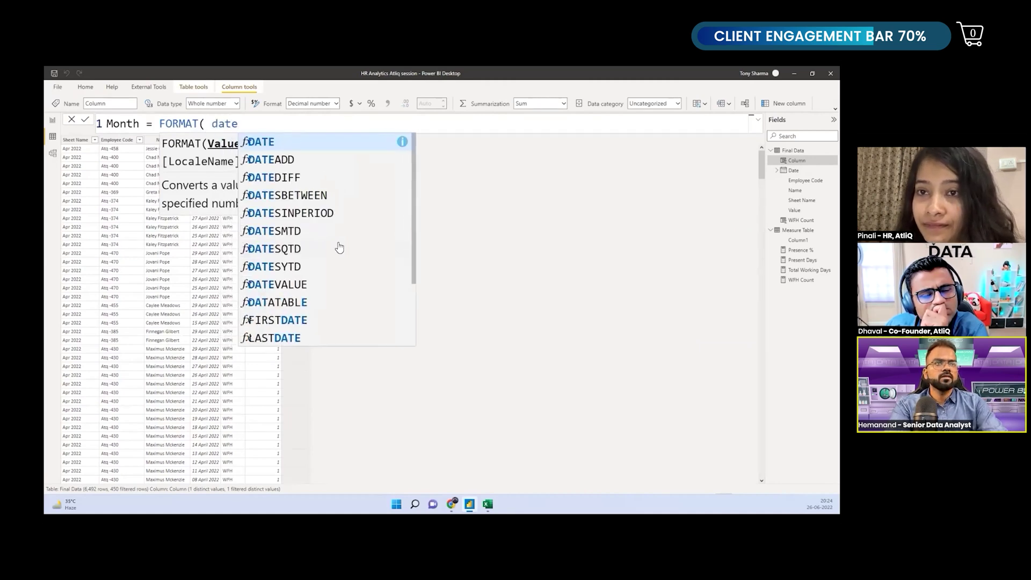
scroll(339, 248, down, 2)
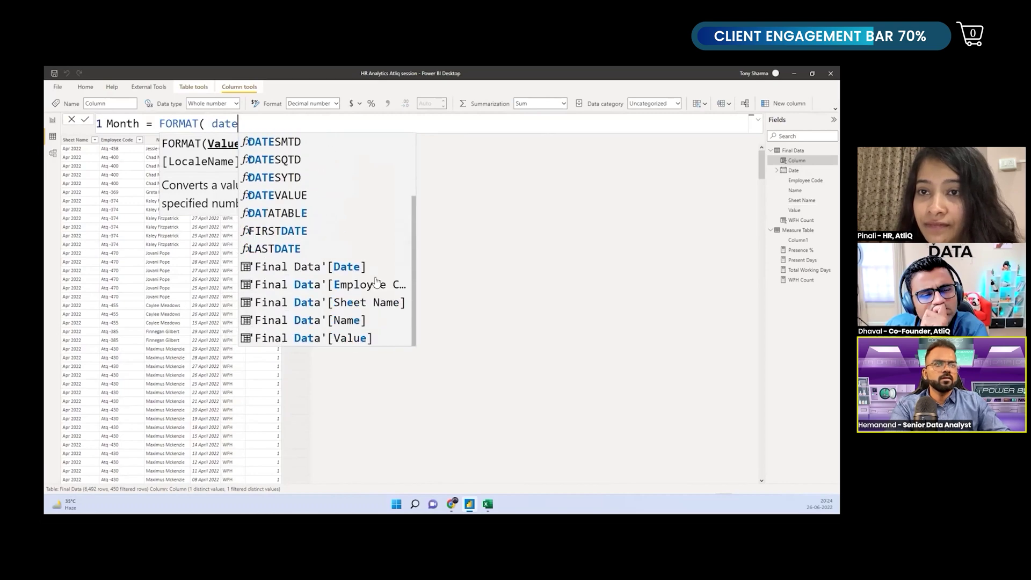
Enter and commit the formula Month = STARTOFMONTH('Final Data'[Date])
click(366, 267)
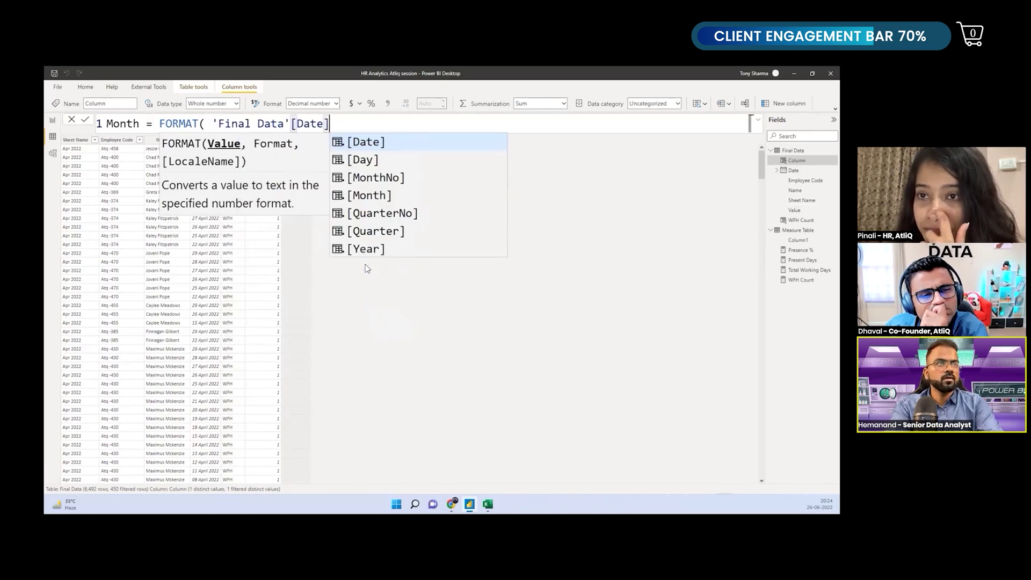
text(,)
key(BackSpace)
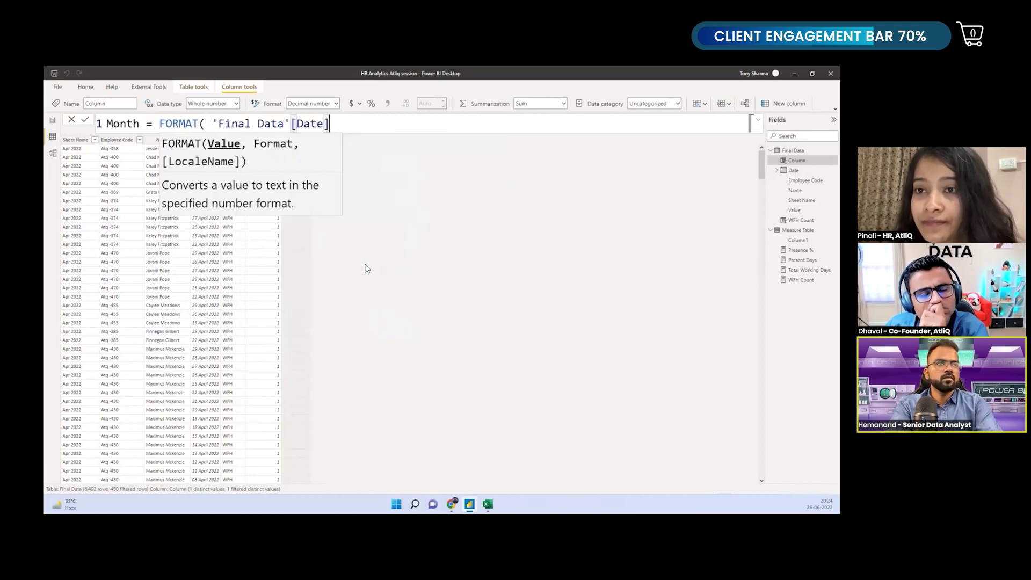
key(BackSpace)
key(BackSpace)
key(BackSpace)
key(BackSpace)
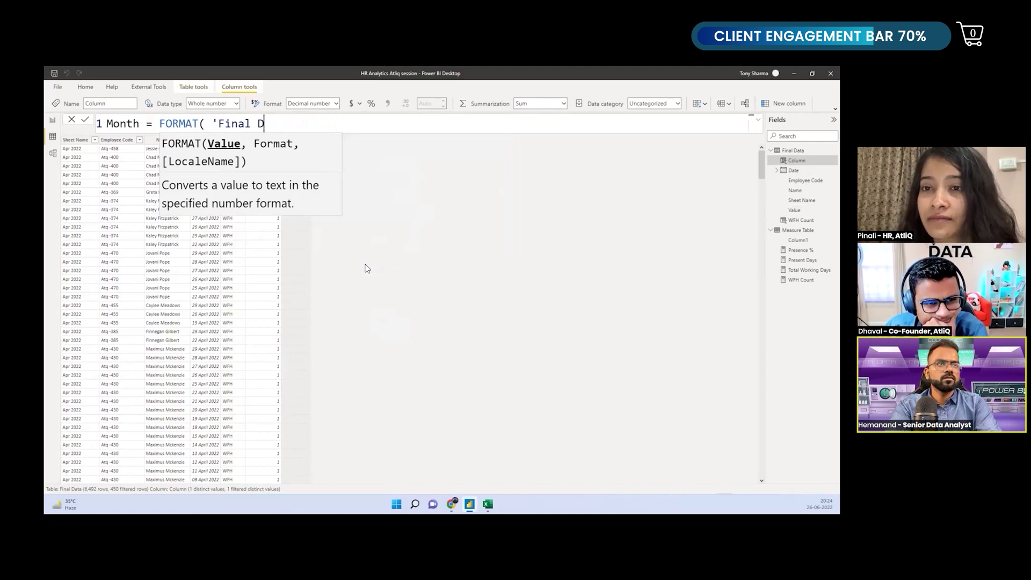
key(BackSpace)
text(start)
key(Tab)
text(date)
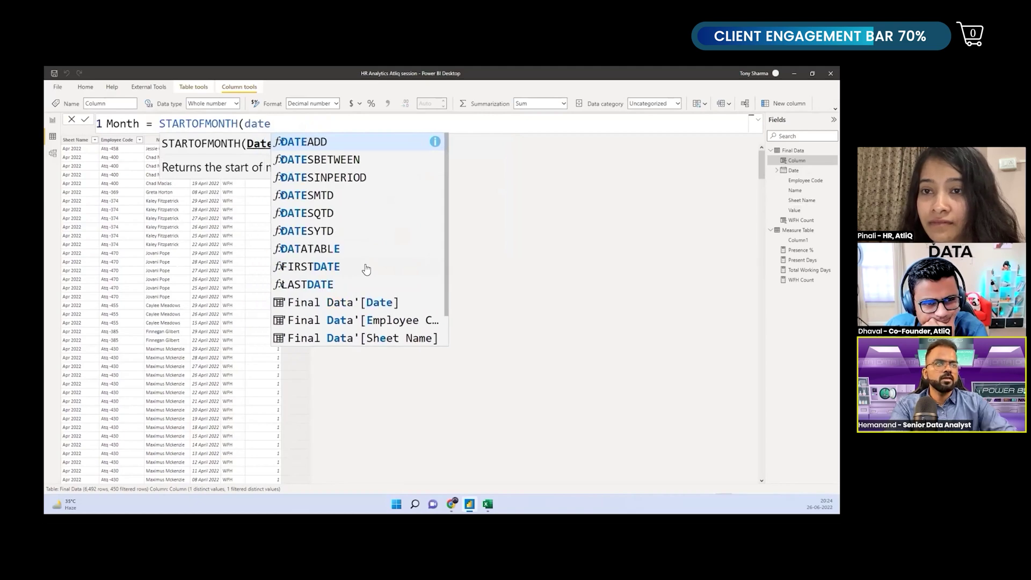
click(381, 301)
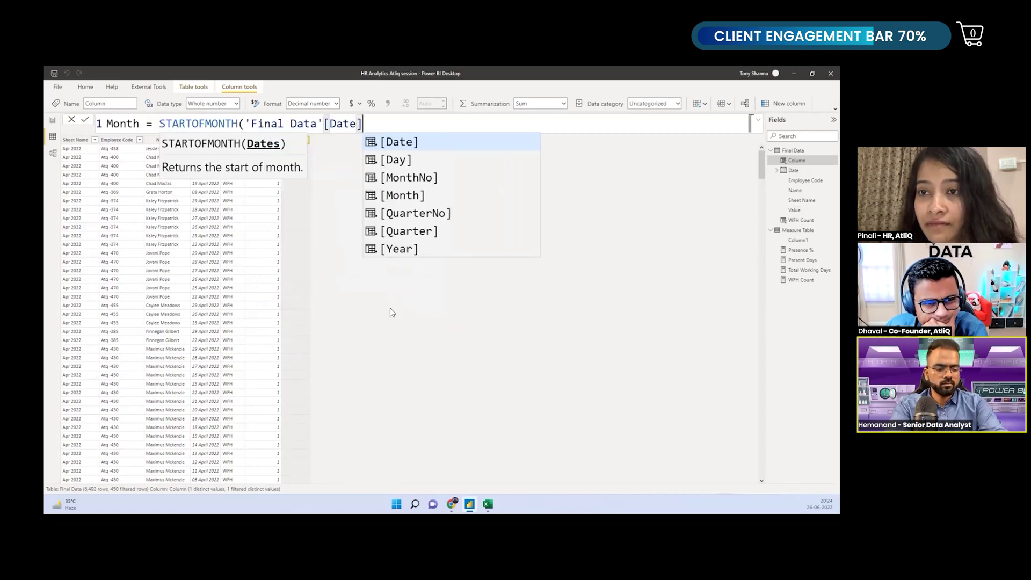
text())
key(Return)
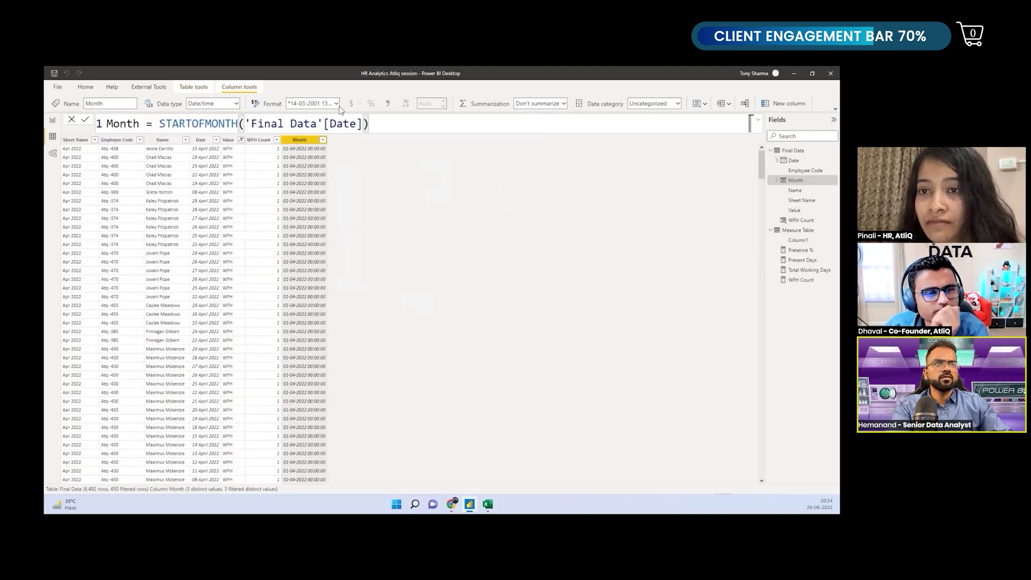
Format the Month column as 'Mmm yy' (Apr 22) and go back to Report view
click(315, 103)
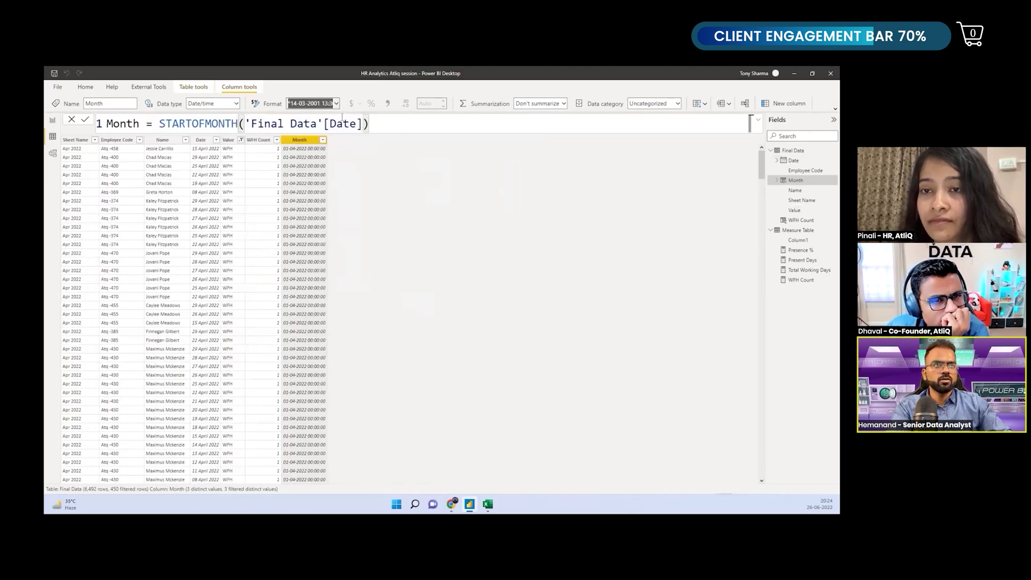
text(Mmm)
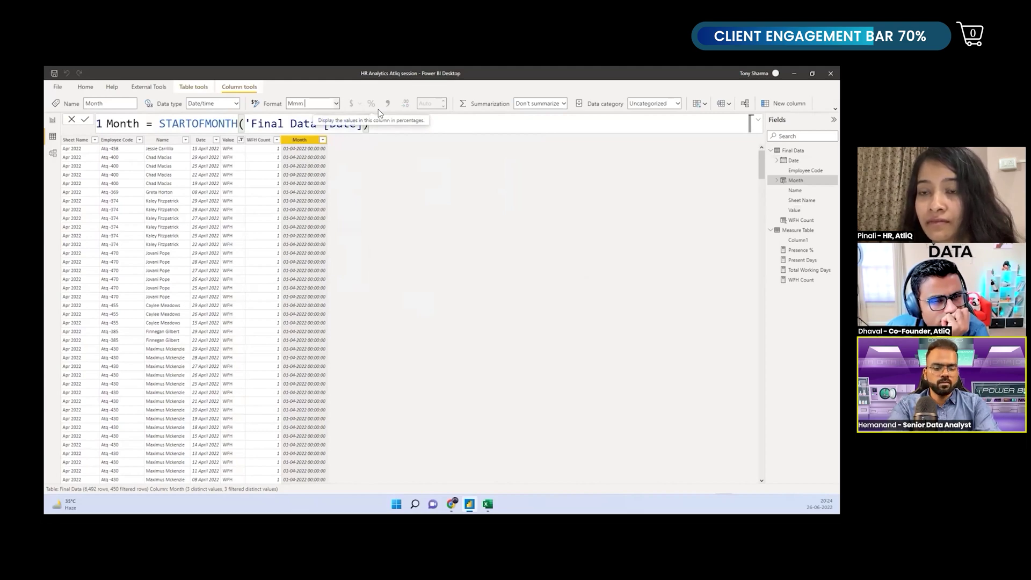
text( yy)
key(Return)
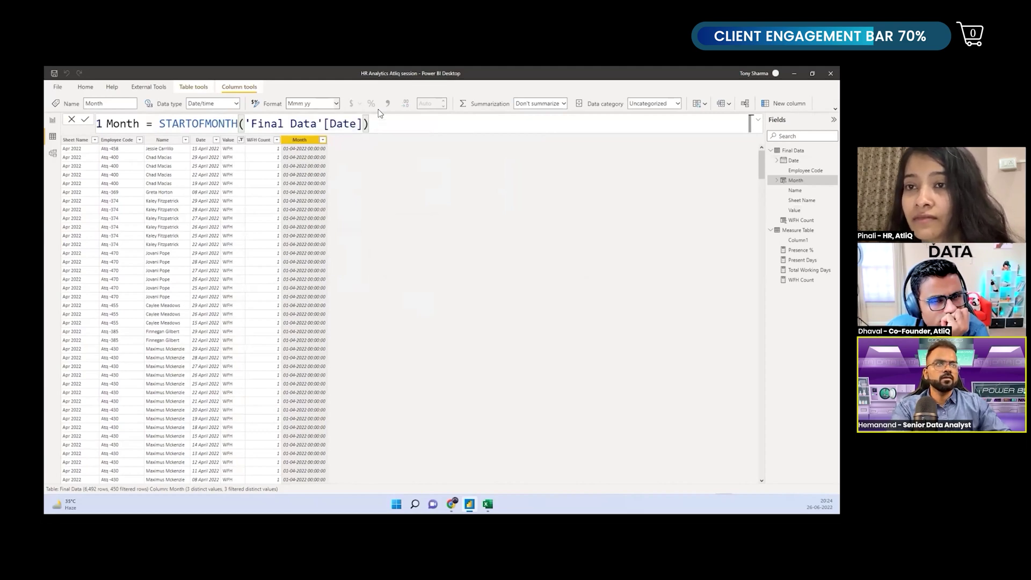
click(294, 109)
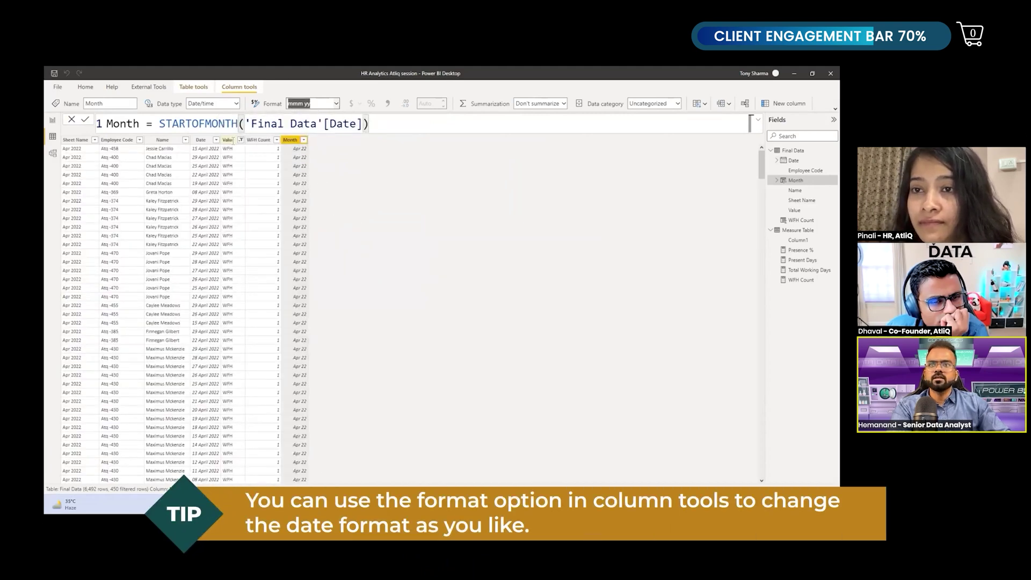
click(52, 120)
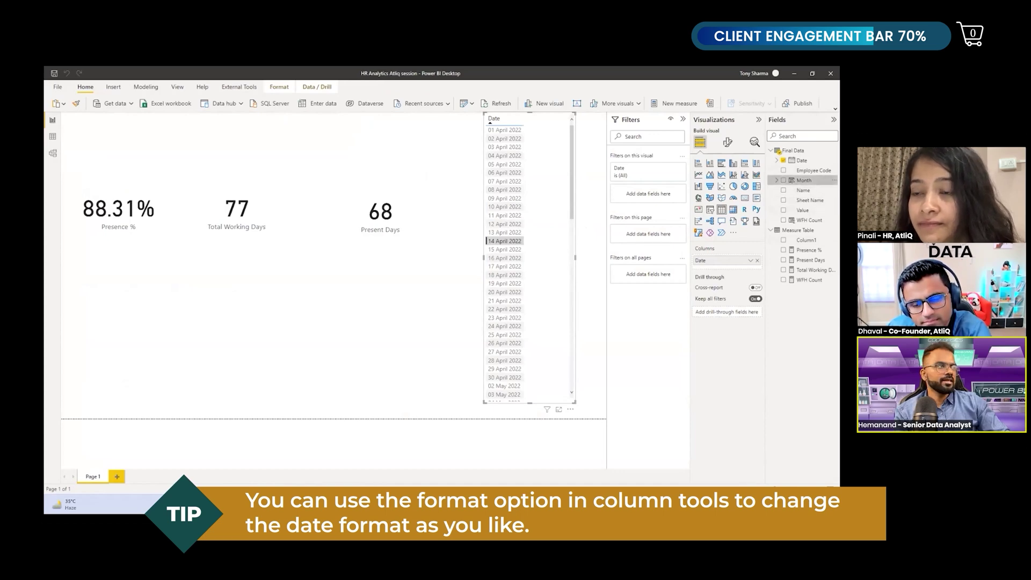
Put only the Month level in the slicer as a compact checkbox list of Apr–Jun 22
mouse_move(804, 180)
mouse_down()
mouse_move(717, 271)
mouse_move(701, 270)
mouse_up()
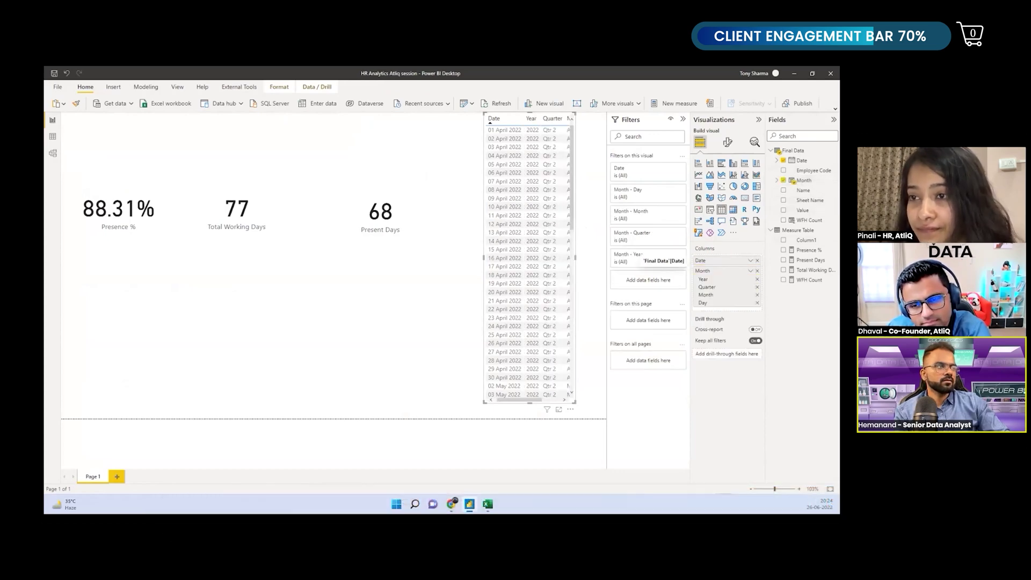
click(750, 261)
click(798, 295)
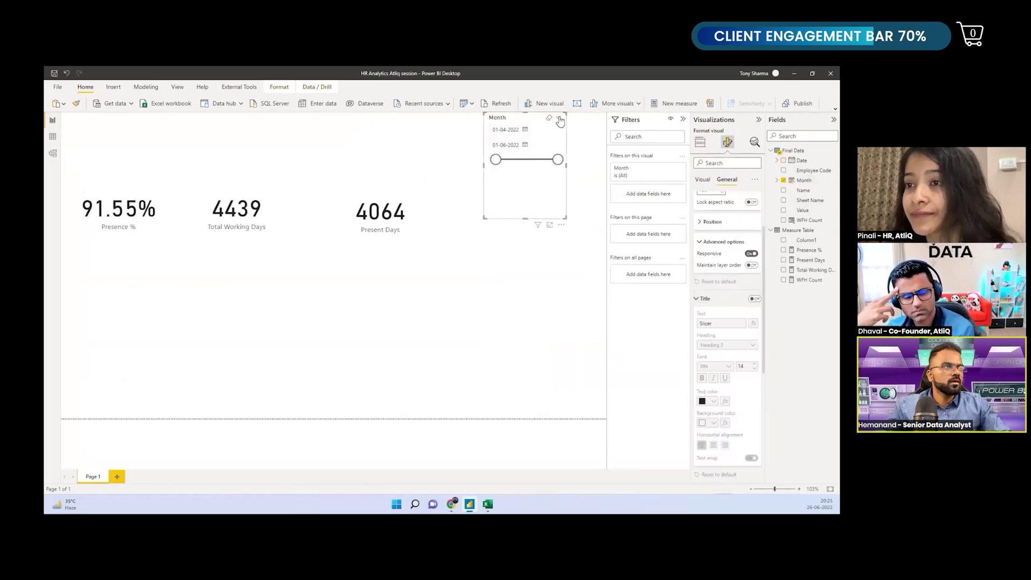
click(559, 120)
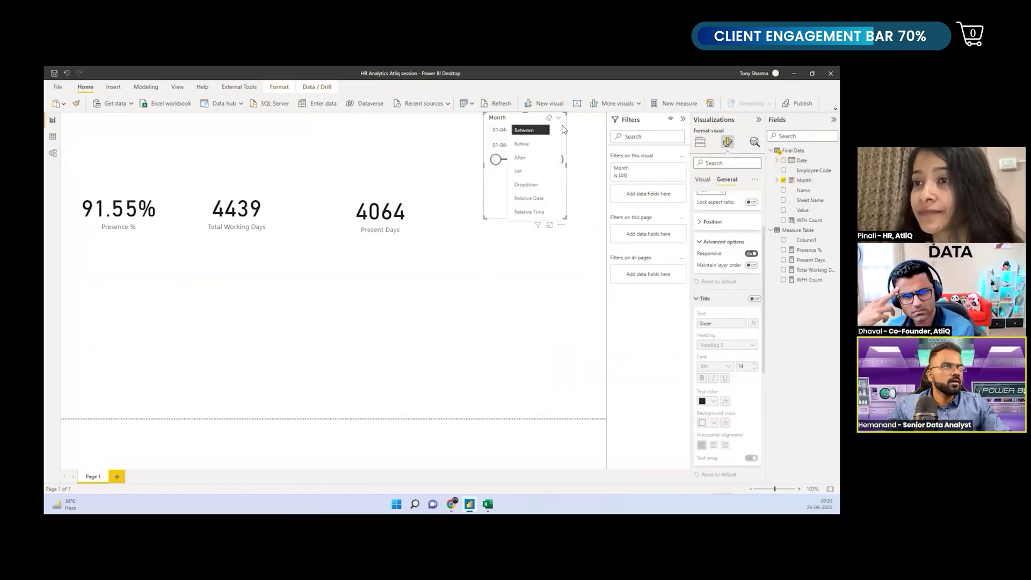
click(532, 170)
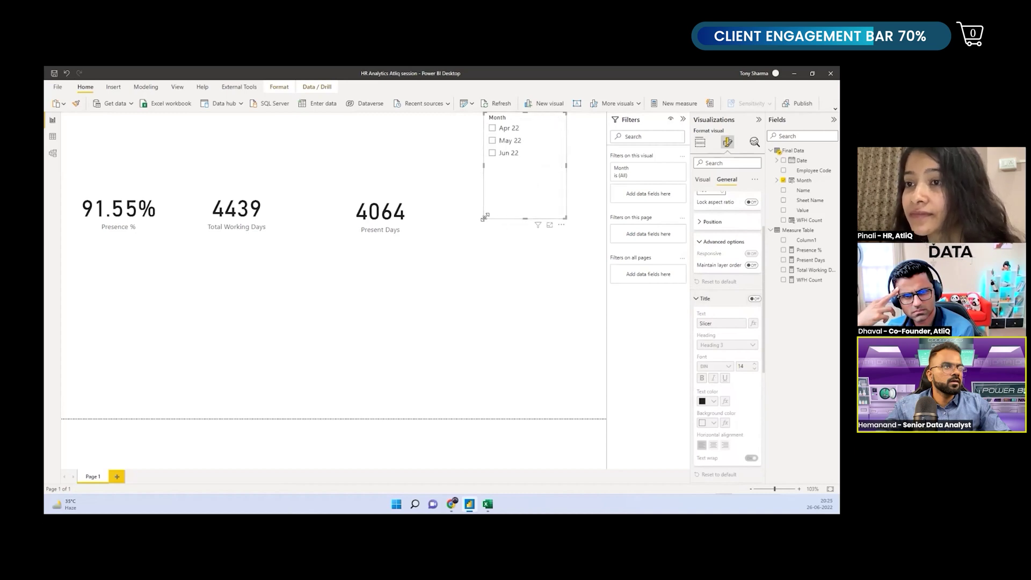
drag(485, 217, 494, 165)
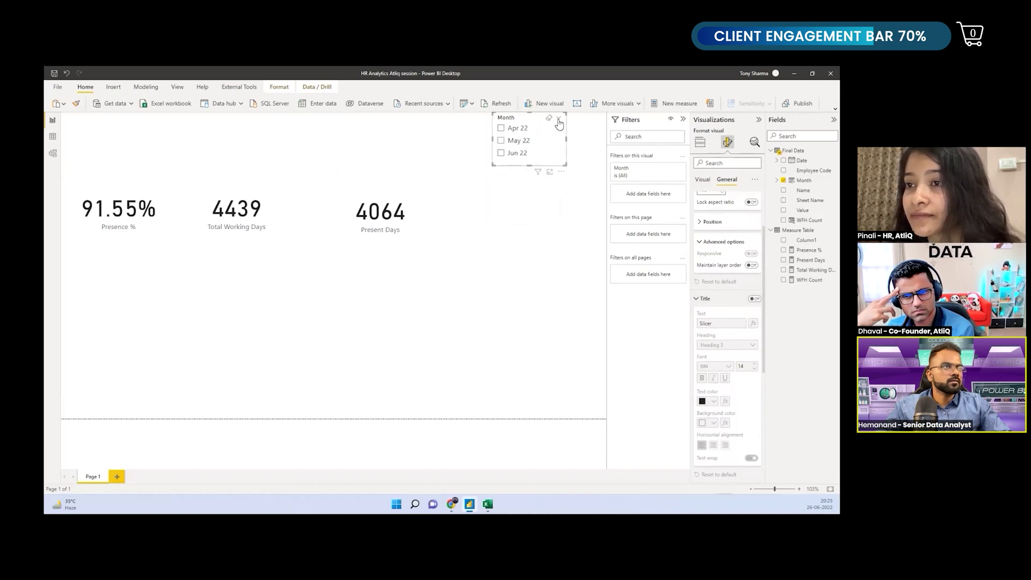
Set the Month slicer to horizontal orientation, widen it, and turn off its header
click(703, 179)
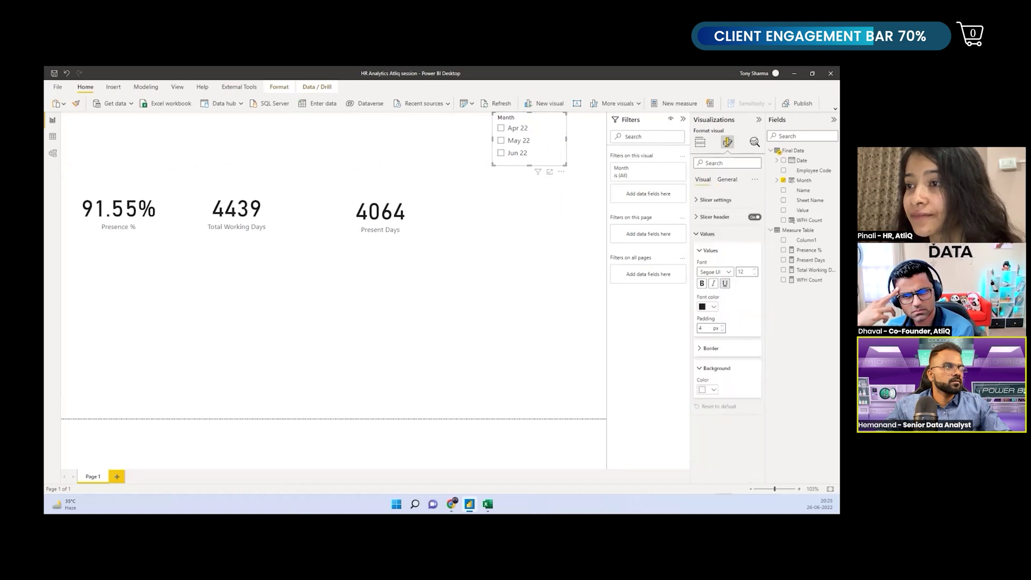
click(727, 237)
click(711, 258)
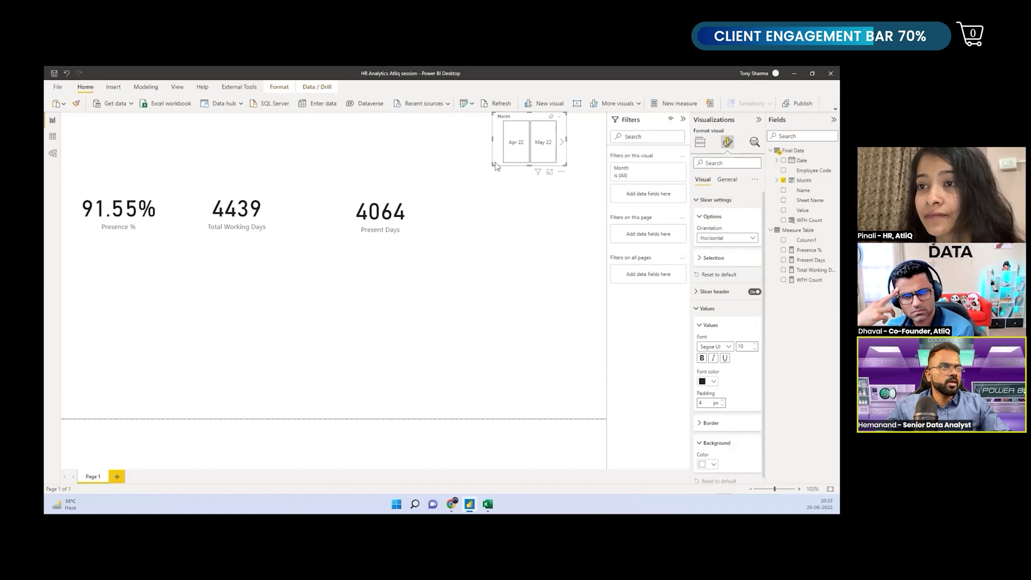
drag(487, 158, 419, 155)
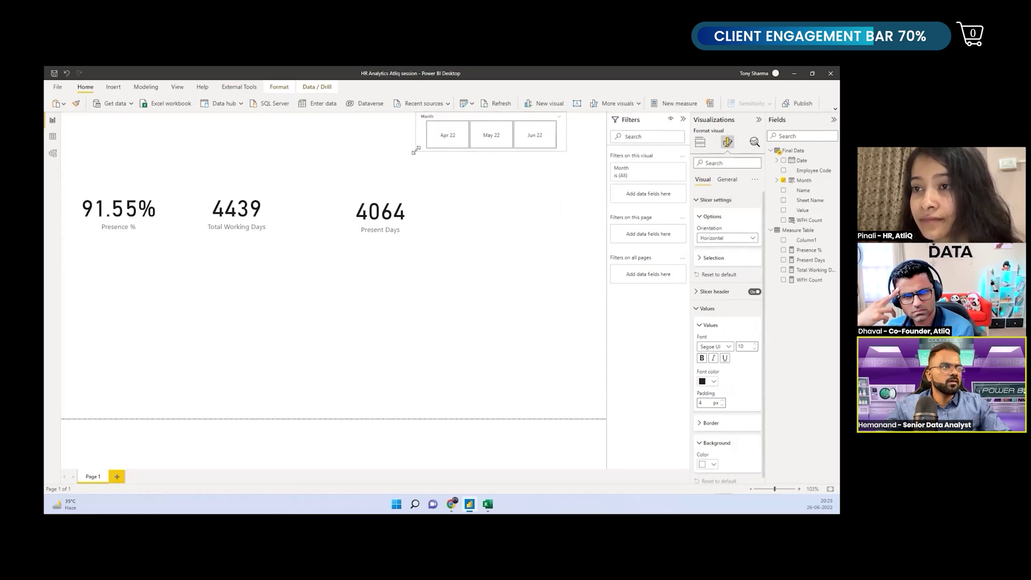
click(755, 291)
Test the Apr 22, May 22 and Jun 22 tiles; Jun 22 shows 90.70%, 1091, 990
click(448, 132)
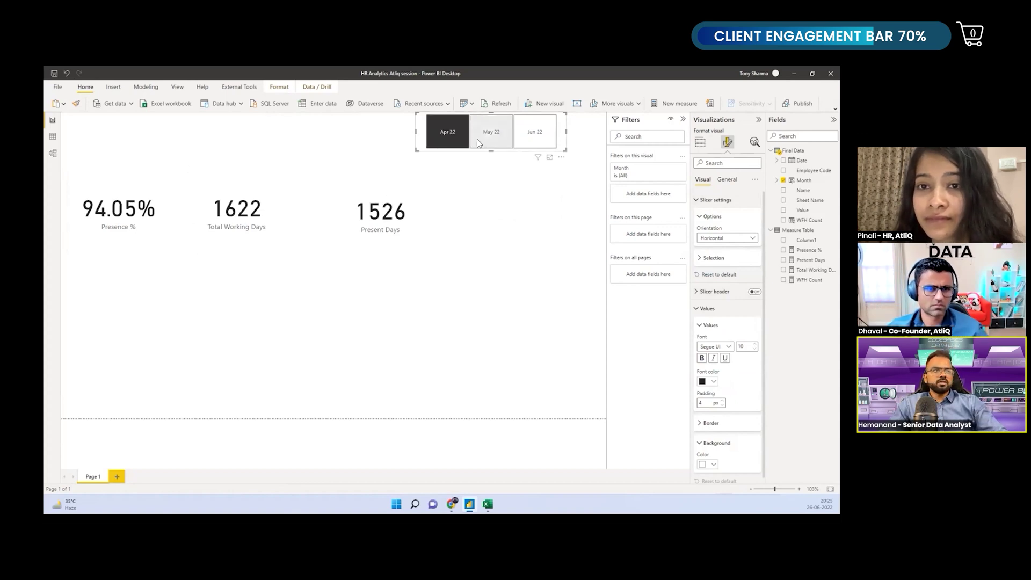
click(508, 141)
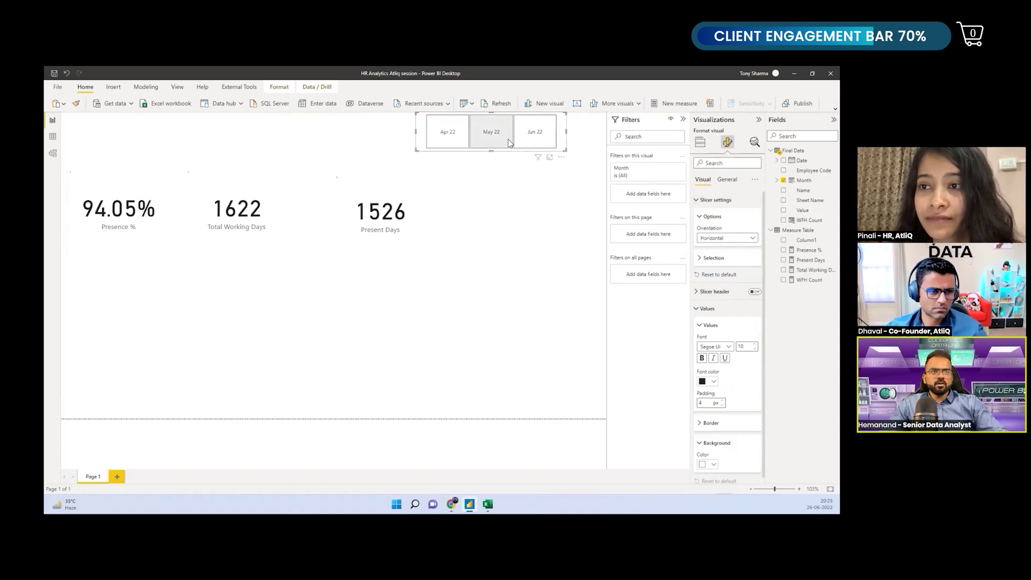
click(548, 129)
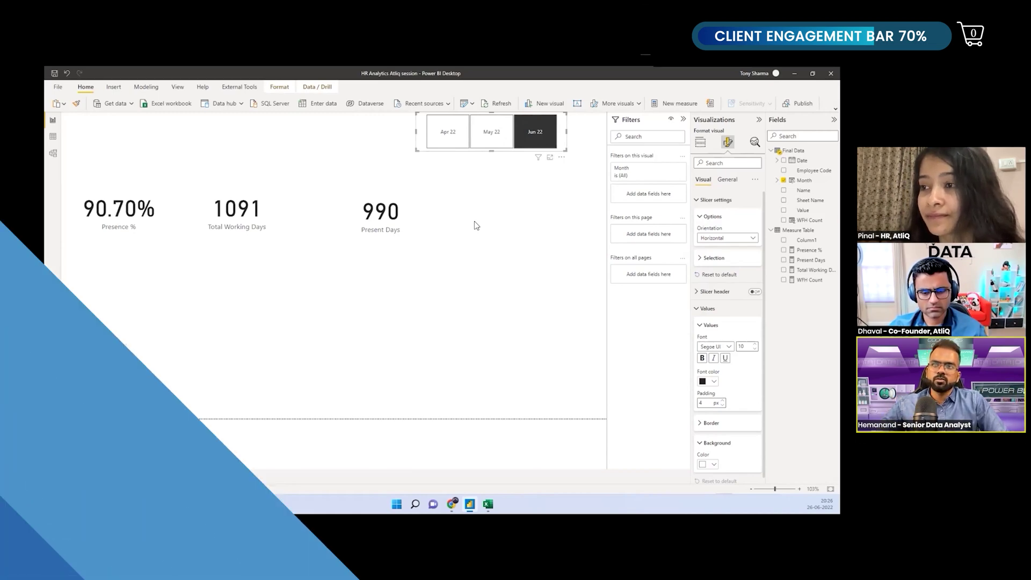
Complete the Total Working Days RETURN line as totaldays - nonworkdays via autocomplete
key(Down)
key(Down)
key(Tab)
text(-N)
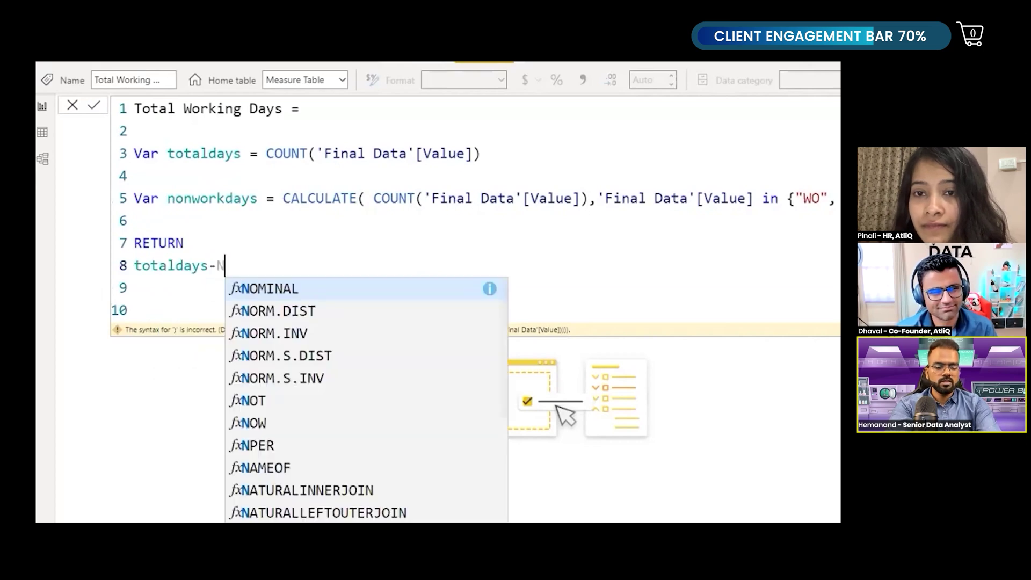
text(ONW)
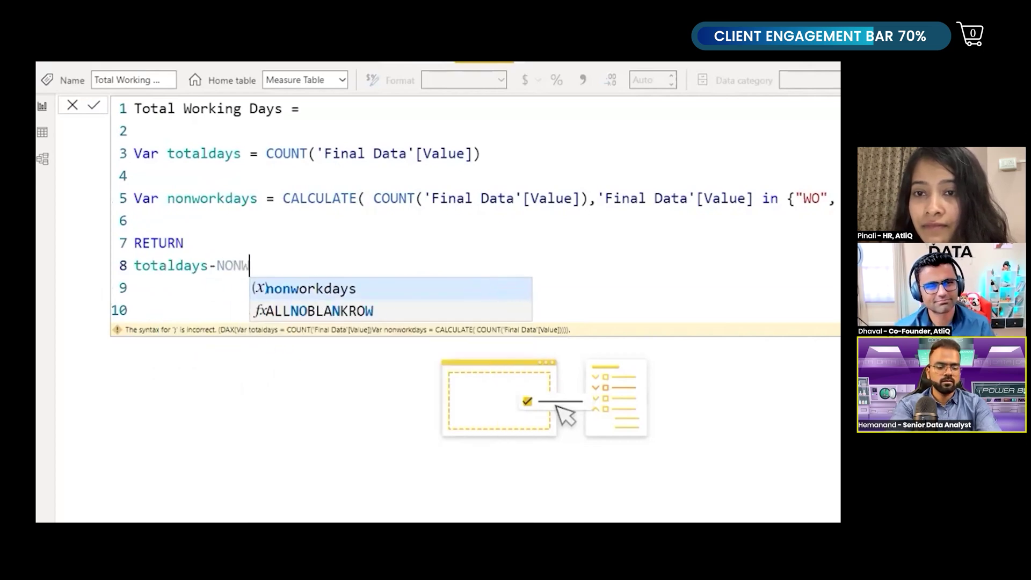
text(OR)
key(Tab)
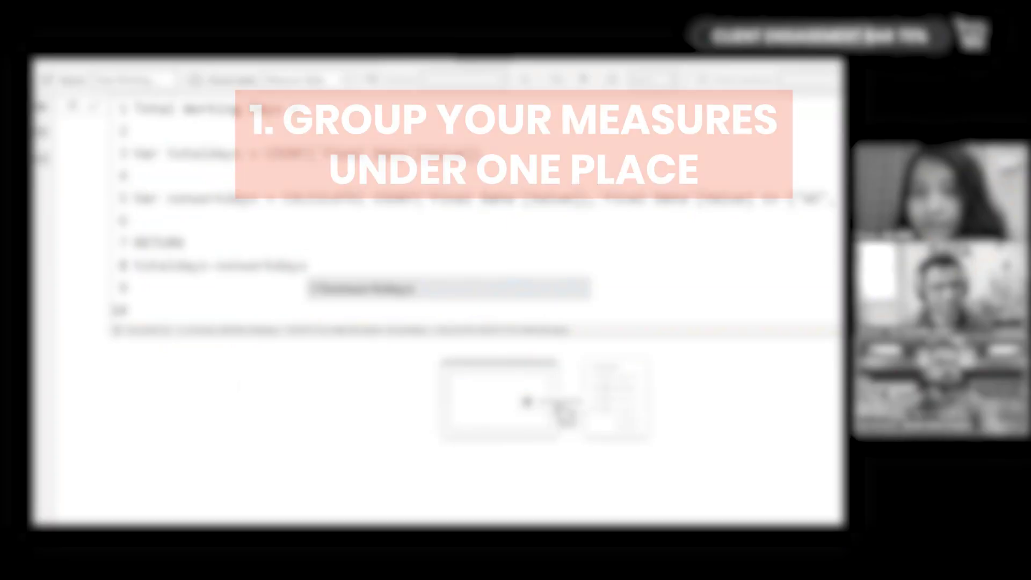